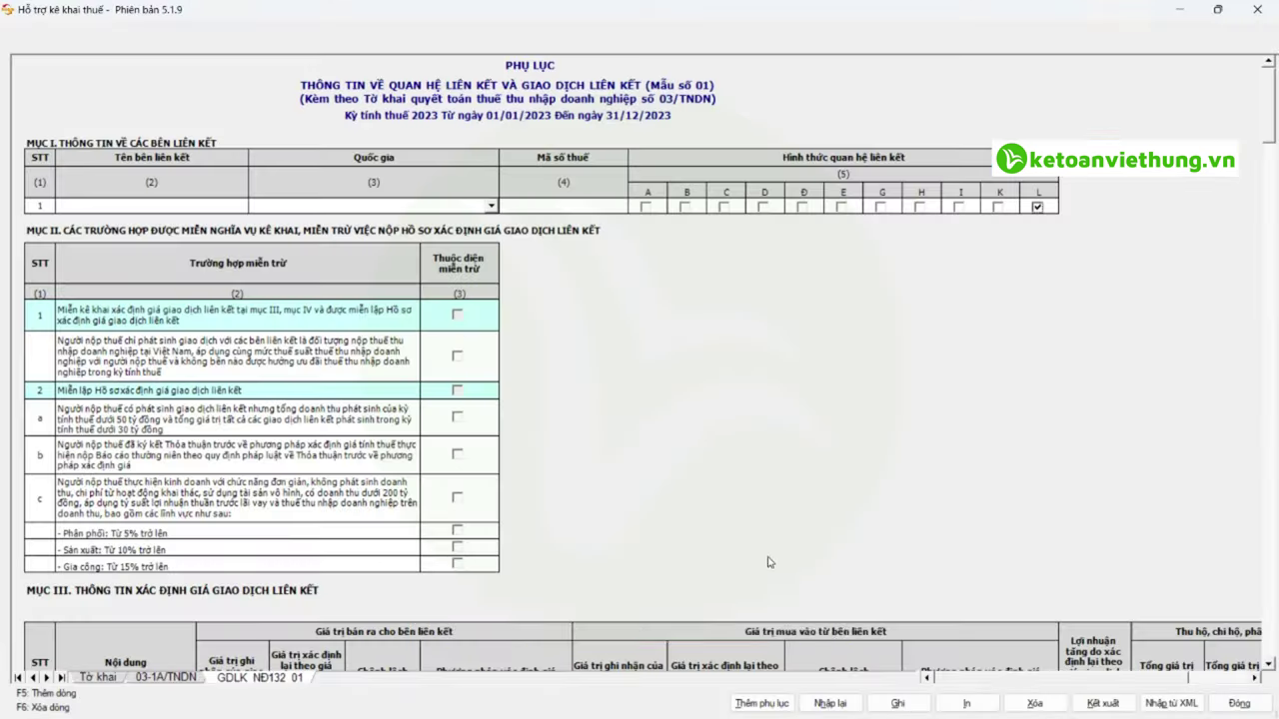
Step: Check the related-party criterion d) on slide 1 of gdlk.pptx in PowerPoint, and mark relationship type D for party 1 in Section I
key("alt+Tab")
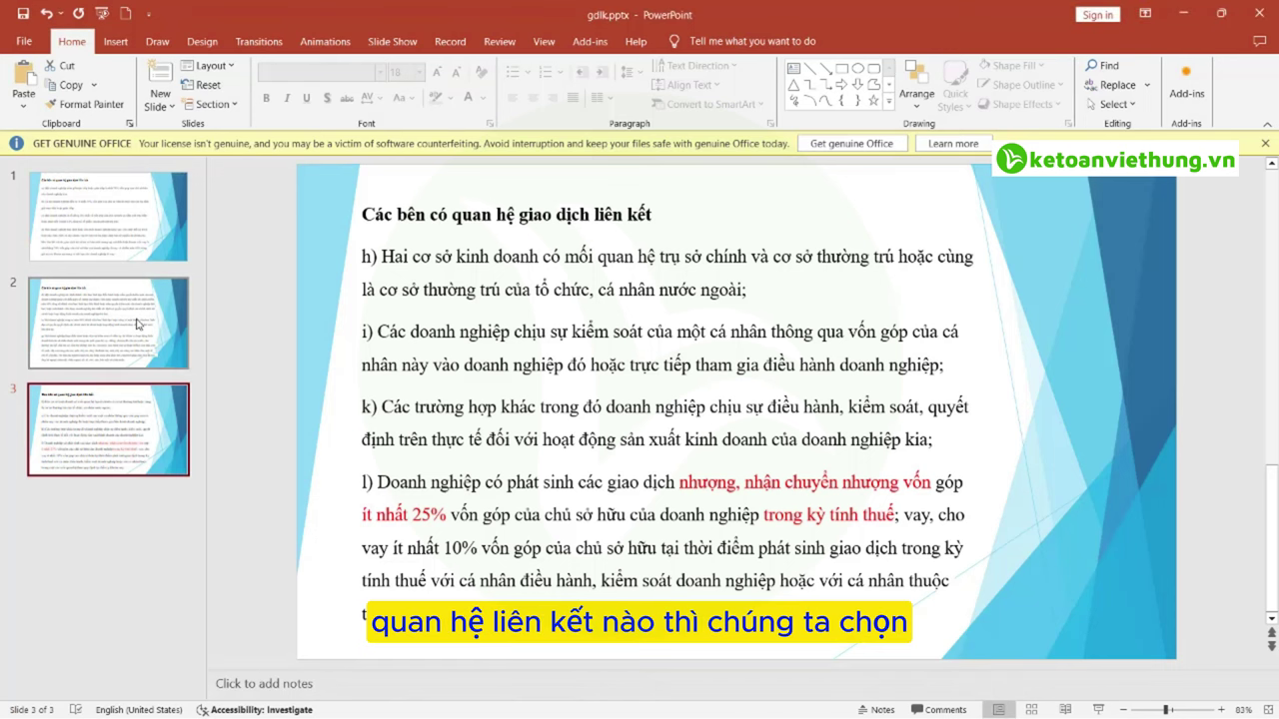
key("Home")
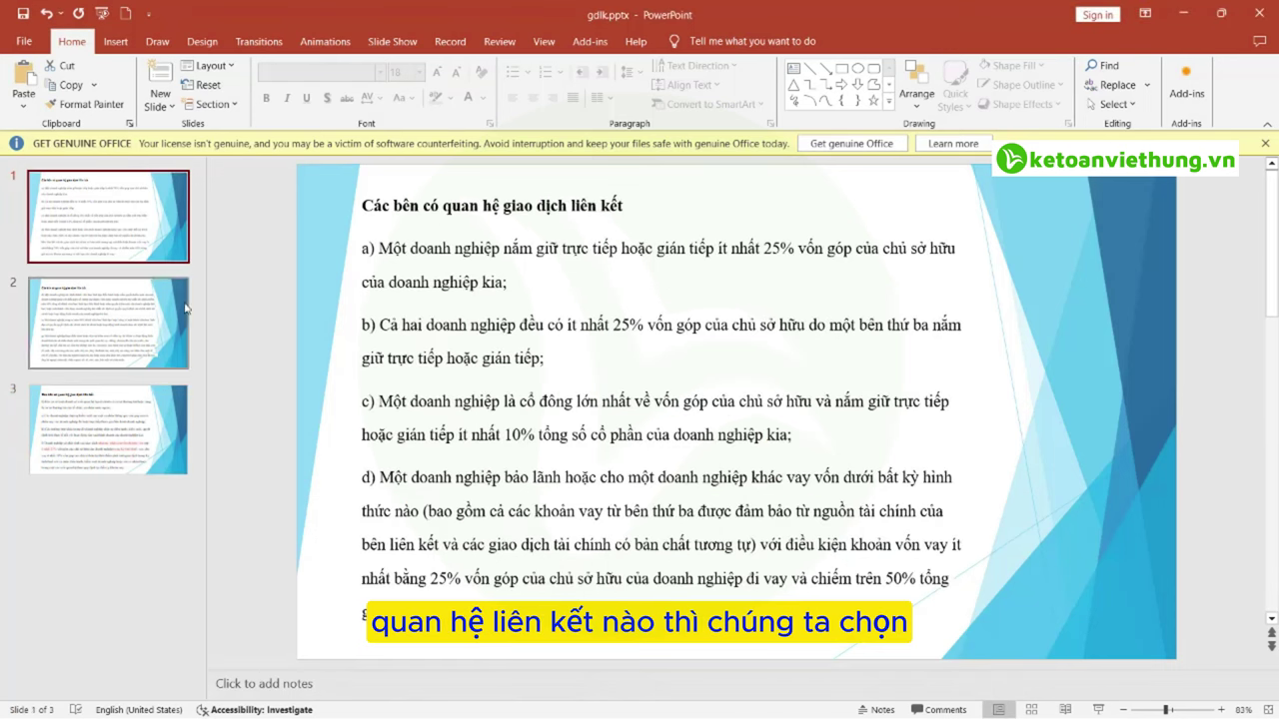
double_click(371, 481)
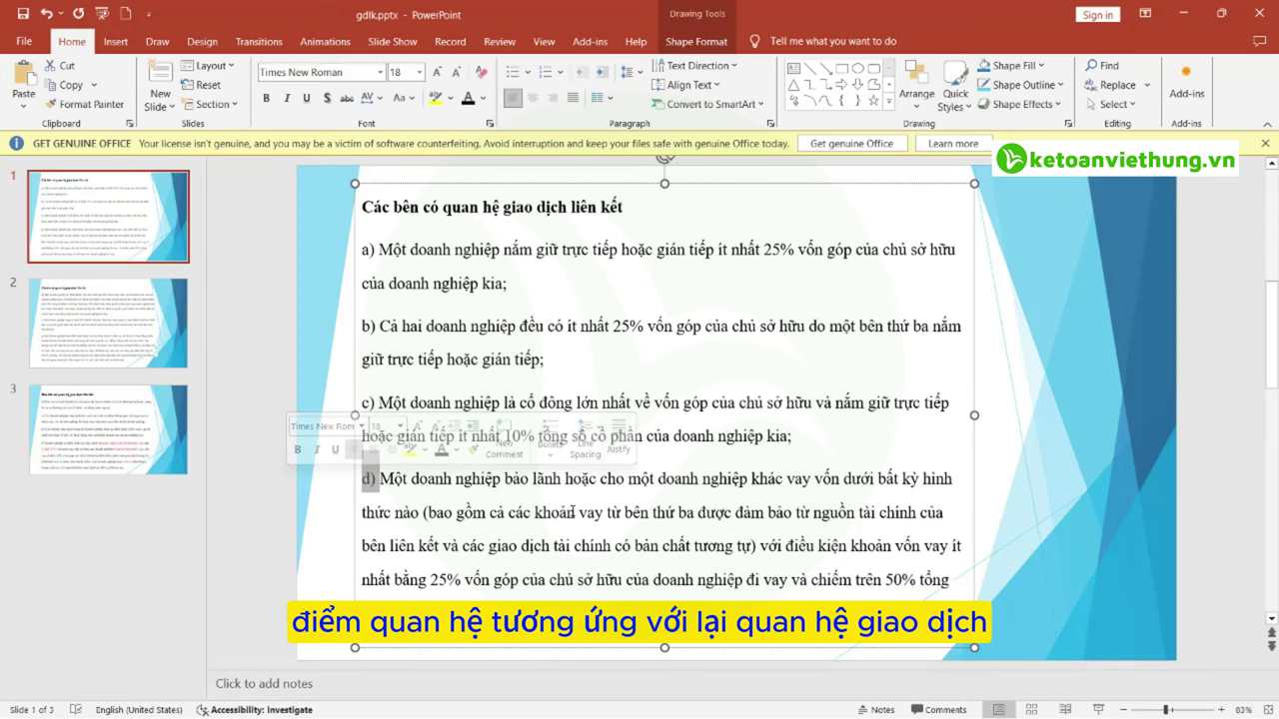
left_click(576, 512)
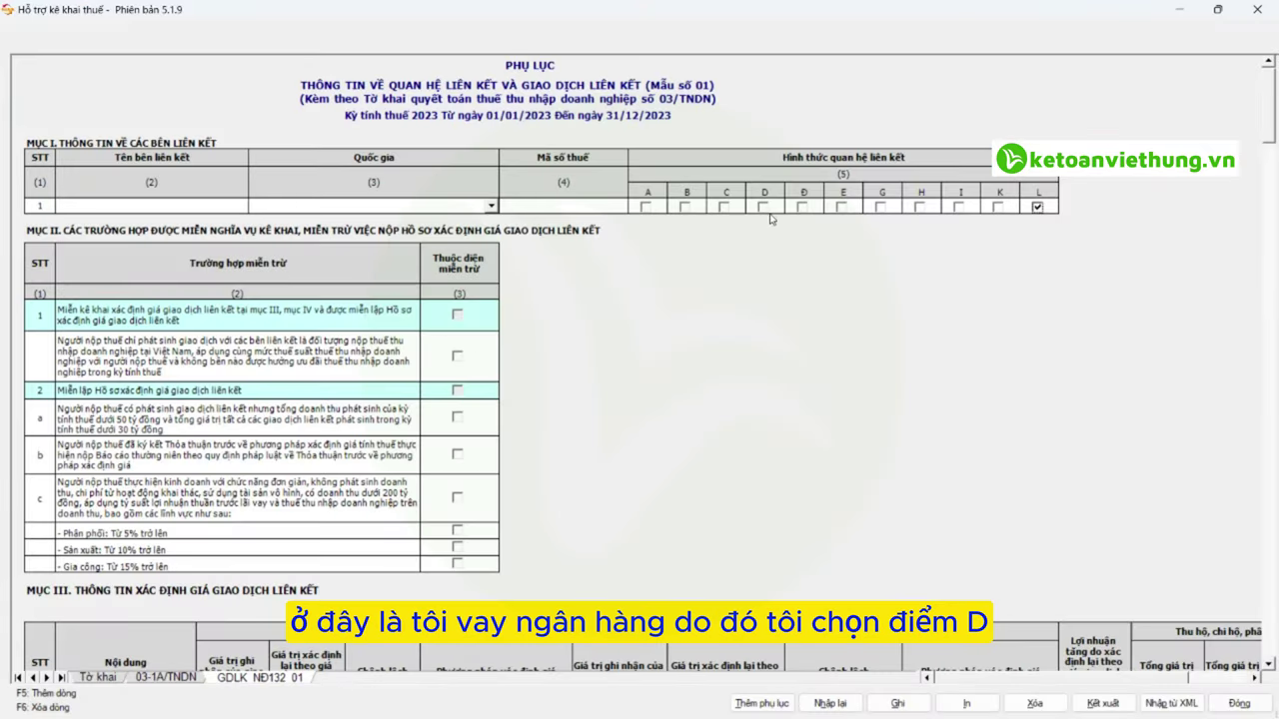
left_click(765, 208)
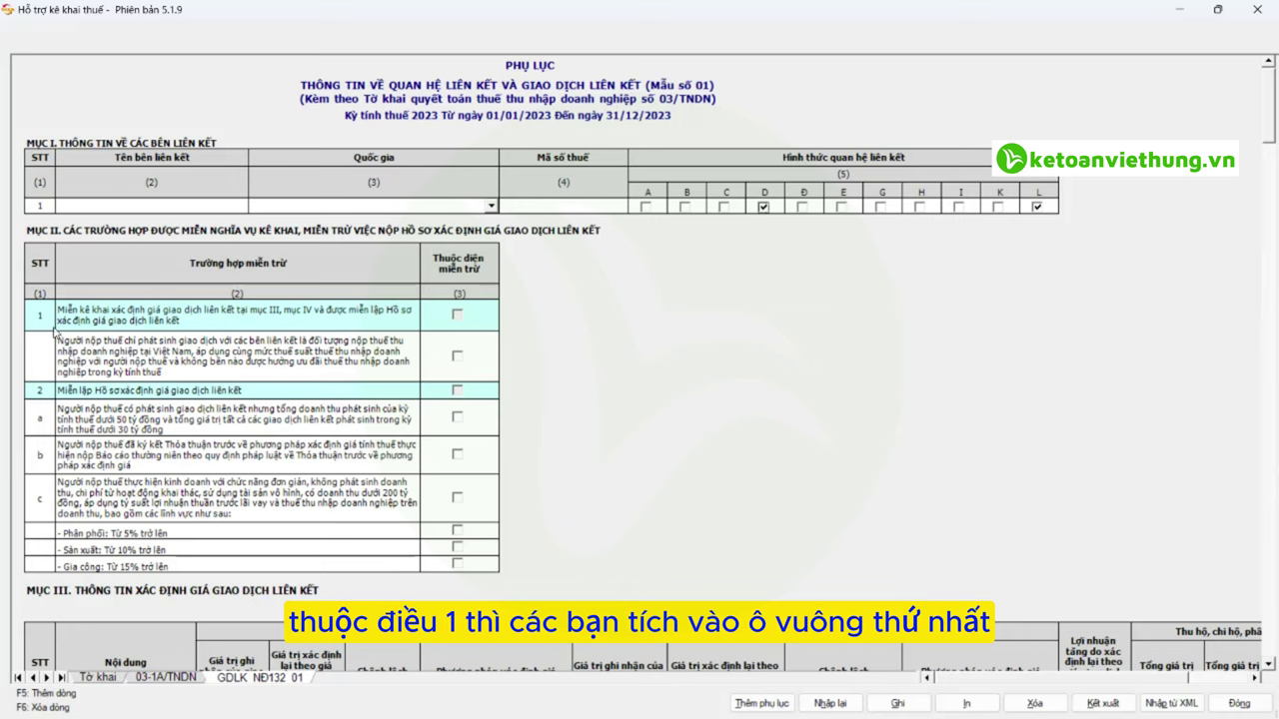
Step: Mark the exemption under item 1 in Section II, and clear it again
left_click(457, 359)
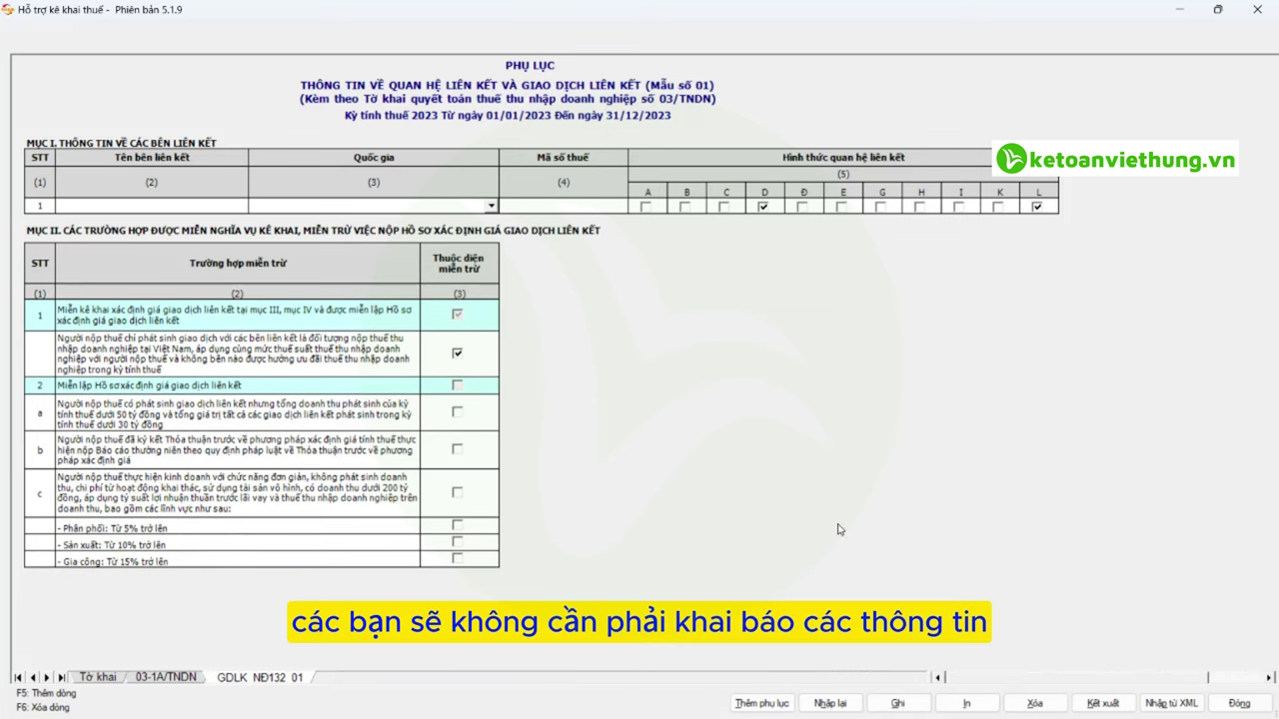
left_click(456, 355)
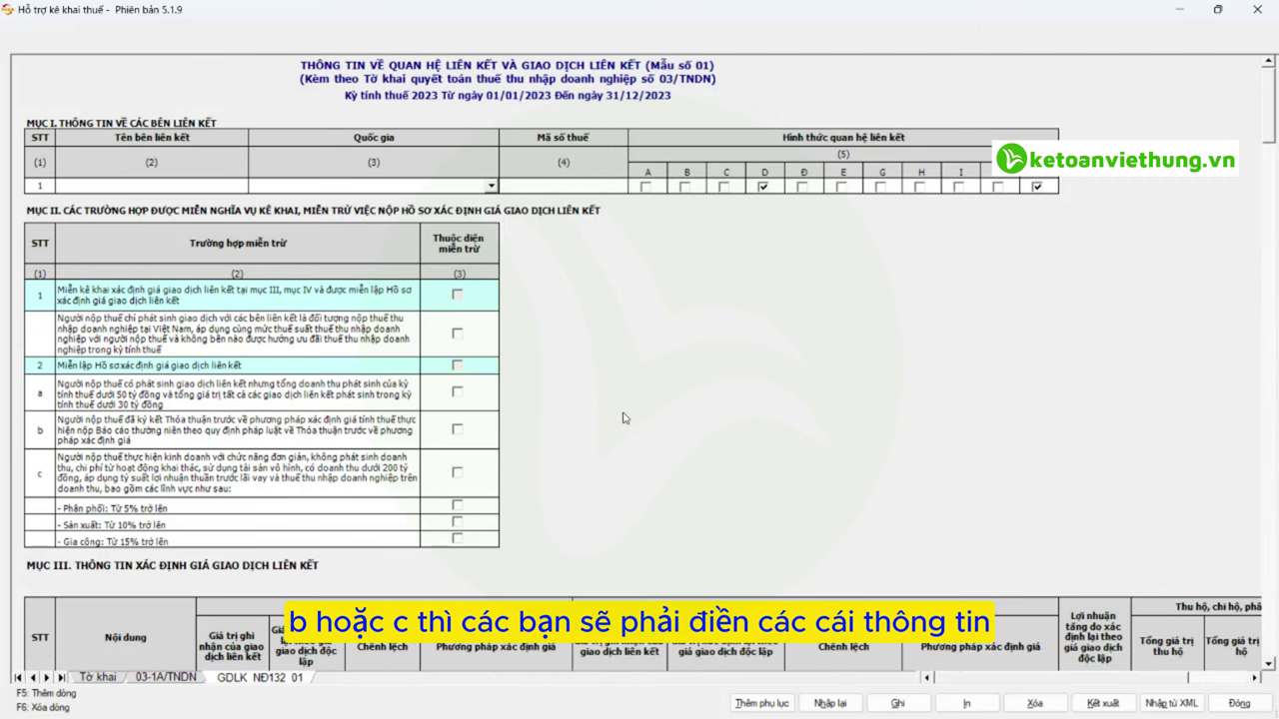
Step: Look through Section III and mark exemption case 2a in Section II
scroll(614, 440, "down", 4)
scroll(611, 441, "down", 5)
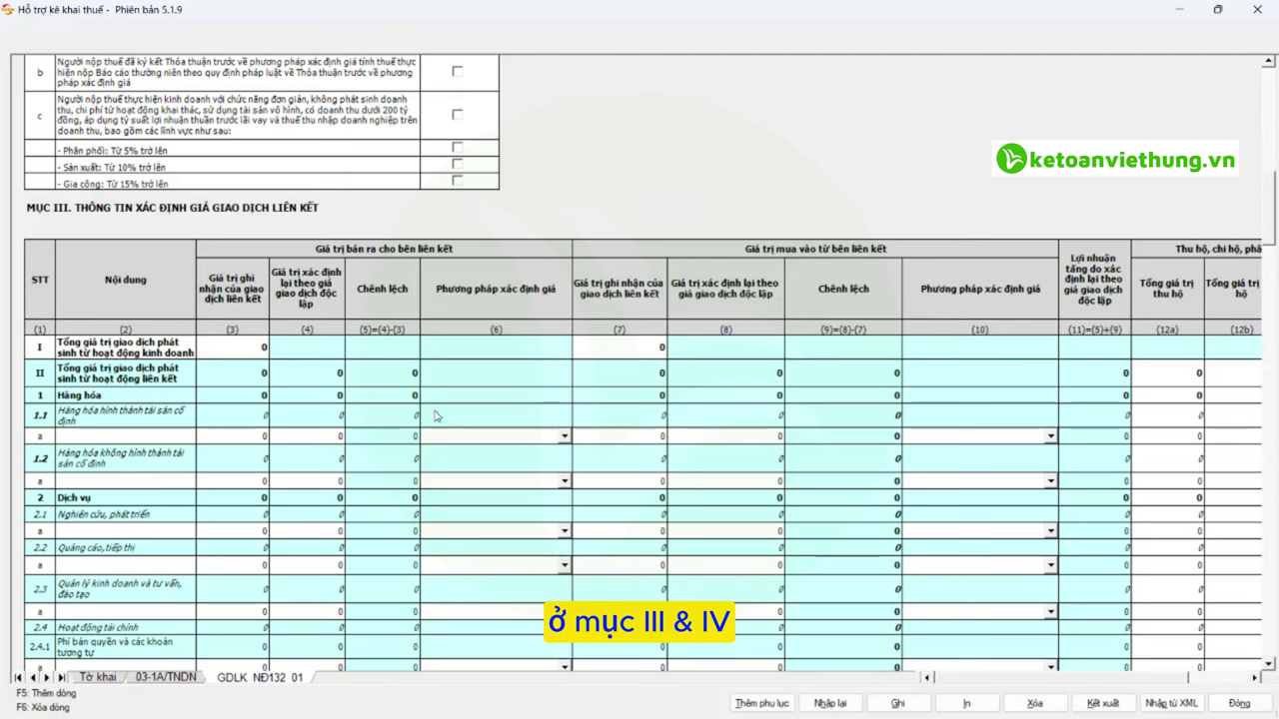
scroll(468, 570, "down", 3)
scroll(474, 598, "down", 2)
scroll(474, 599, "up", 5)
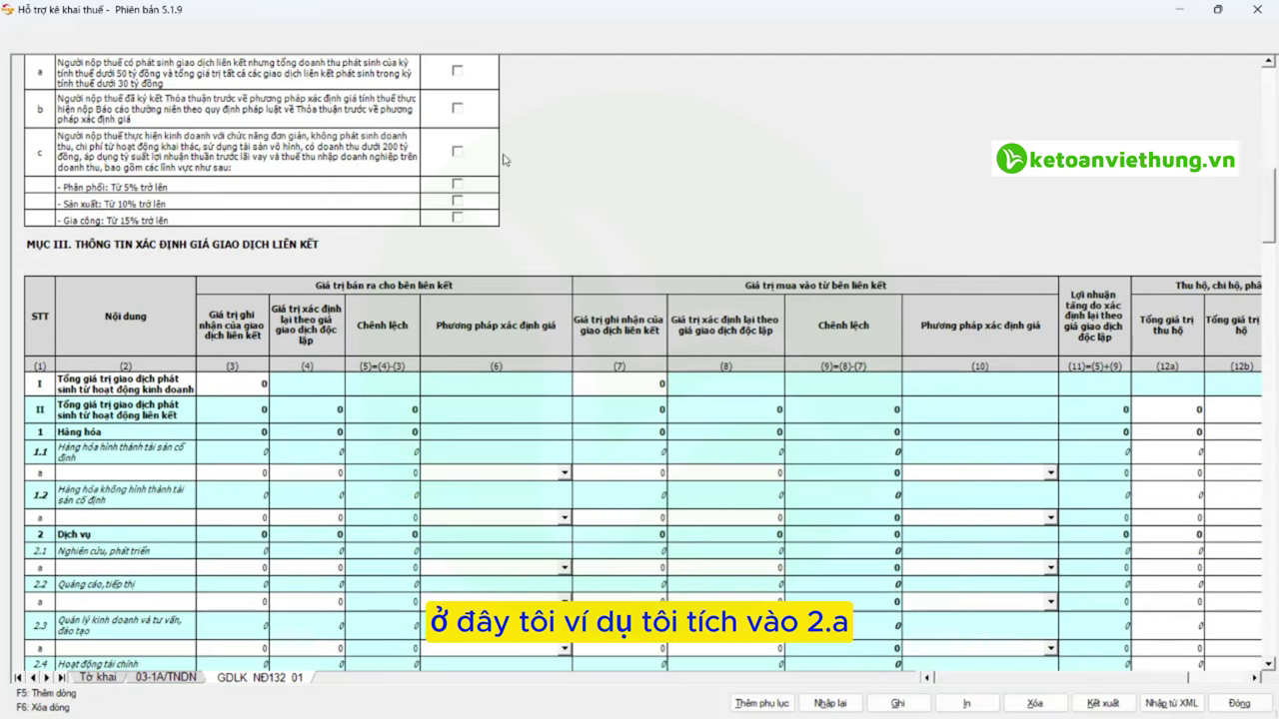
left_click(457, 76)
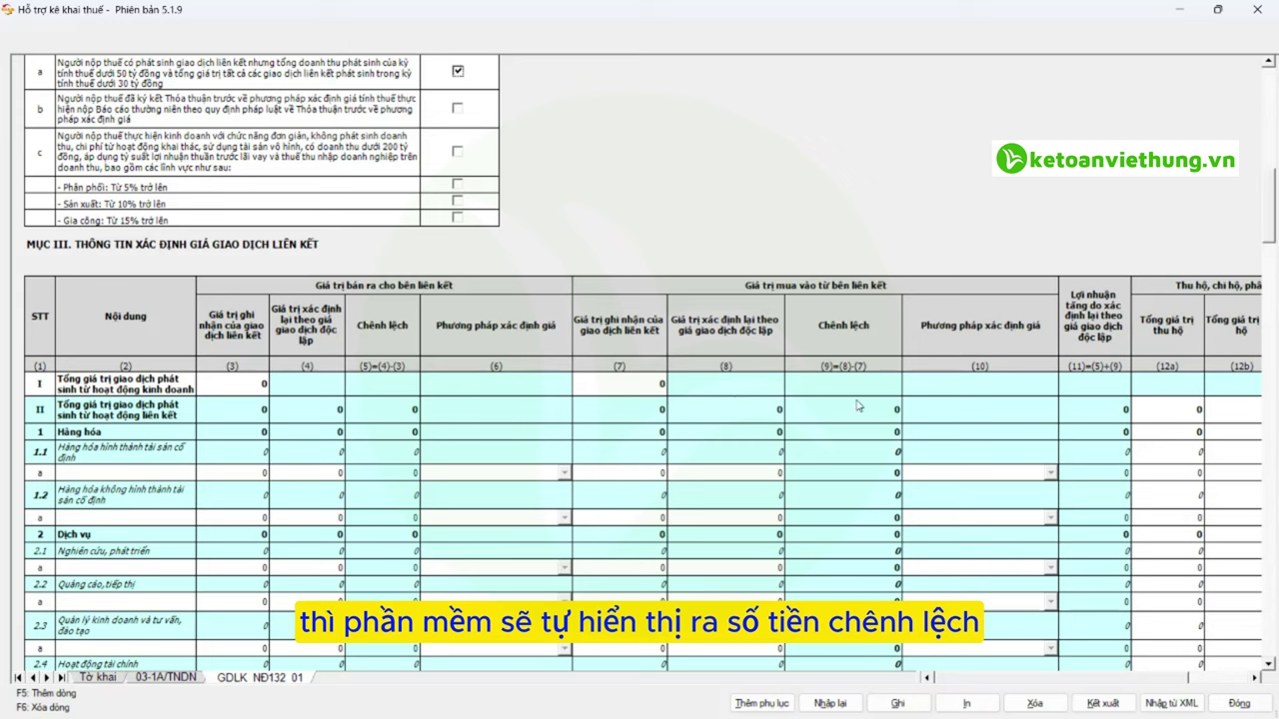
Step: Examine the sale and purchase value cells of row I and the pricing-method columns in Section III
left_click(241, 383)
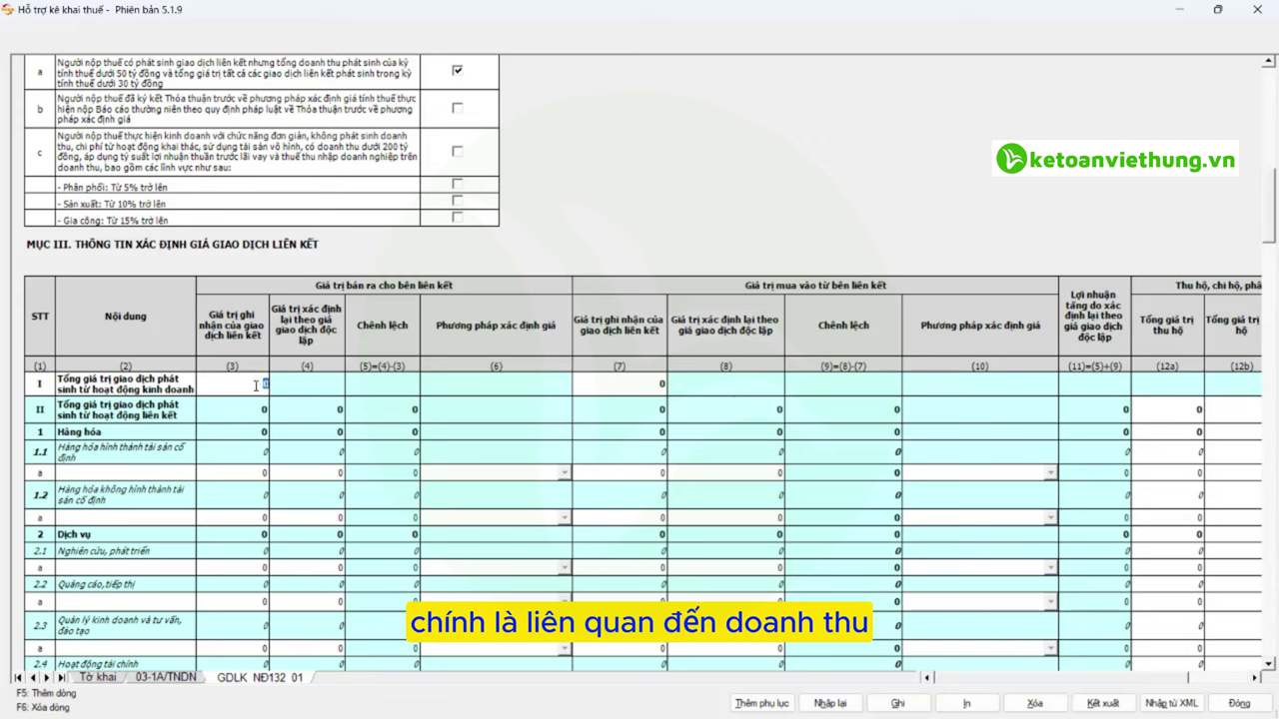
left_click(652, 385)
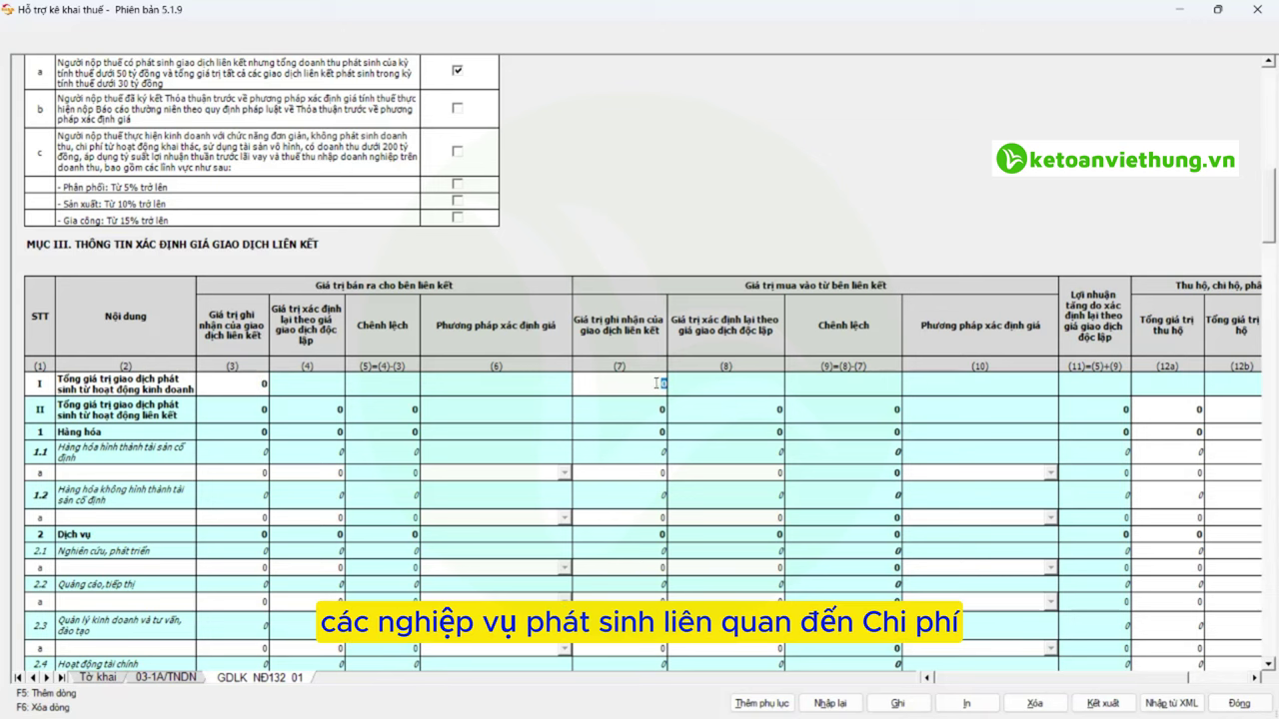
left_click(244, 386)
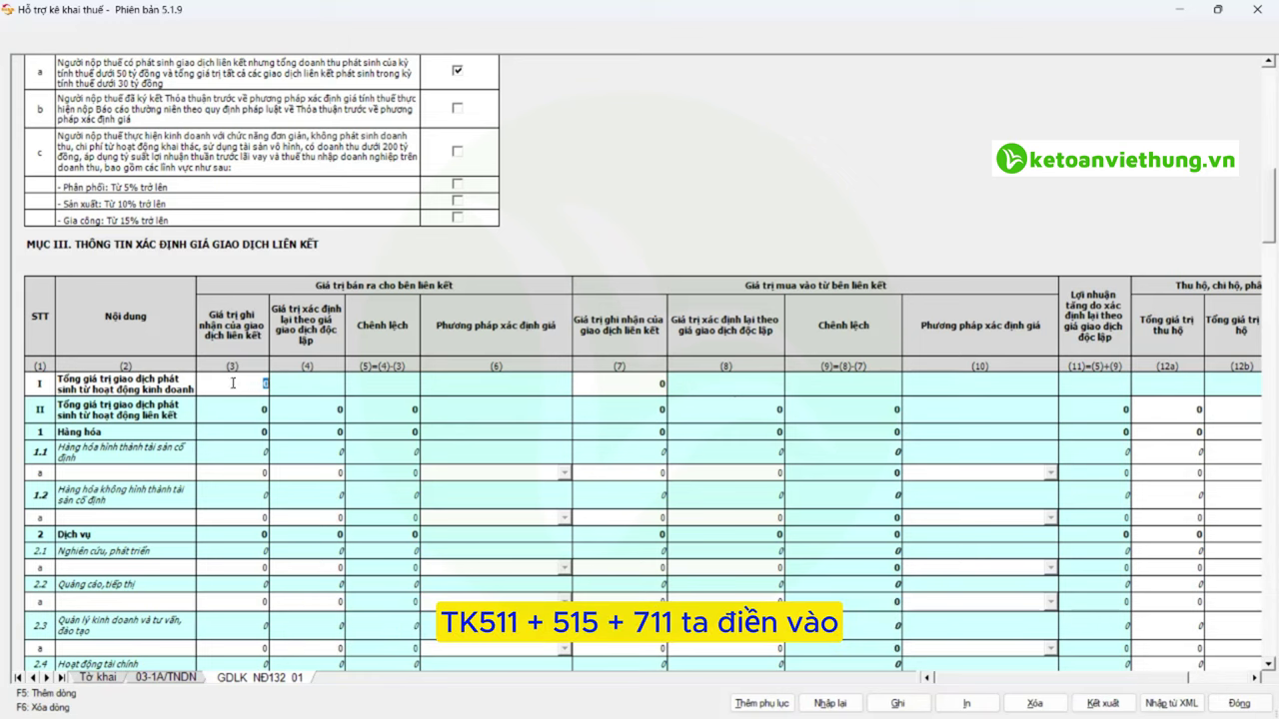
left_click(647, 392)
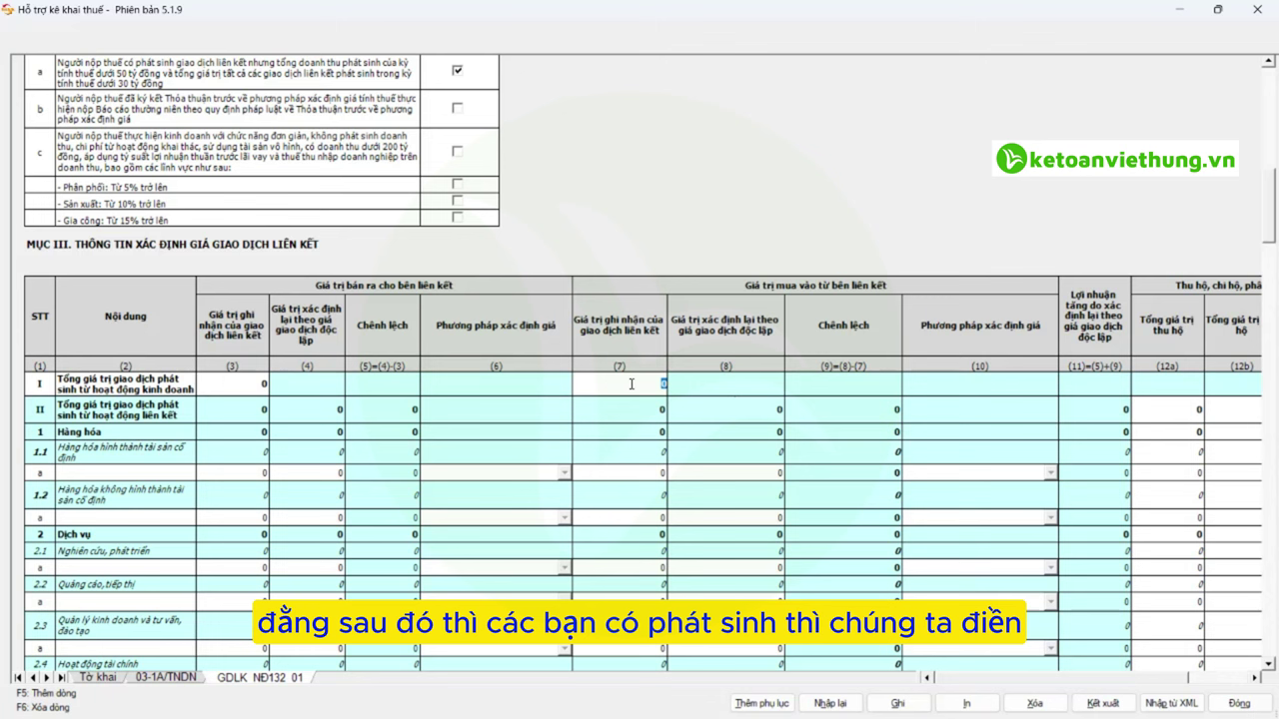
scroll(631, 384, "down", 3)
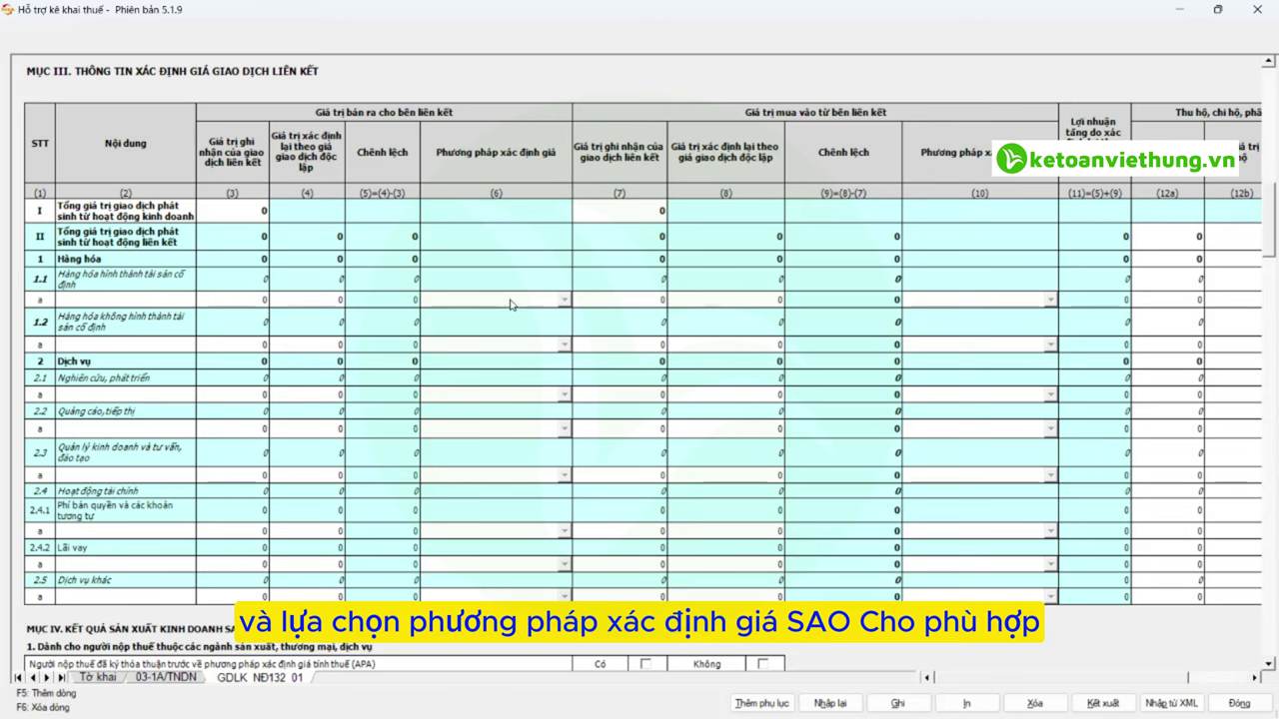
Step: Replace exemption case 2a with 2b in Section II, and clear it so no exemption is marked
scroll(487, 162, "up", 3)
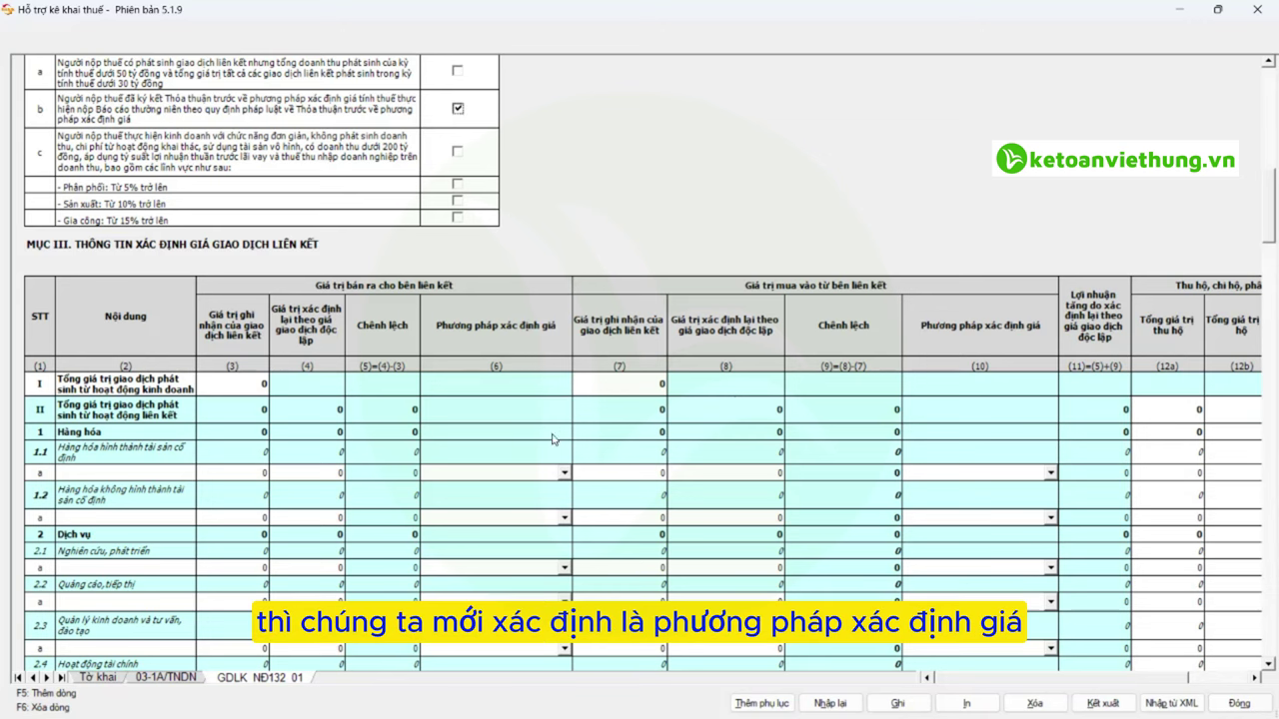
left_click(458, 110)
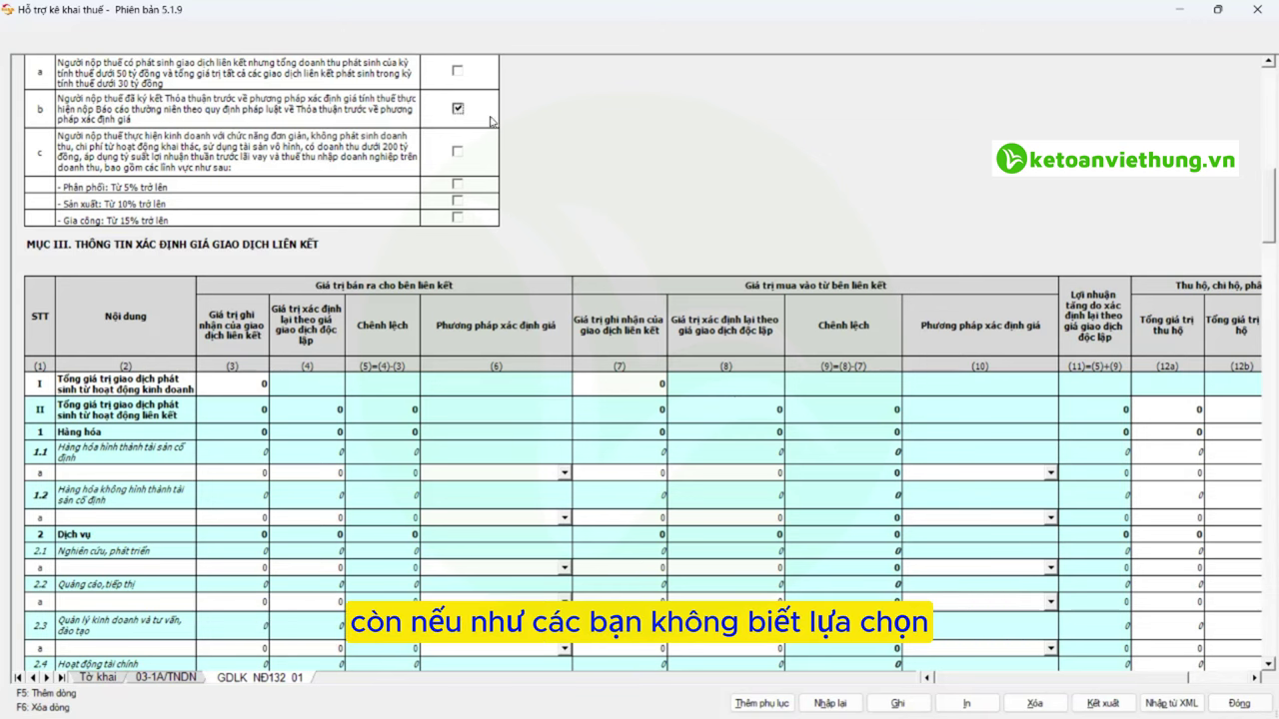
scroll(493, 126, "up", 2)
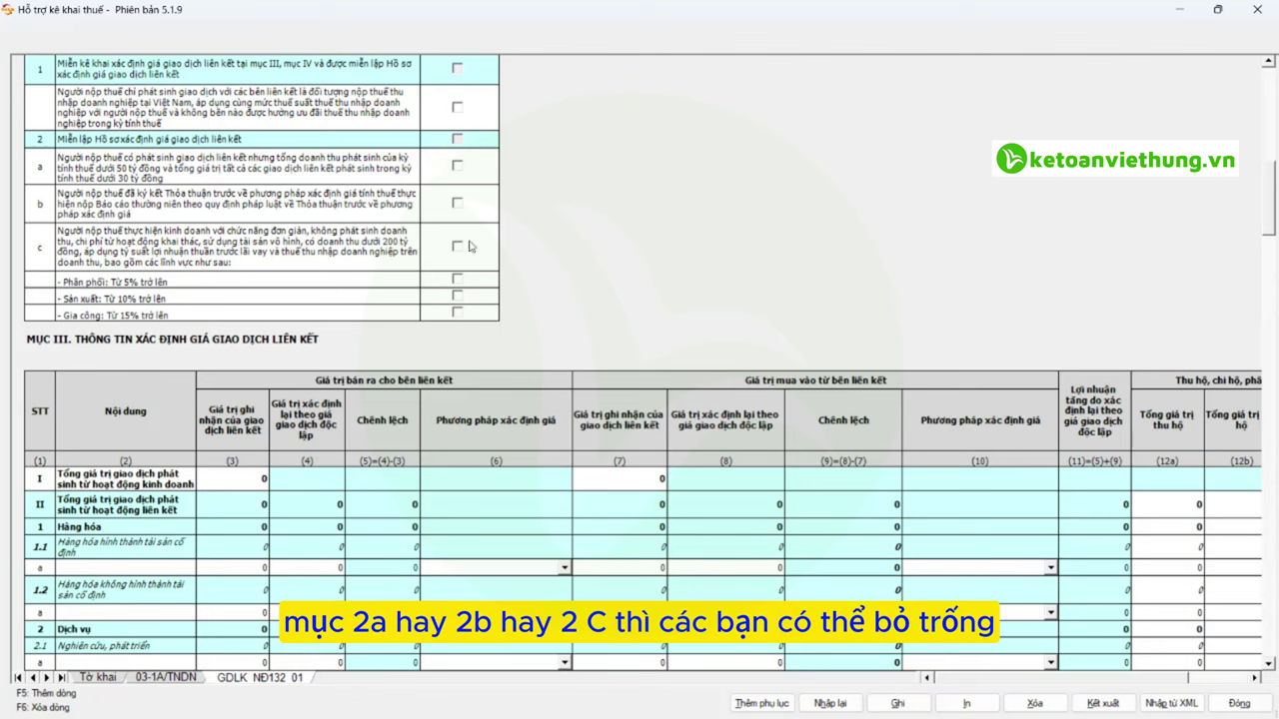
Step: Mark "Không" for the advance pricing agreement (APA) question at the start of Section IV
scroll(764, 300, "down", 6)
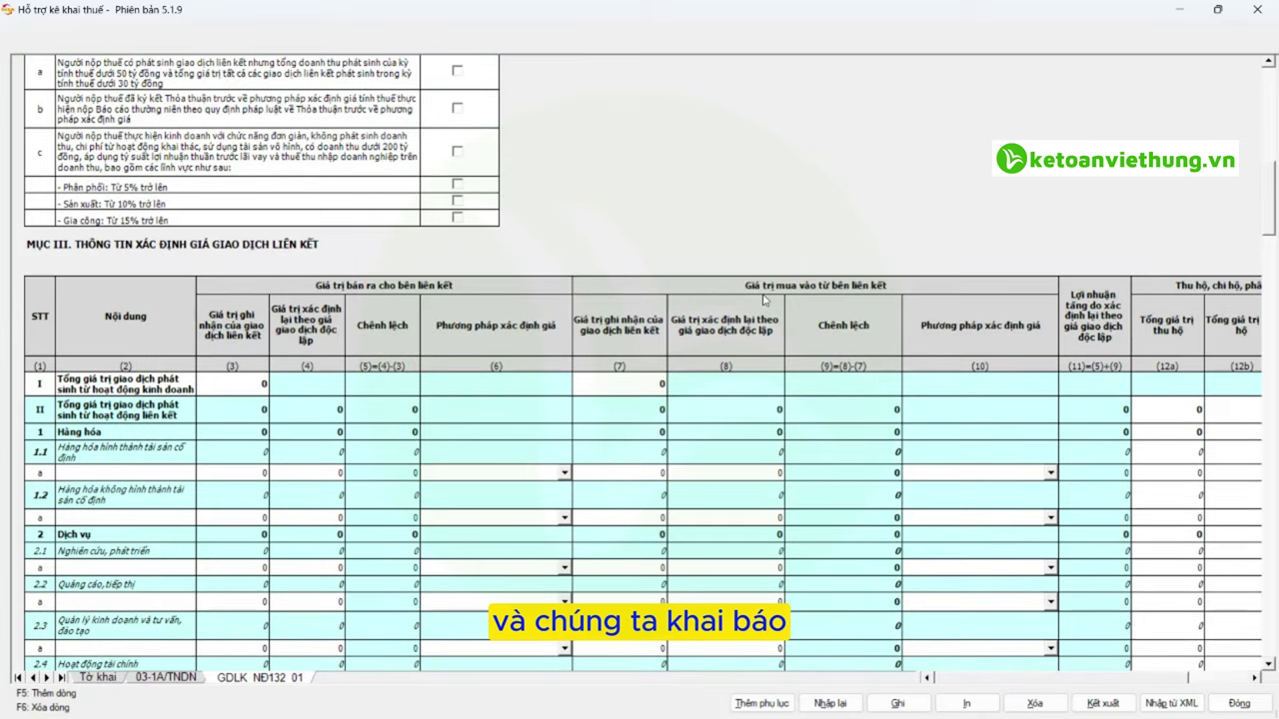
scroll(764, 297, "down", 7)
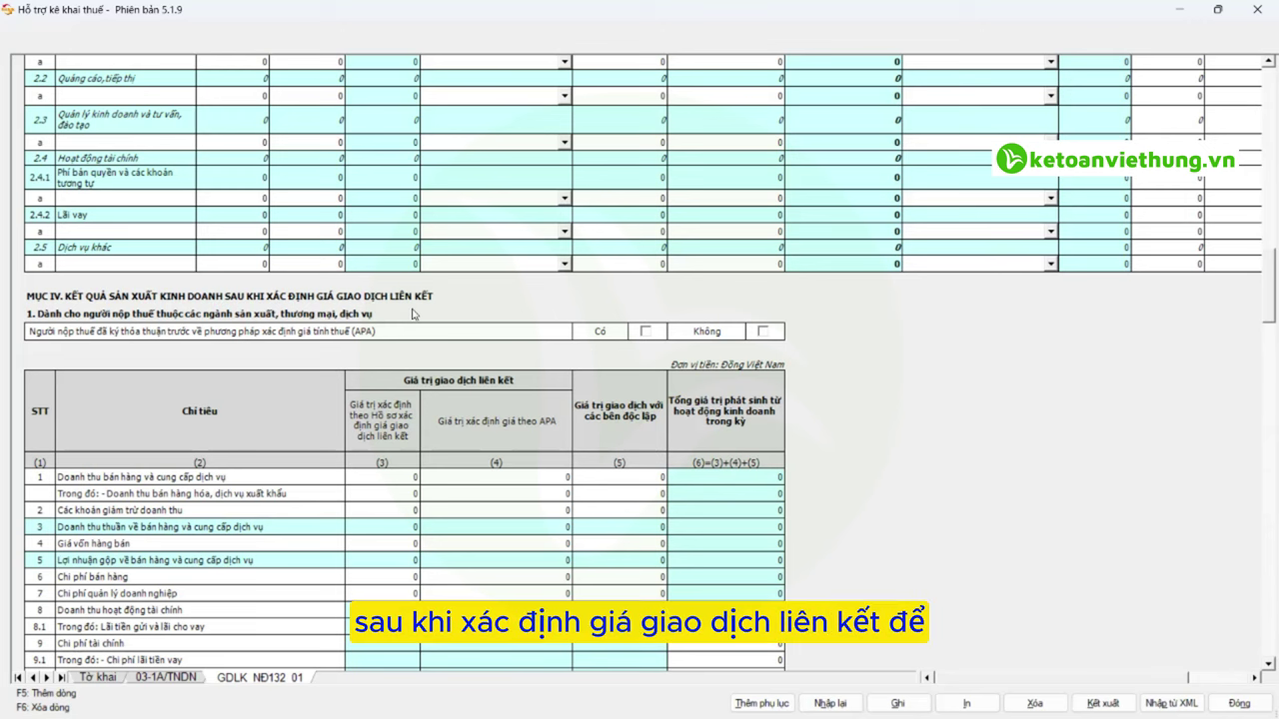
scroll(412, 314, "down", 1)
scroll(413, 313, "down", 1)
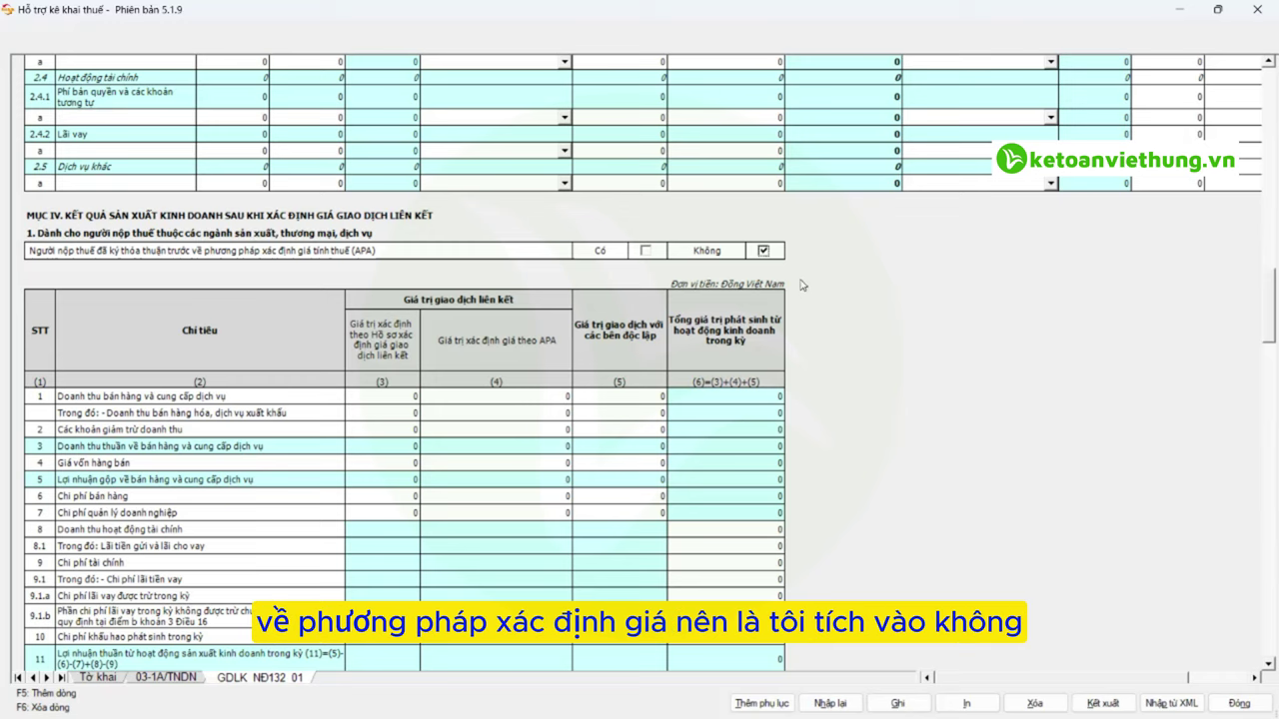
Step: Enter the 2023 sales revenue from the Excel sheet, 2.897.495.792, in row 1, column (5) of the Section IV table
left_click(638, 395)
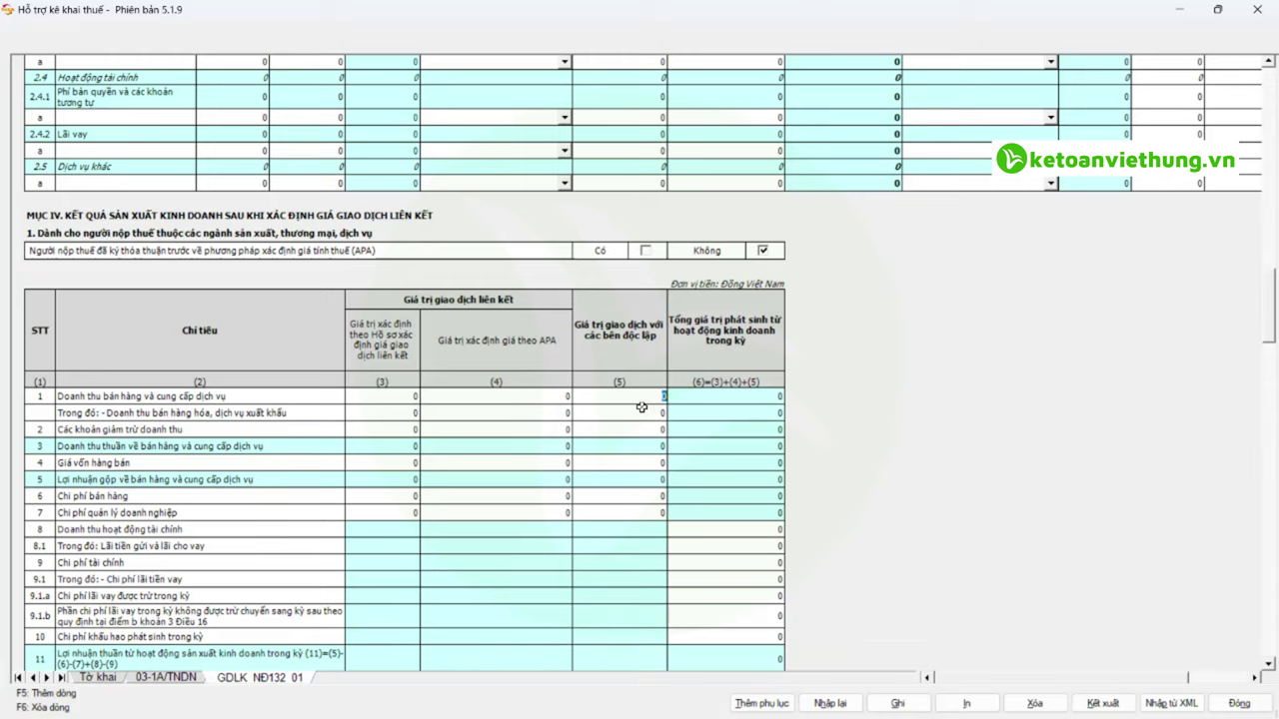
key("alt+Tab")
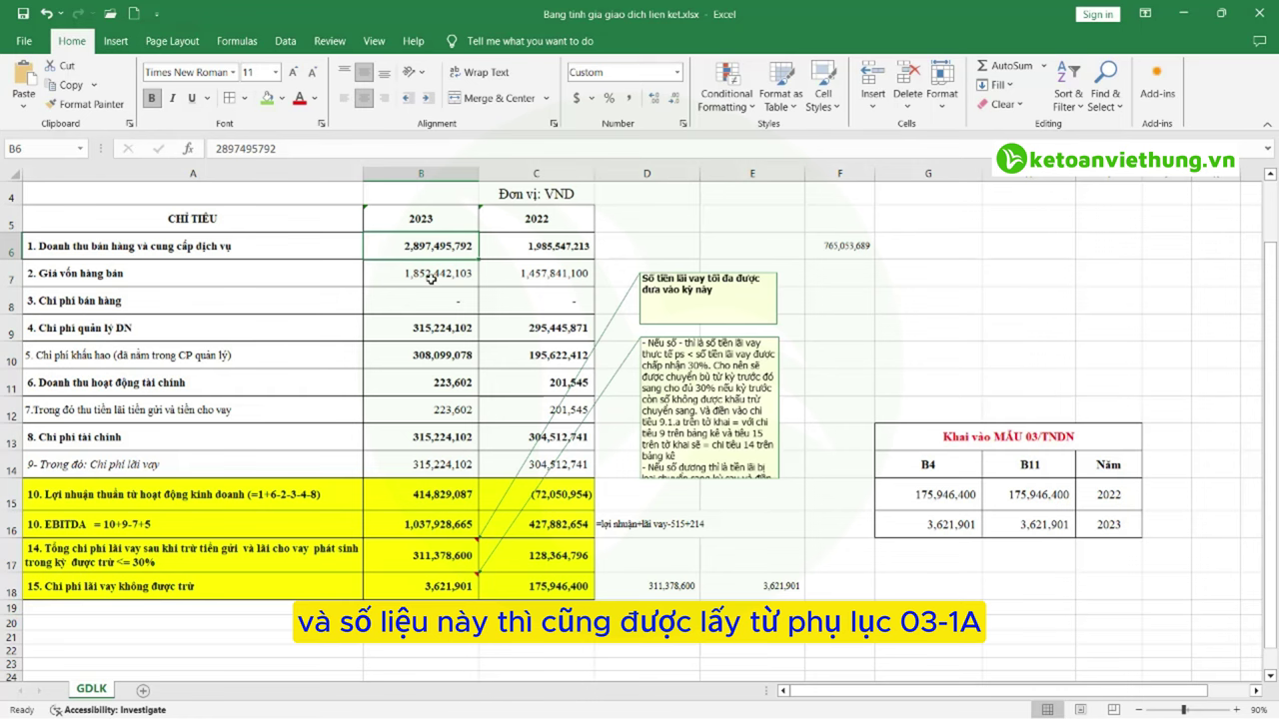
key("alt+Tab")
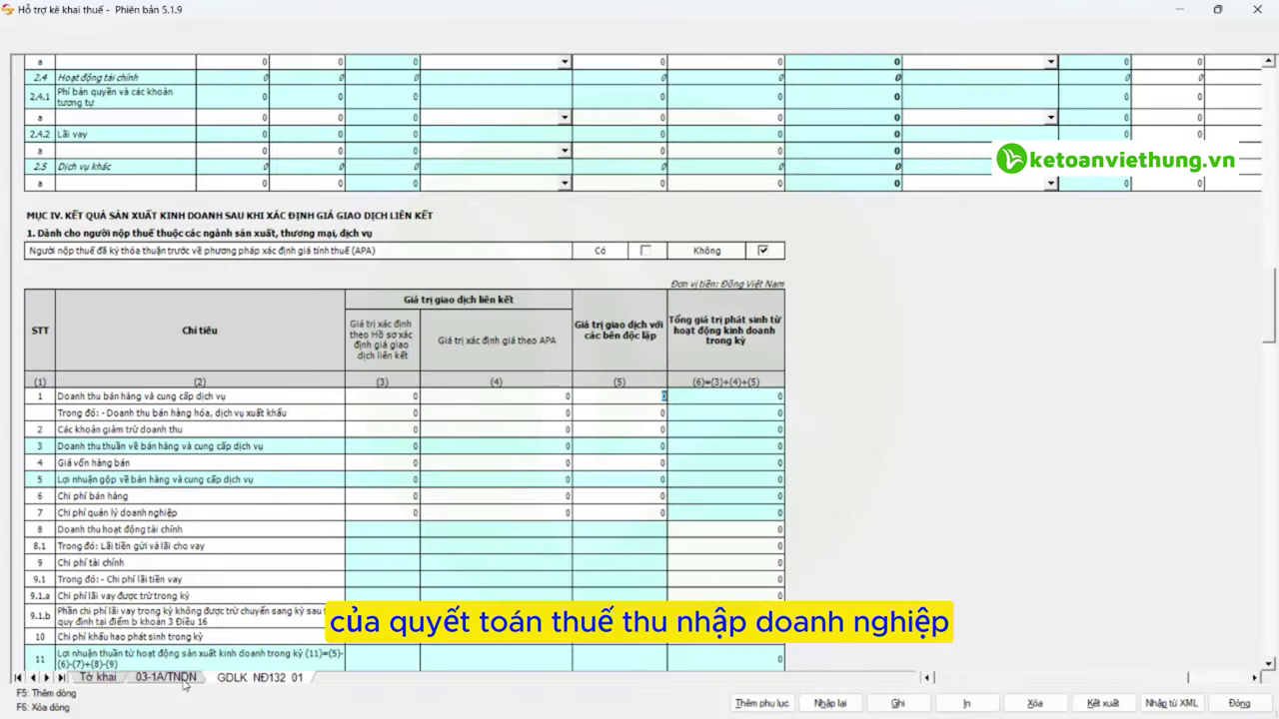
left_click(182, 681)
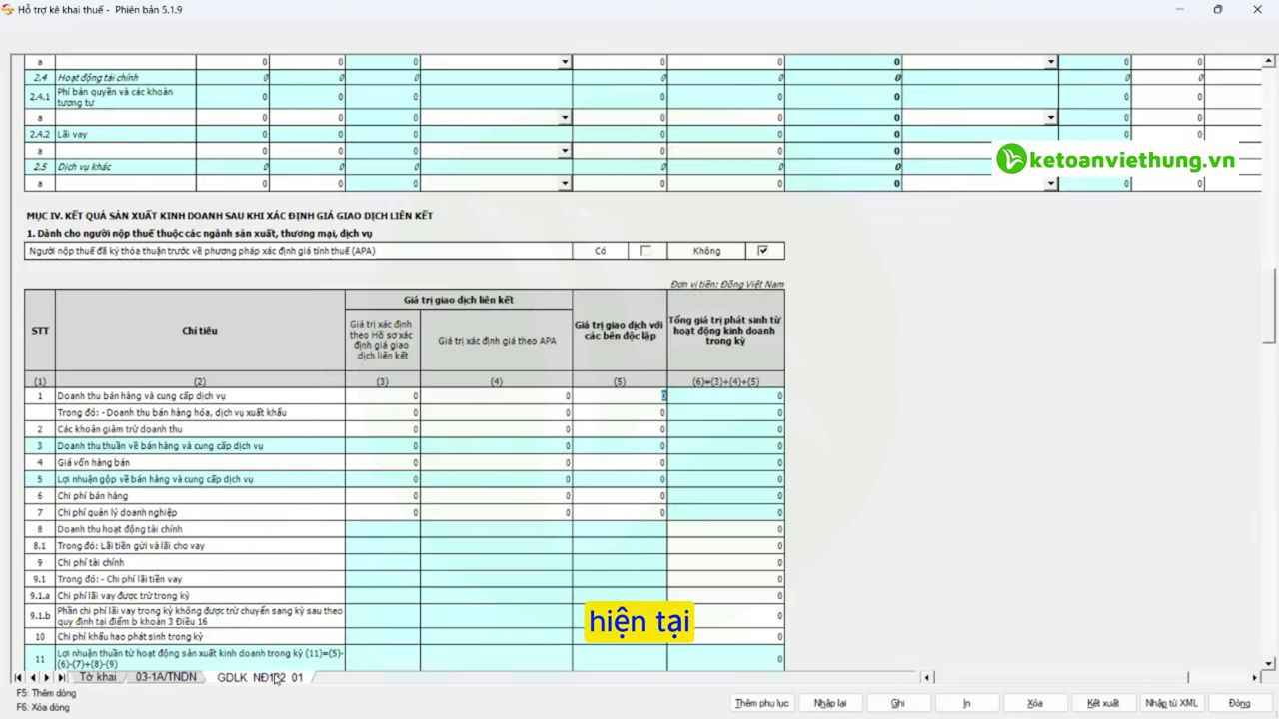
left_click(239, 679)
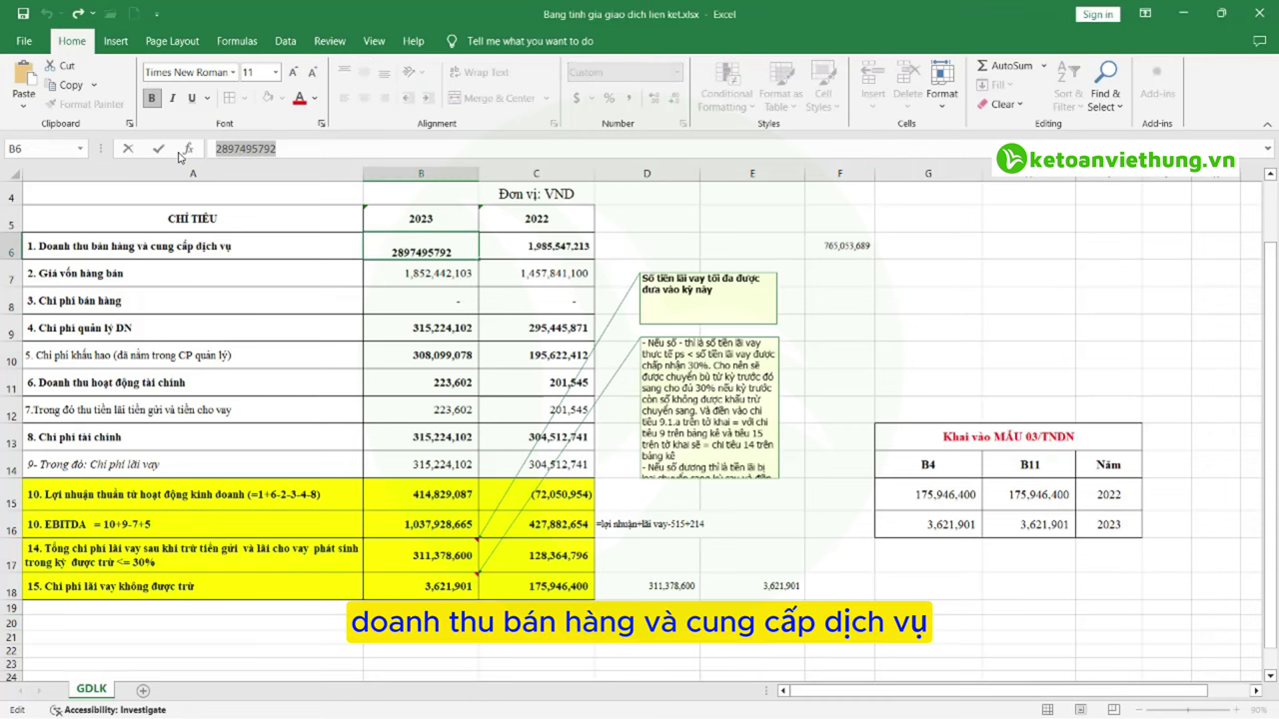
type("2.897.495.792")
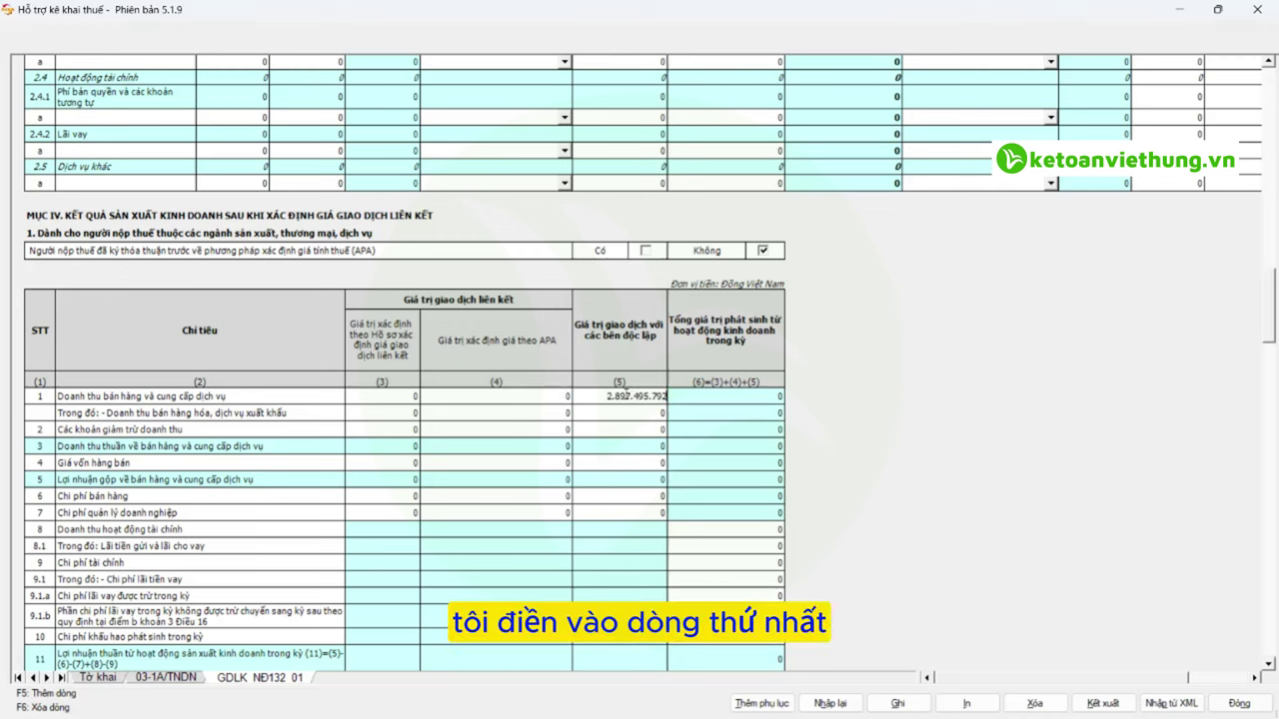
left_click(611, 411)
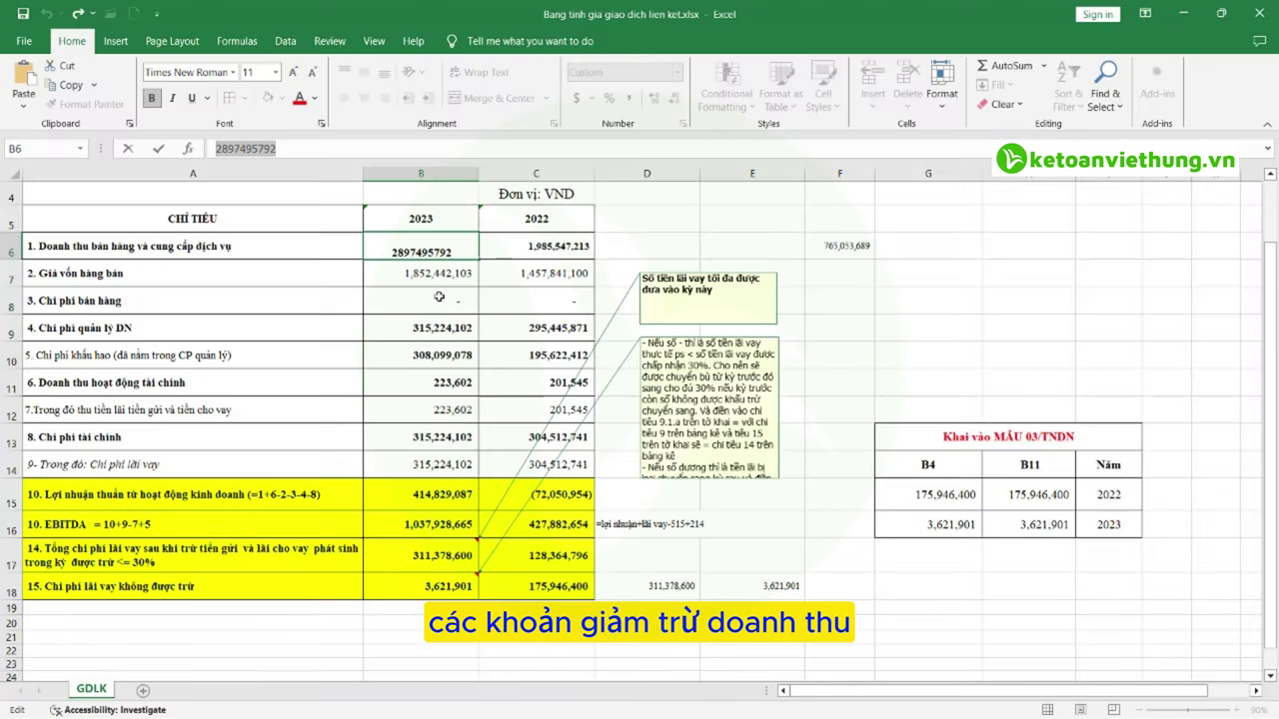
Step: Enter the 2023 cost of goods sold from the Excel sheet, 1.852.442.103, in row 4, column (5) of Section IV
left_click(445, 290)
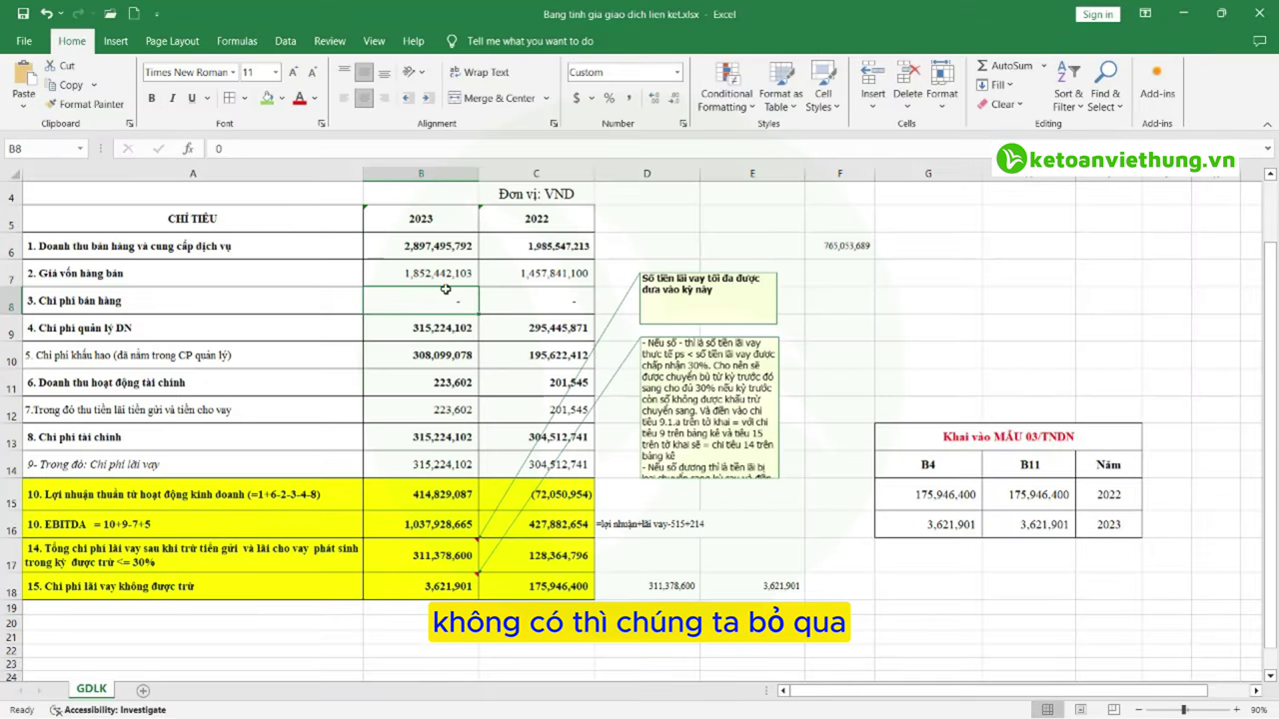
double_click(440, 276)
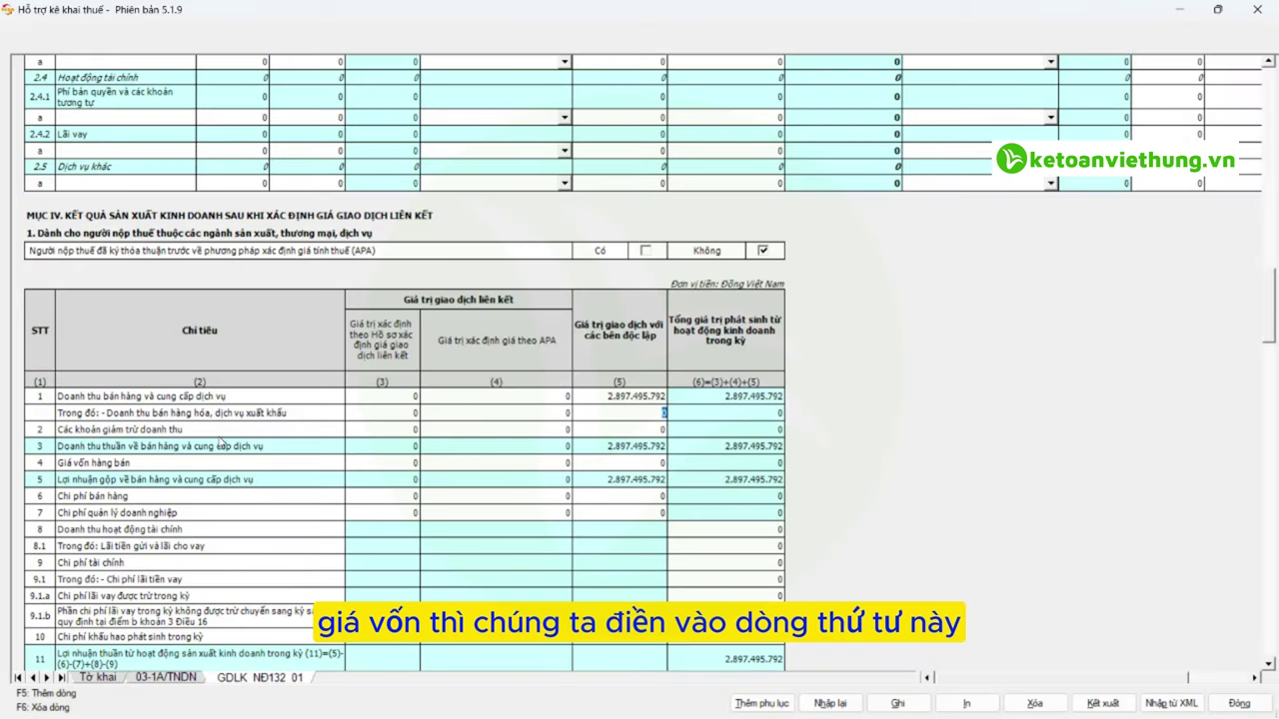
left_click(611, 462)
type("1.852.442.103")
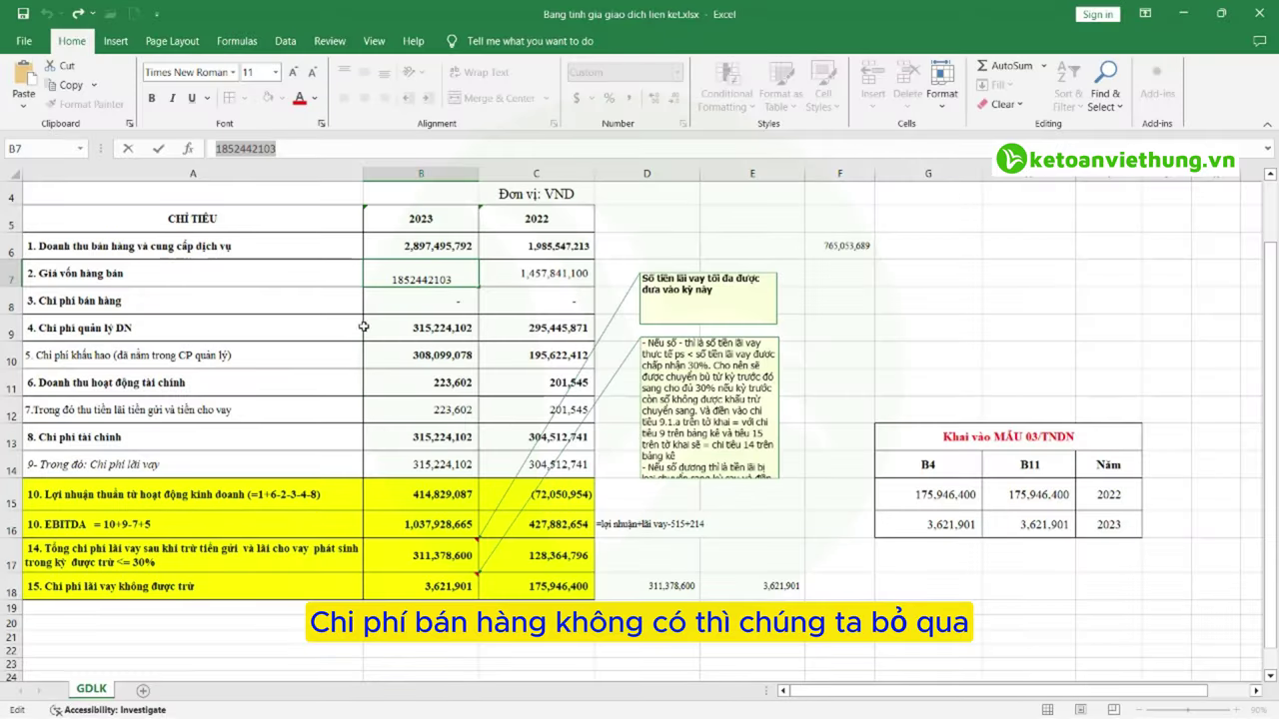
Step: Enter the 2023 administrative expenses from the Excel sheet, 315.224.102, in row 7, column (5) of Section IV
left_click(366, 328)
double_click(366, 328)
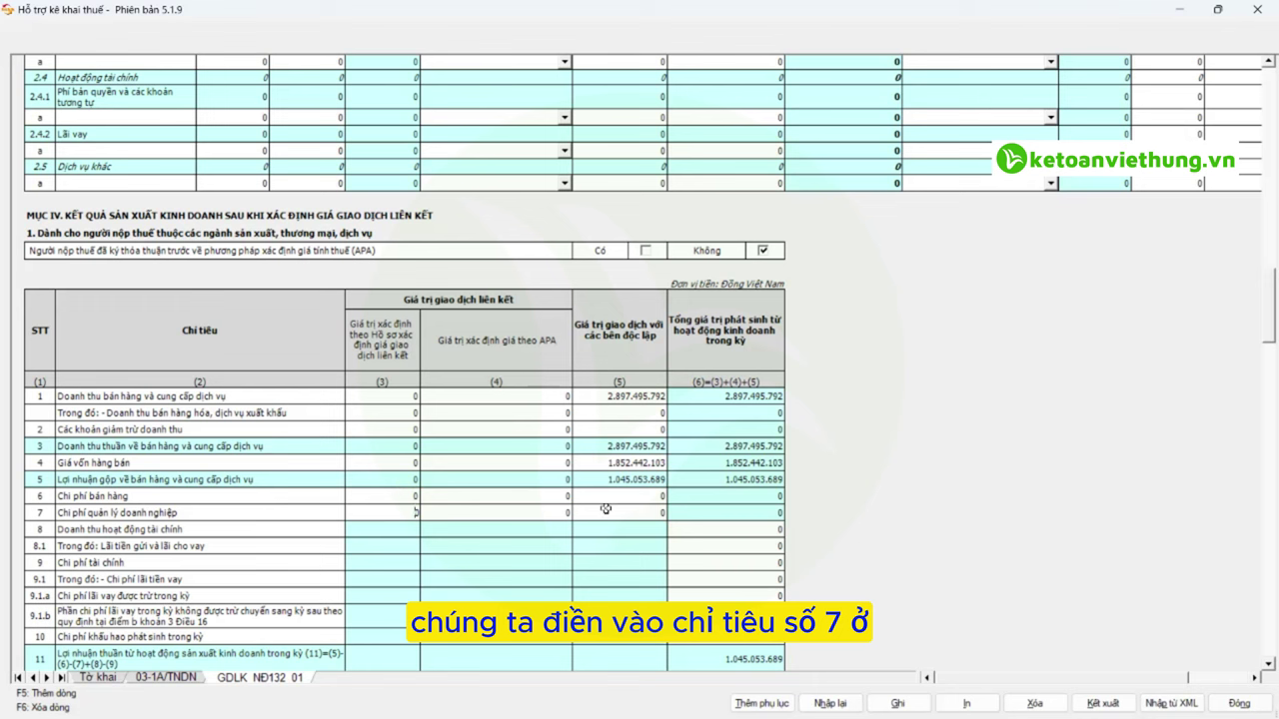
left_click(619, 512)
type("315224102")
Step: Enter 223.602 from the Excel sheet as 2023 financial activity revenue in row 8 and deposit and loan interest in row 8.1, column (6)
left_click(708, 530)
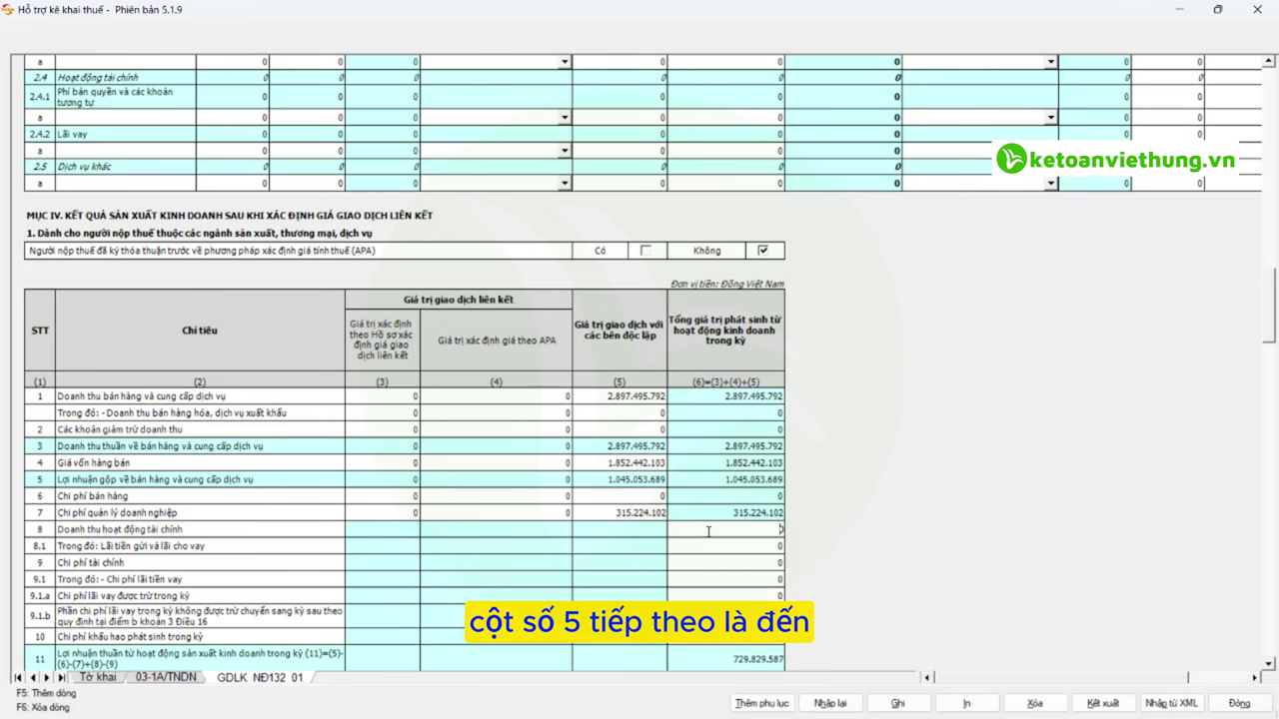
key("alt+Tab")
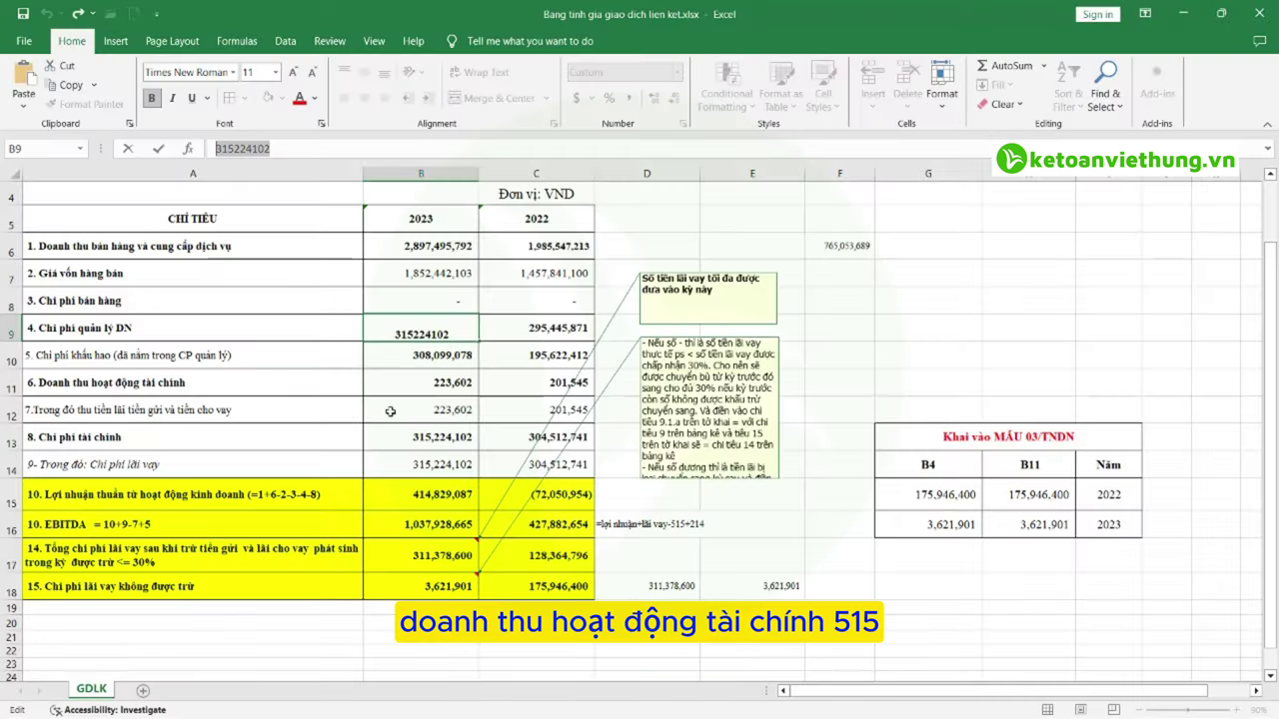
left_click(399, 380)
key("ctrl+c")
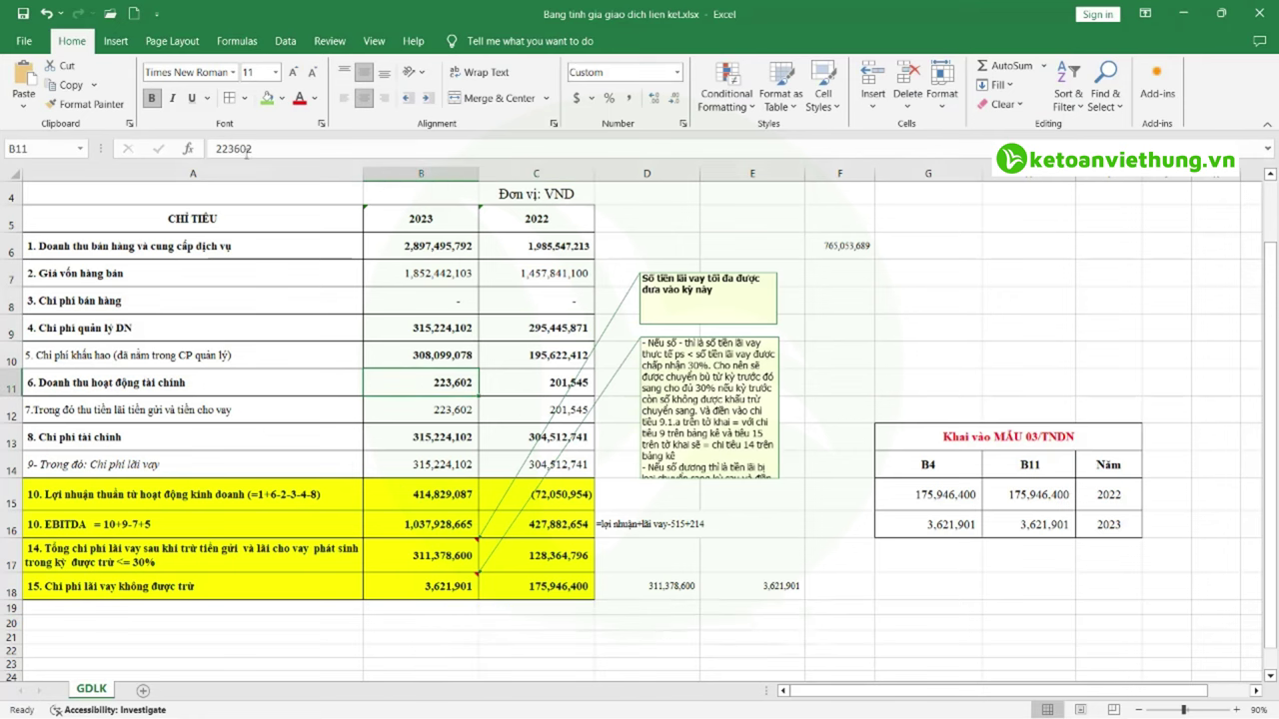
key("alt+Tab")
key("ctrl+v")
left_click(753, 541)
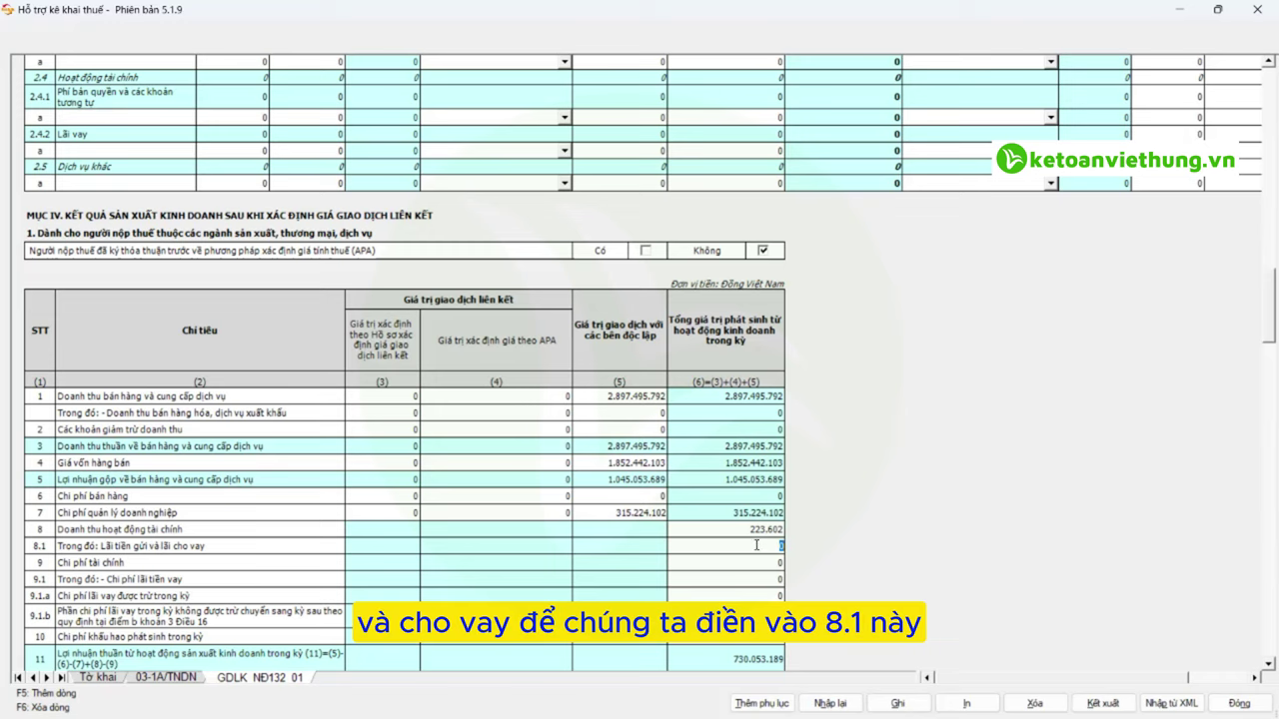
type("223602")
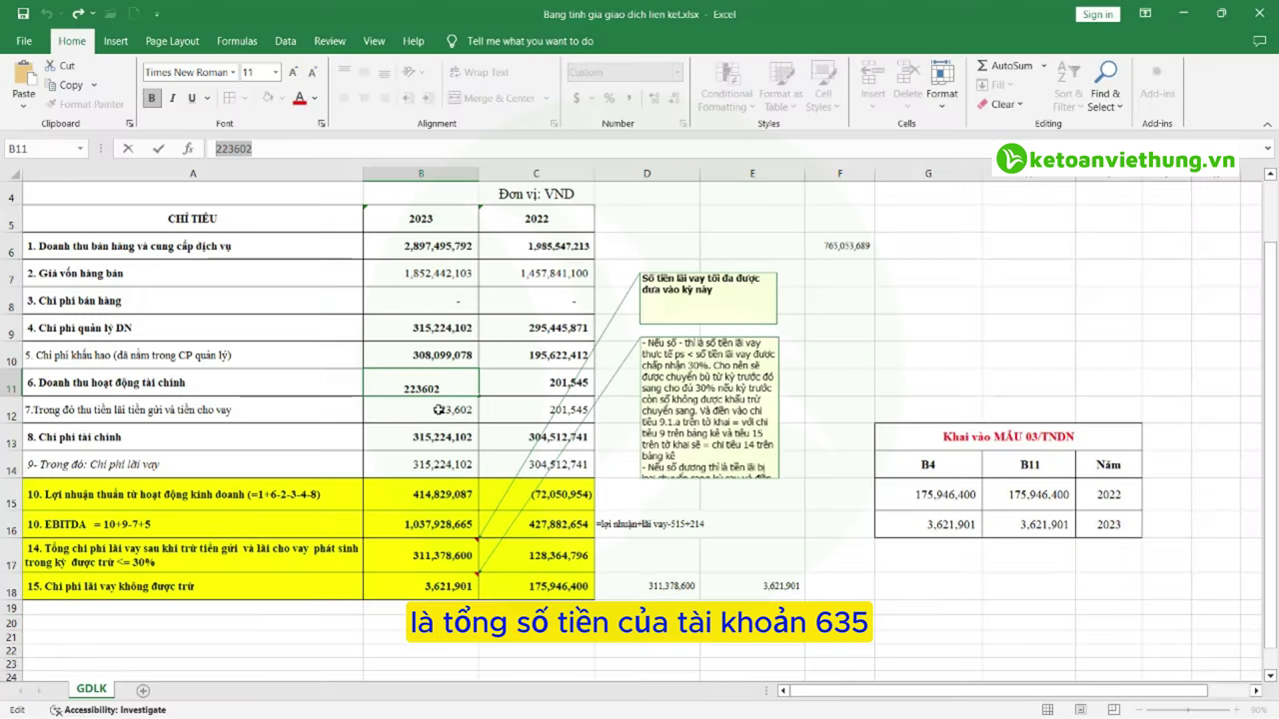
Step: Enter 315.224.102 from the Excel sheet as 2023 financial expenses in row 9 and interest expense in row 9.1, column (6)
left_click(431, 434)
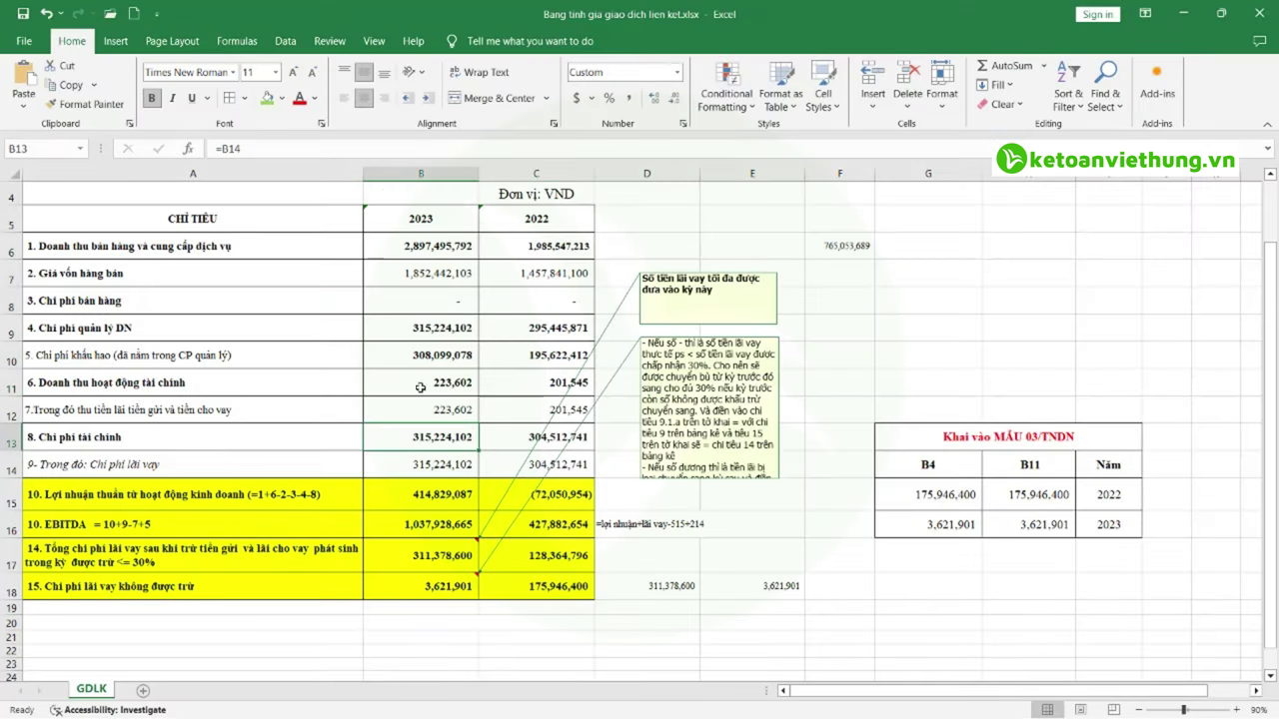
left_click(432, 467)
double_click(433, 467)
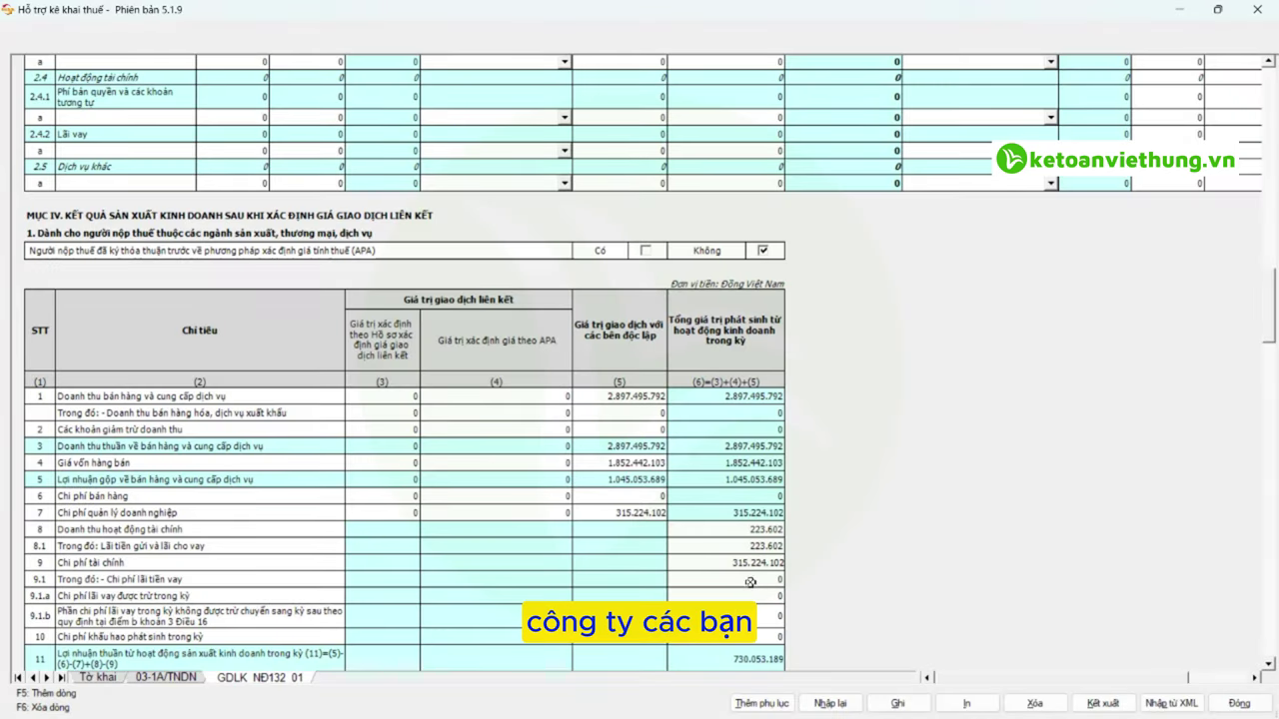
left_click(751, 581)
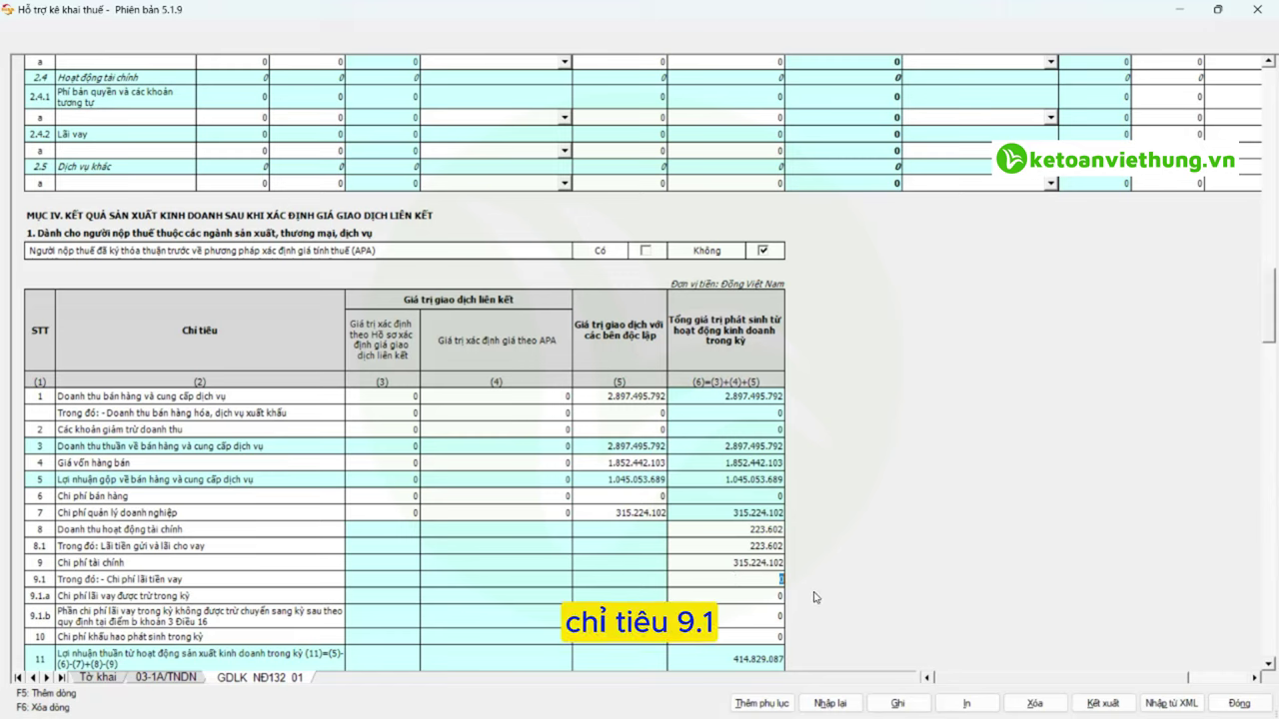
key("ctrl+v")
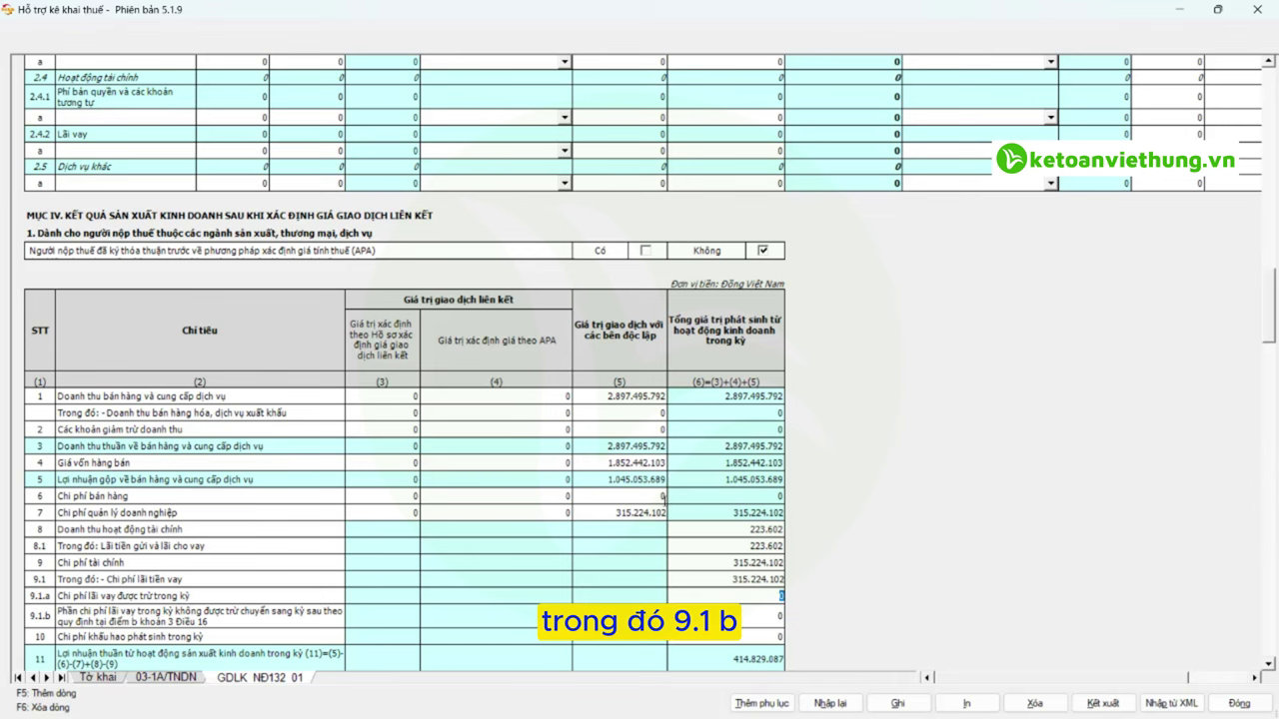
Step: Enter the 2023 deductible interest expense from the Excel sheet, 311.378.600, in row 9.1.a, column (6) of Section IV
scroll(667, 507, "down", 1)
key("alt+Tab")
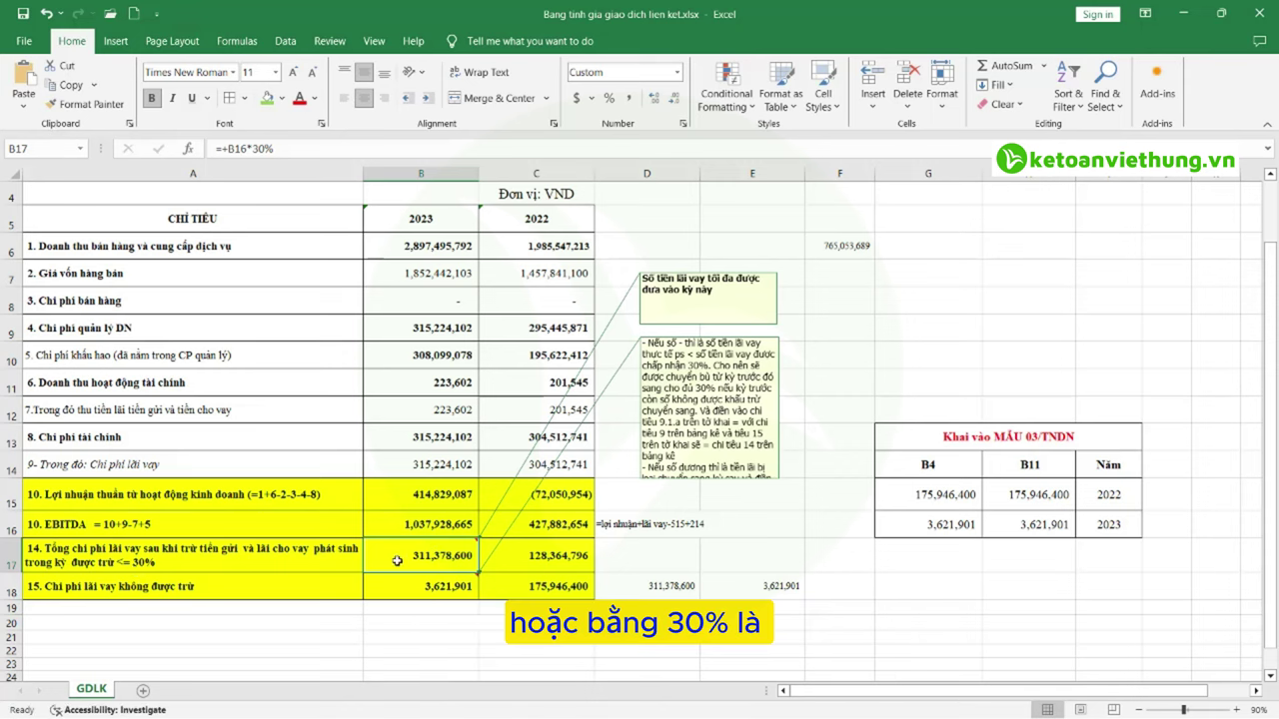
left_click(649, 585)
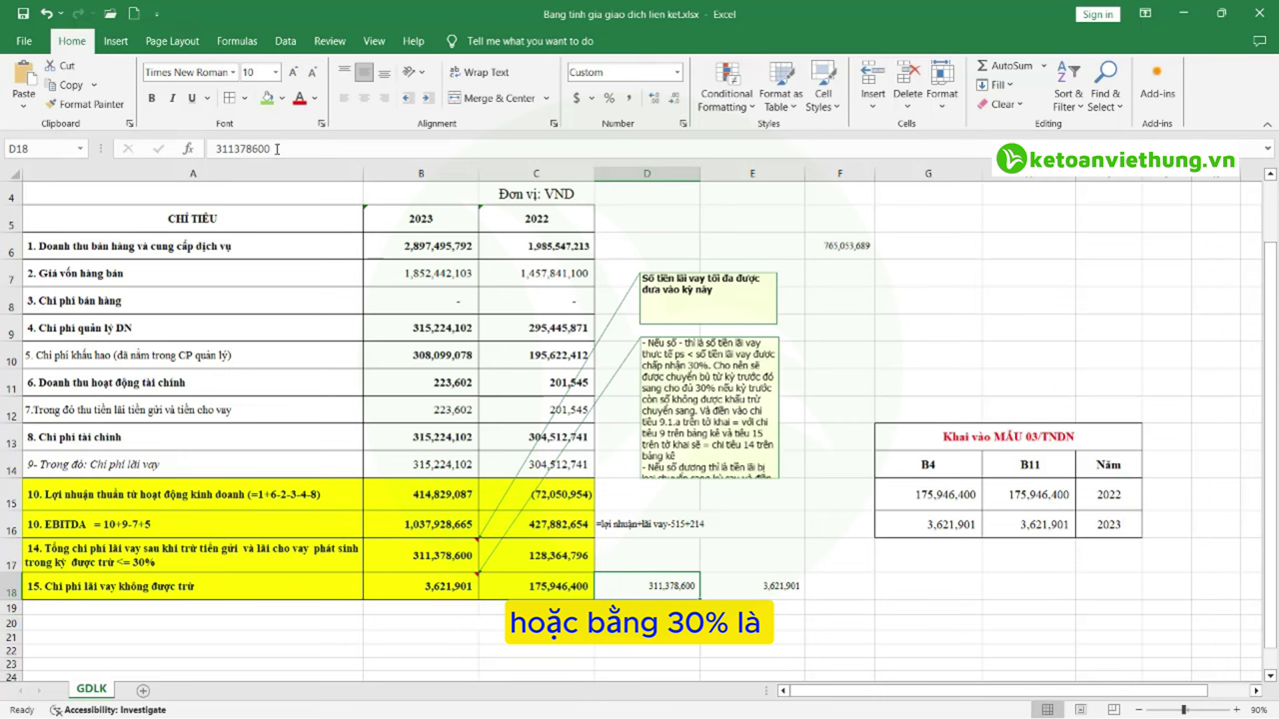
key("alt+Tab")
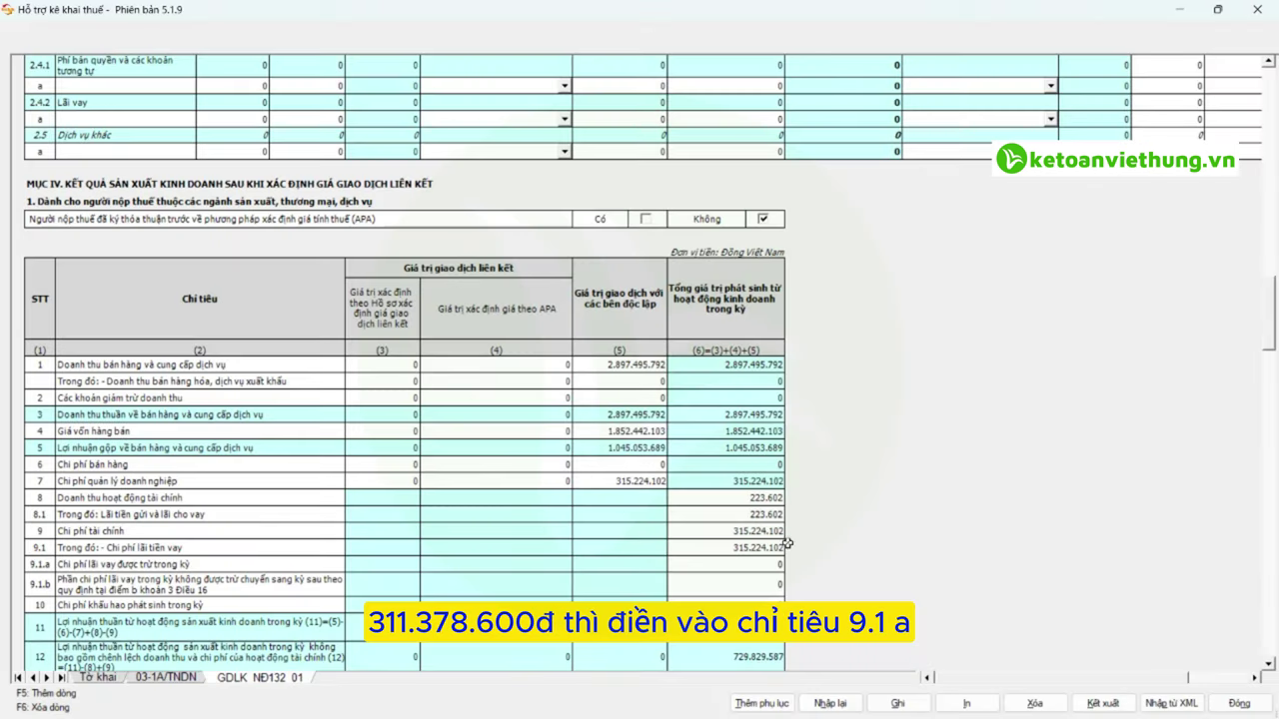
left_click(764, 563)
key("ctrl+v")
Step: Enter the 2023 non-deductible interest expense from the Excel sheet, 3.621.901, in row 9.1.b, column (6) of Section IV
key("alt+Tab")
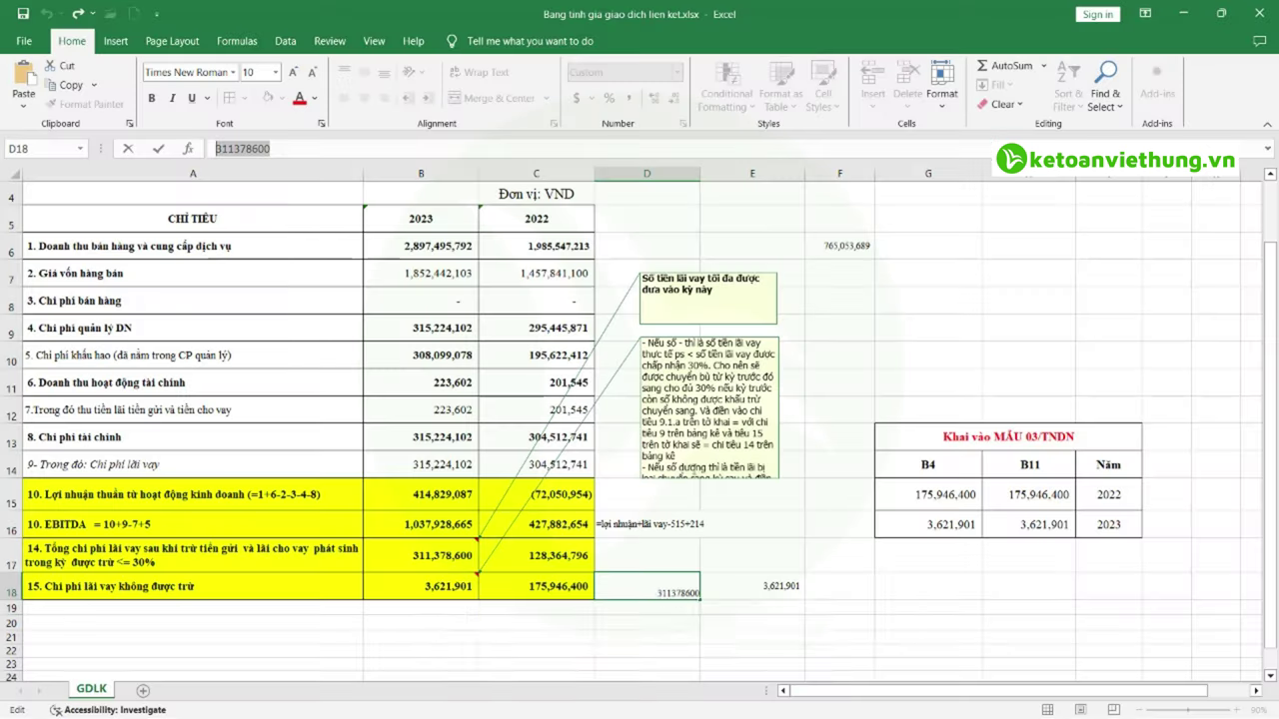
left_click(749, 585)
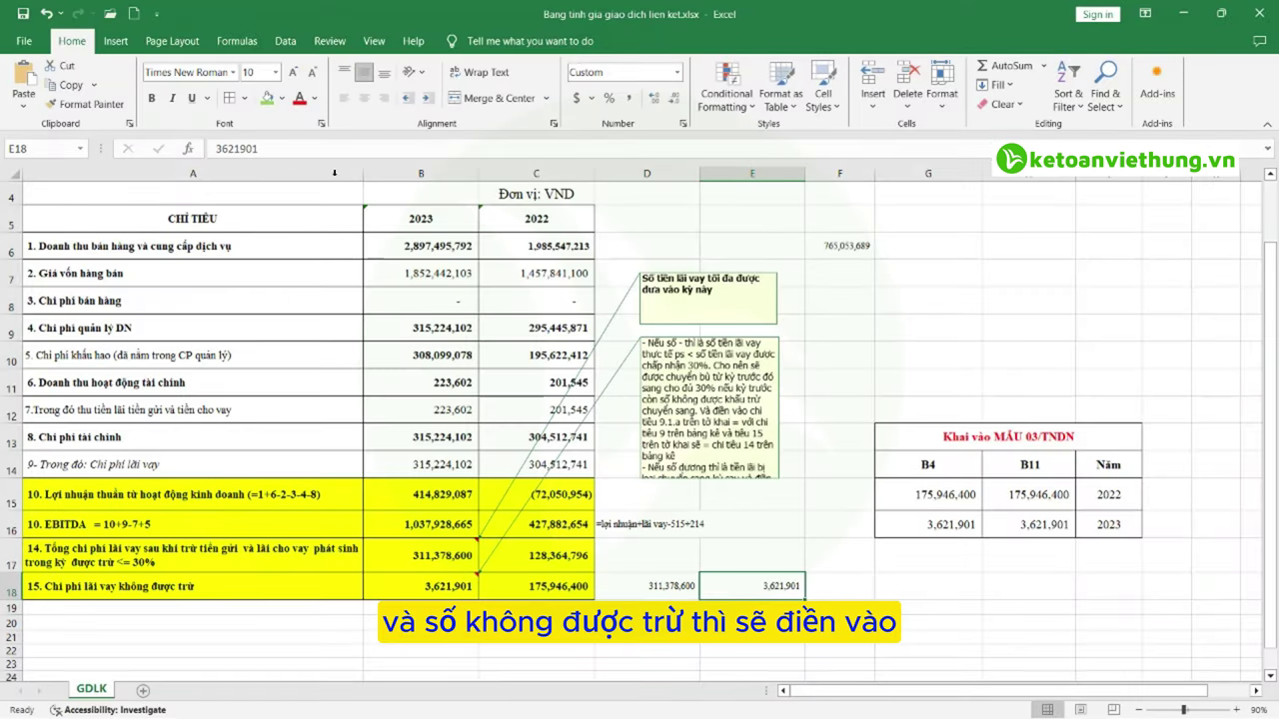
key("ctrl+c")
key("alt+Tab")
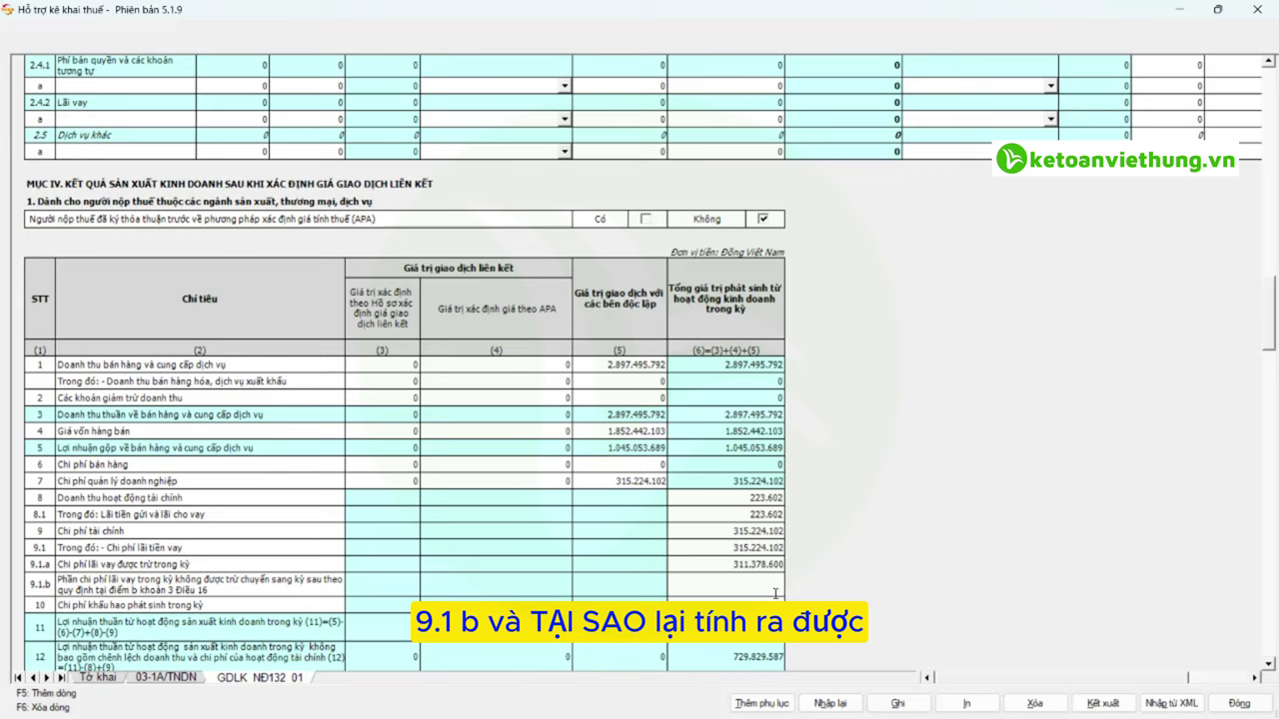
Step: Examine how the Excel sheet derives 2023 net operating profit, EBITDA, the 30% interest cap and the non-deductible interest expense
key("alt+Tab")
left_click(419, 523)
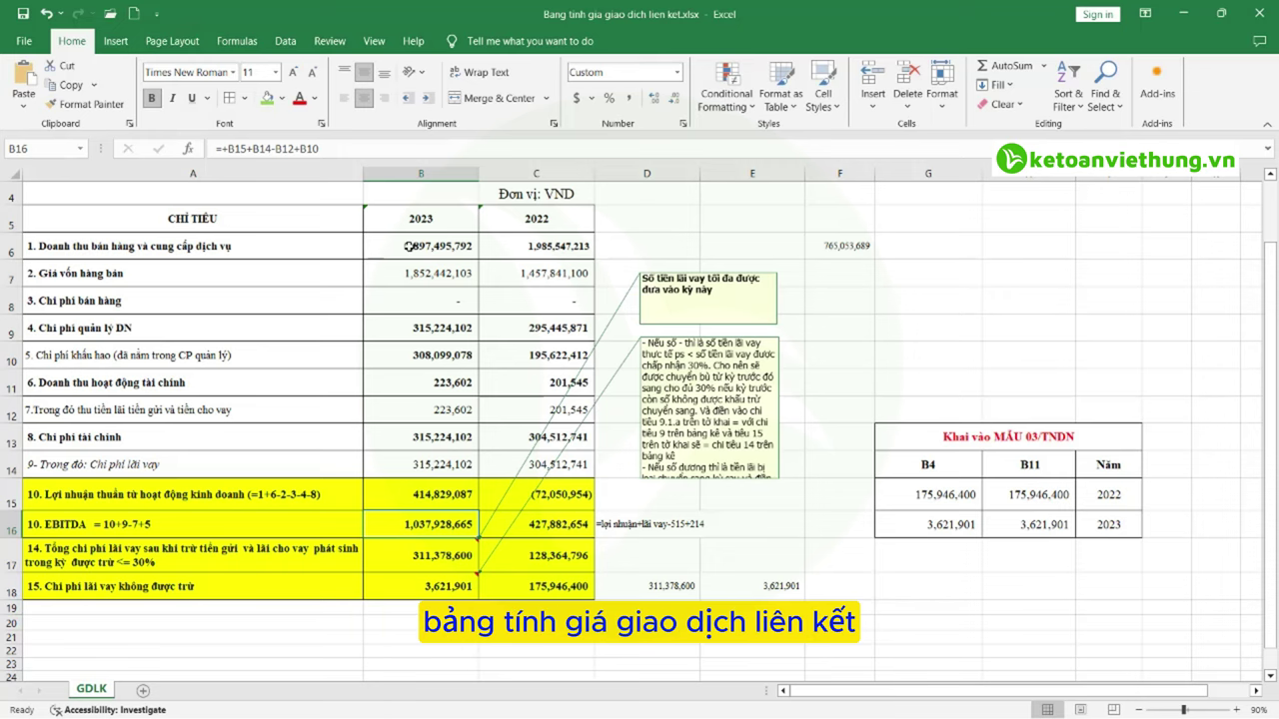
left_click(422, 414)
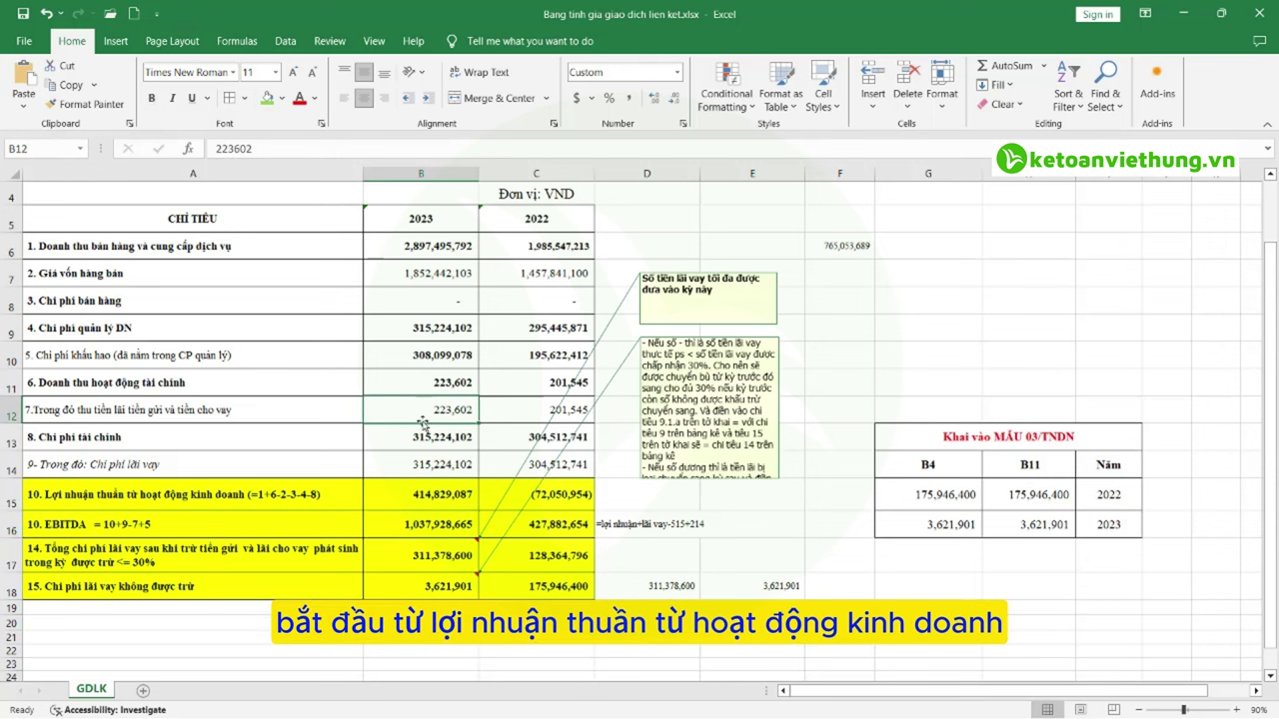
left_click(436, 491)
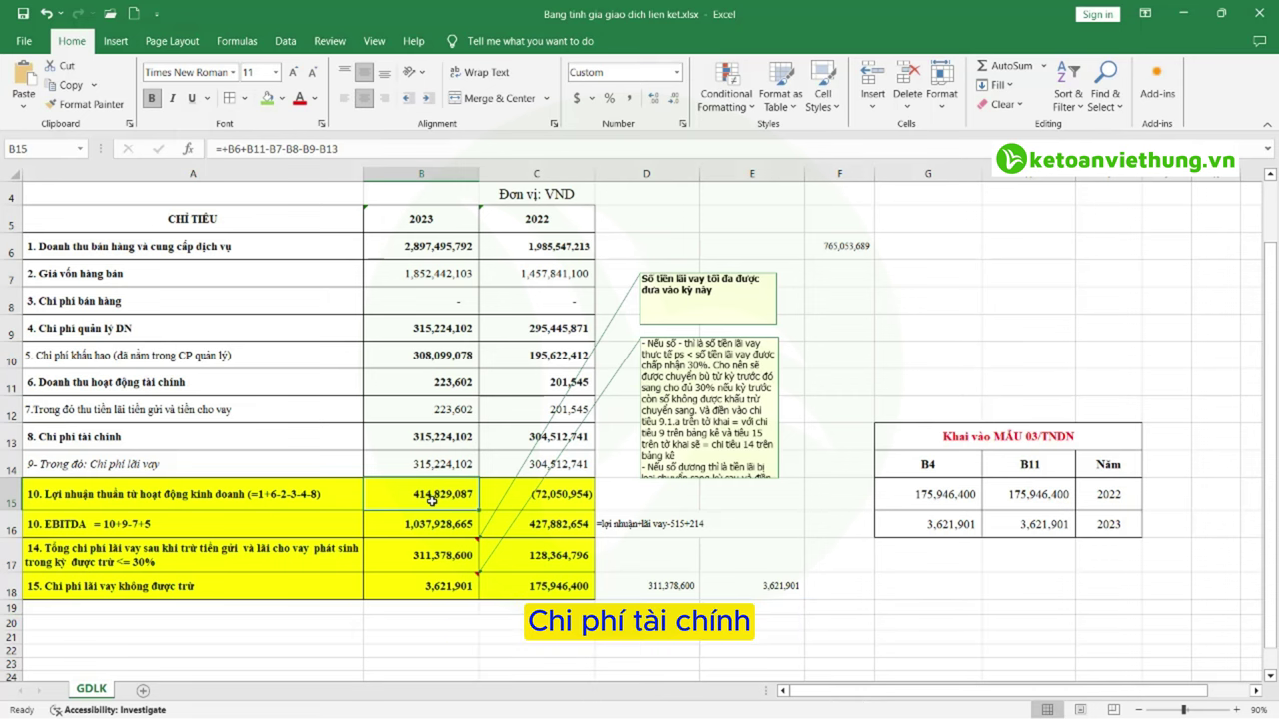
left_click(417, 519)
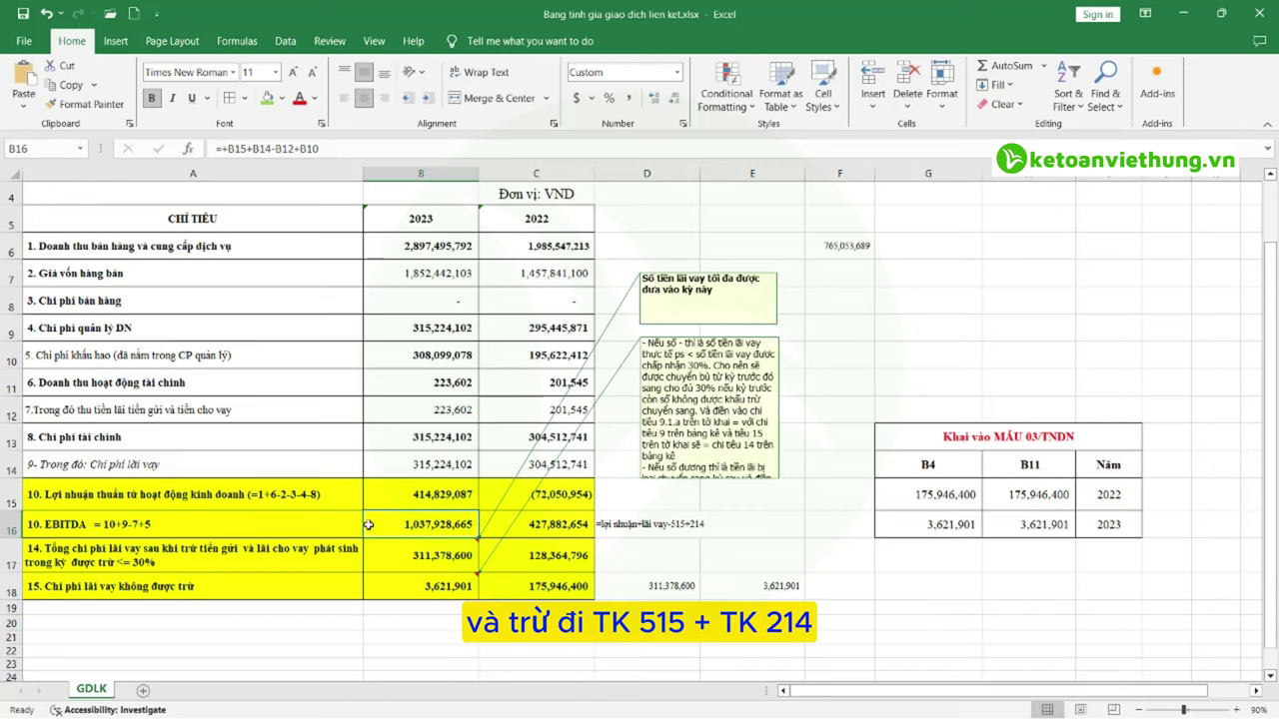
left_click(405, 562)
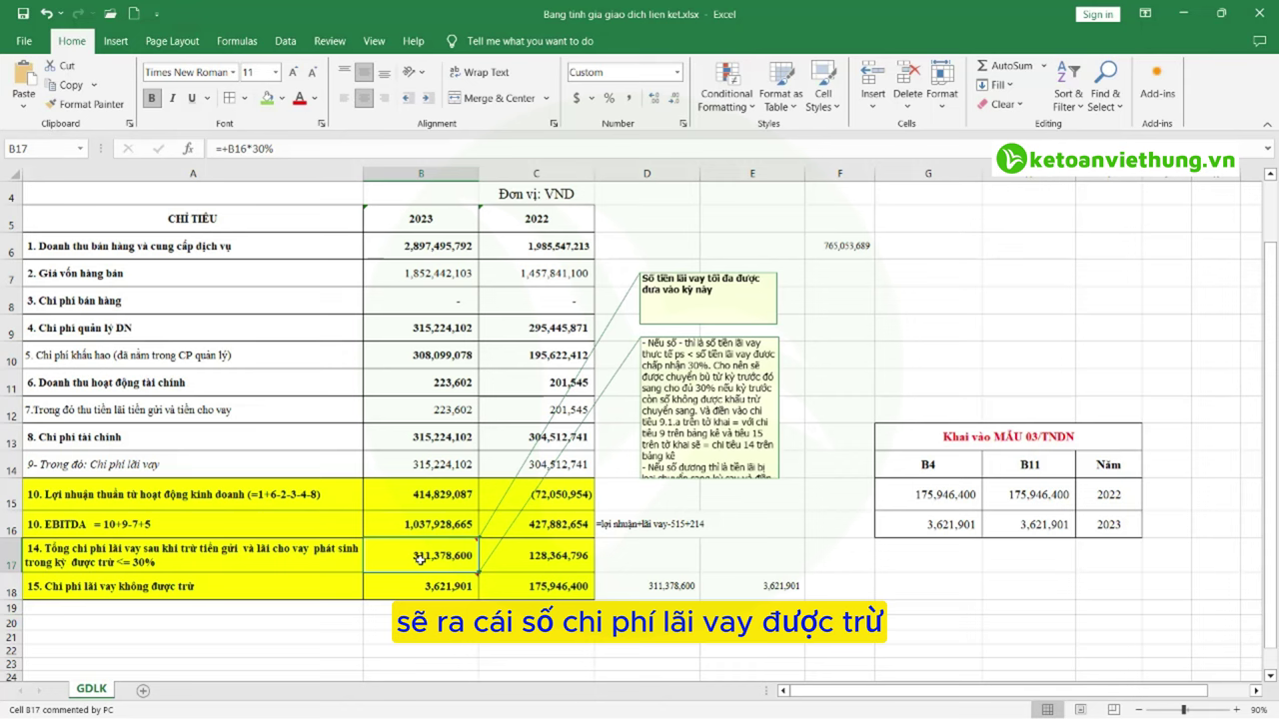
left_click(438, 587)
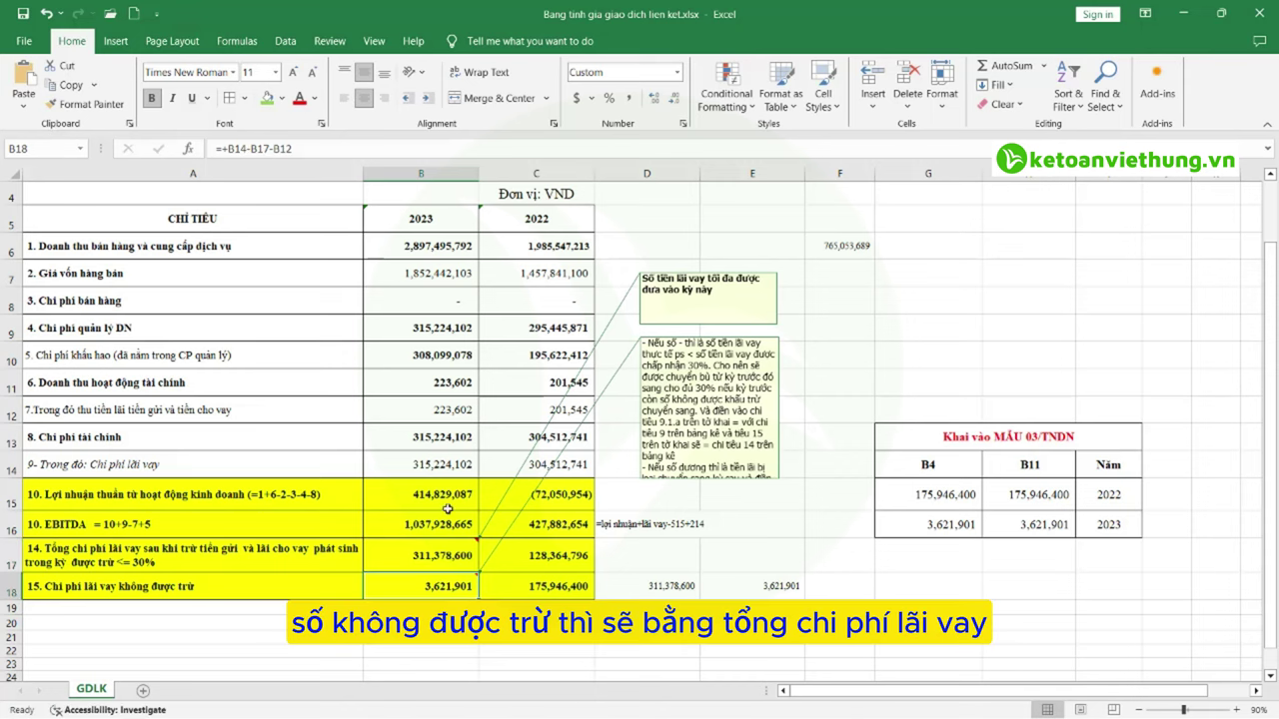
left_click(432, 437)
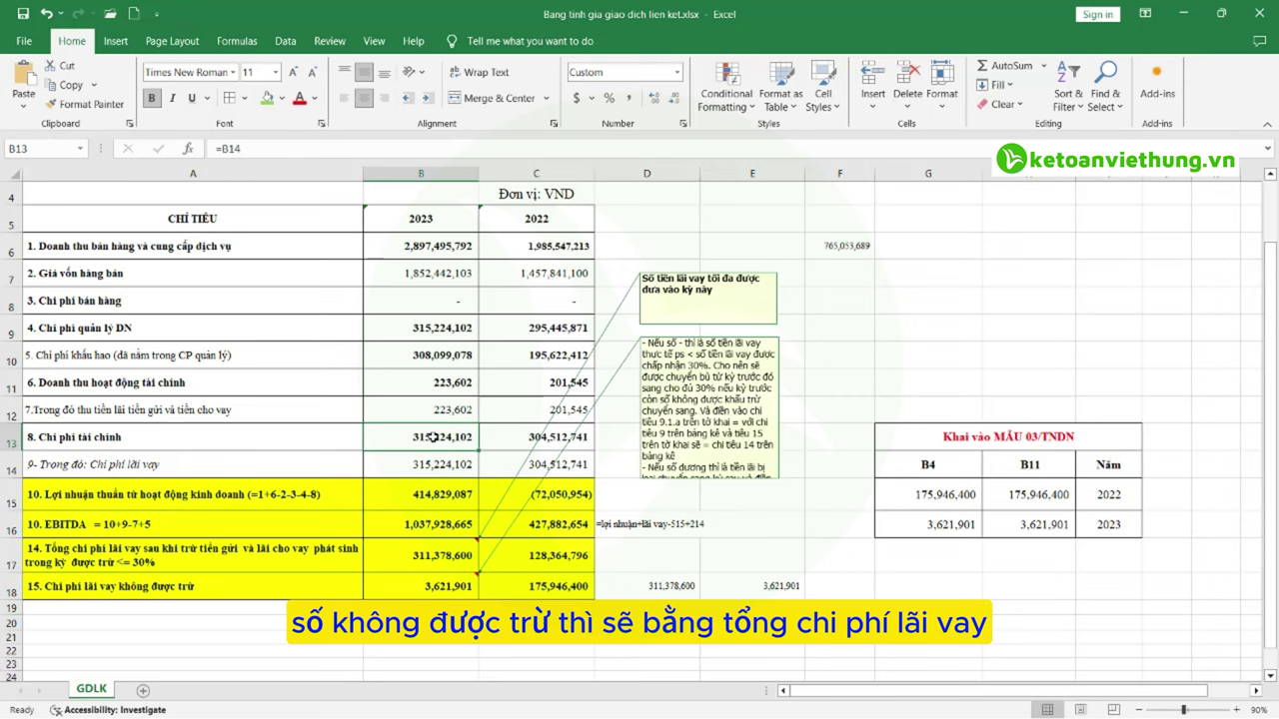
left_click(419, 556)
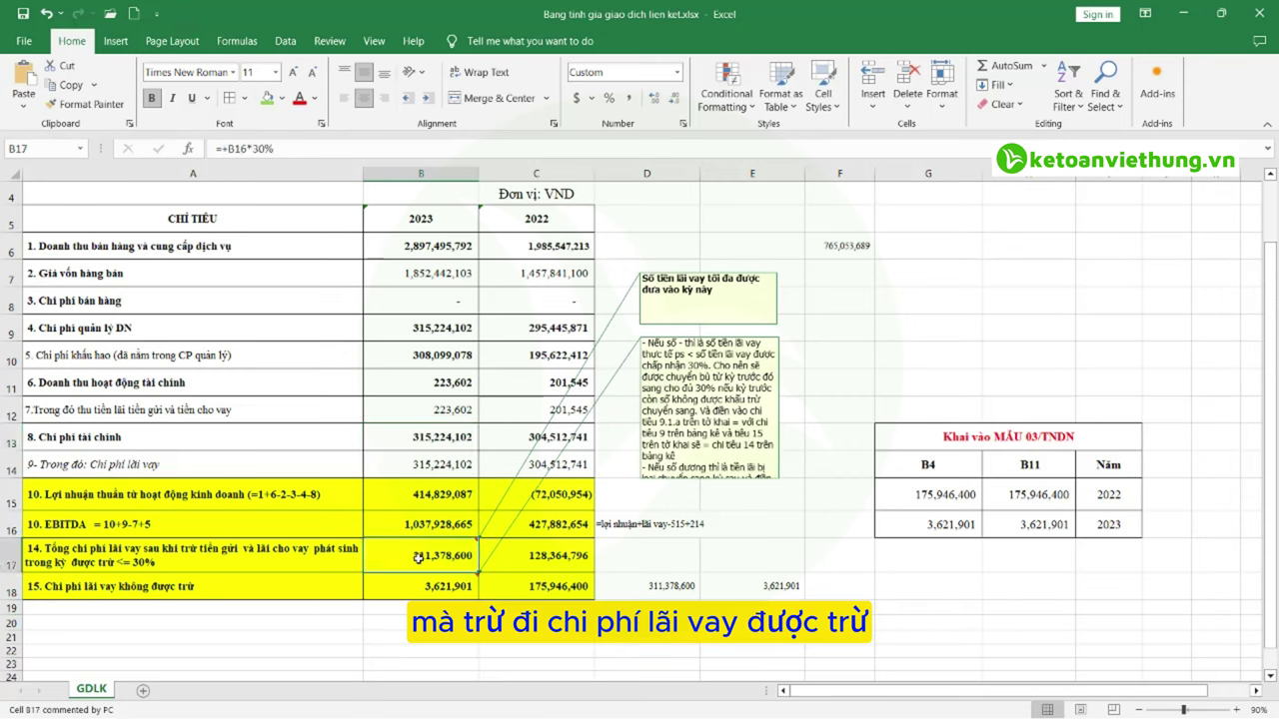
left_click(436, 583)
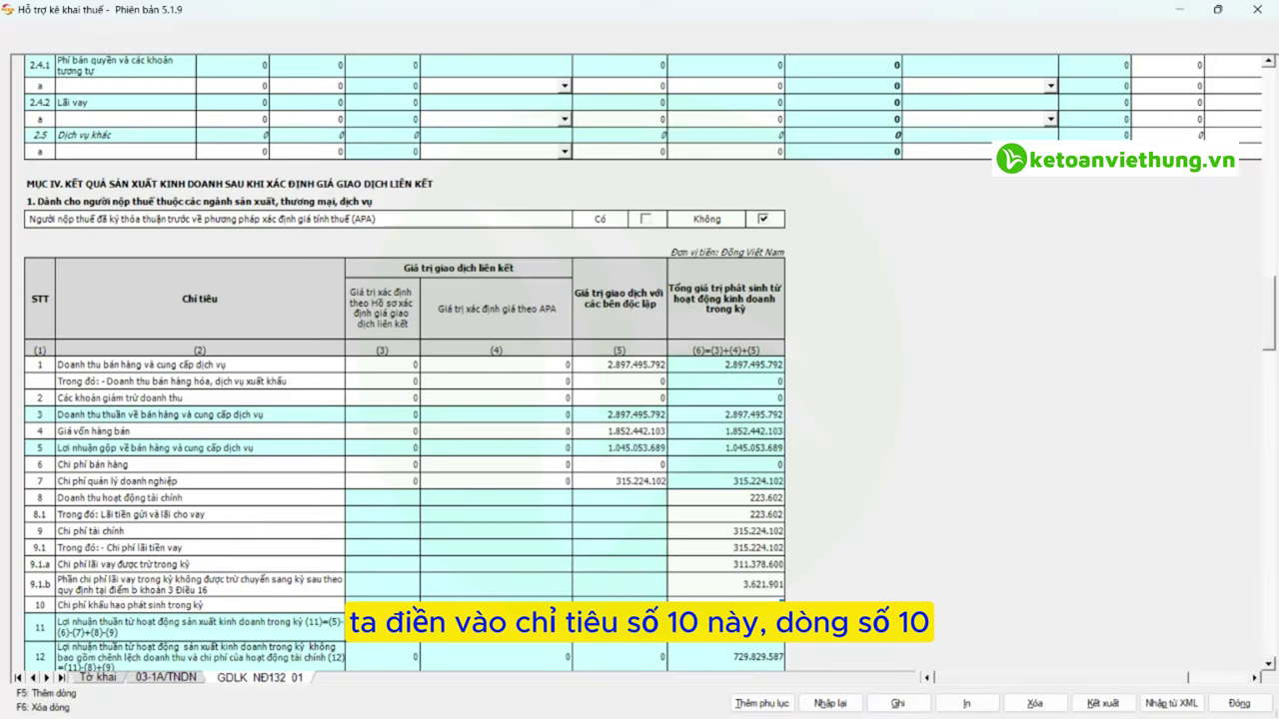
Step: Enter the 2023 depreciation expense from the Excel sheet, 308.099.078, in row 10, column (6) of Section IV
left_click(745, 563)
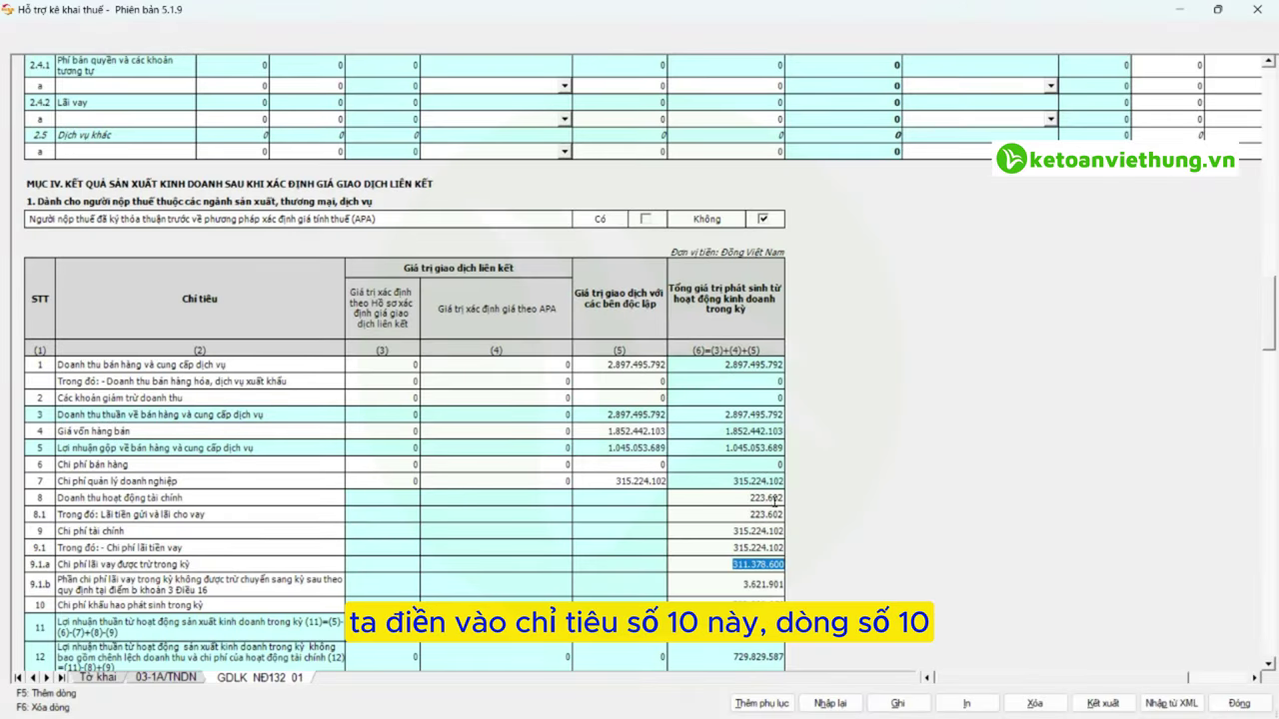
scroll(751, 504, "down", 3)
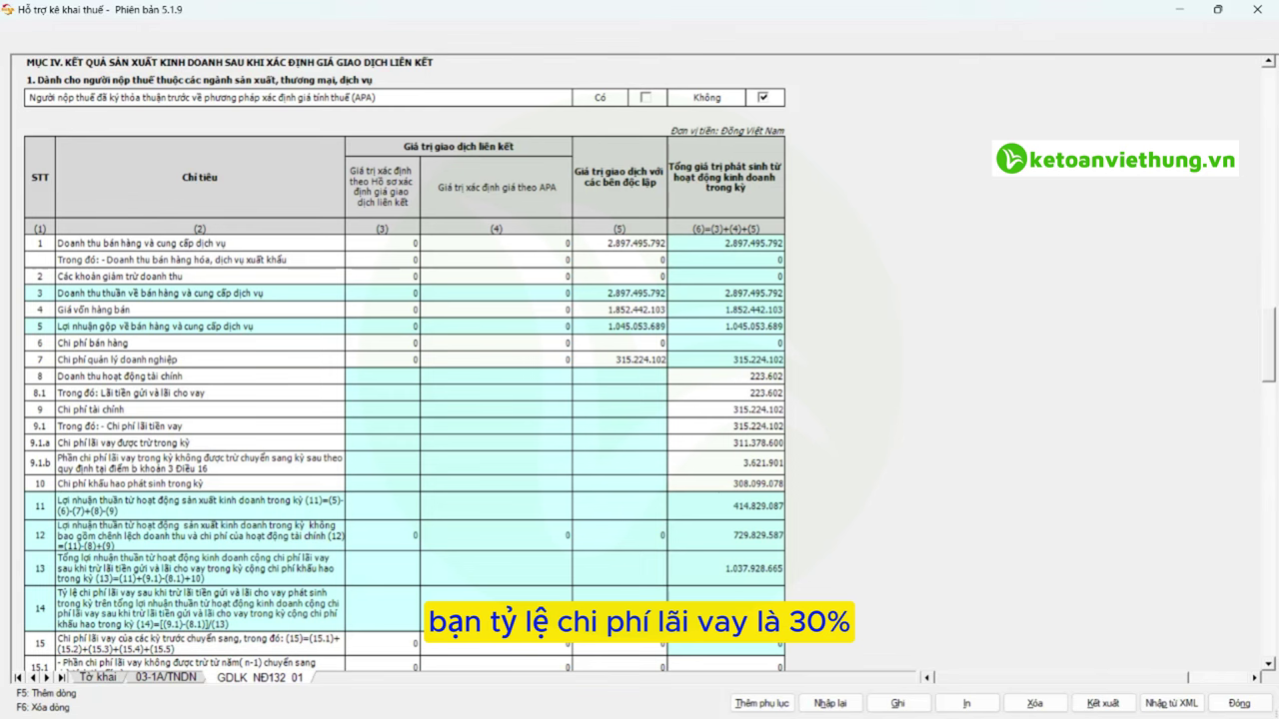
Step: Review the 2023 deductible interest formula and the non-deductible interest value in cell E18 of the Excel sheet
key("alt+Tab")
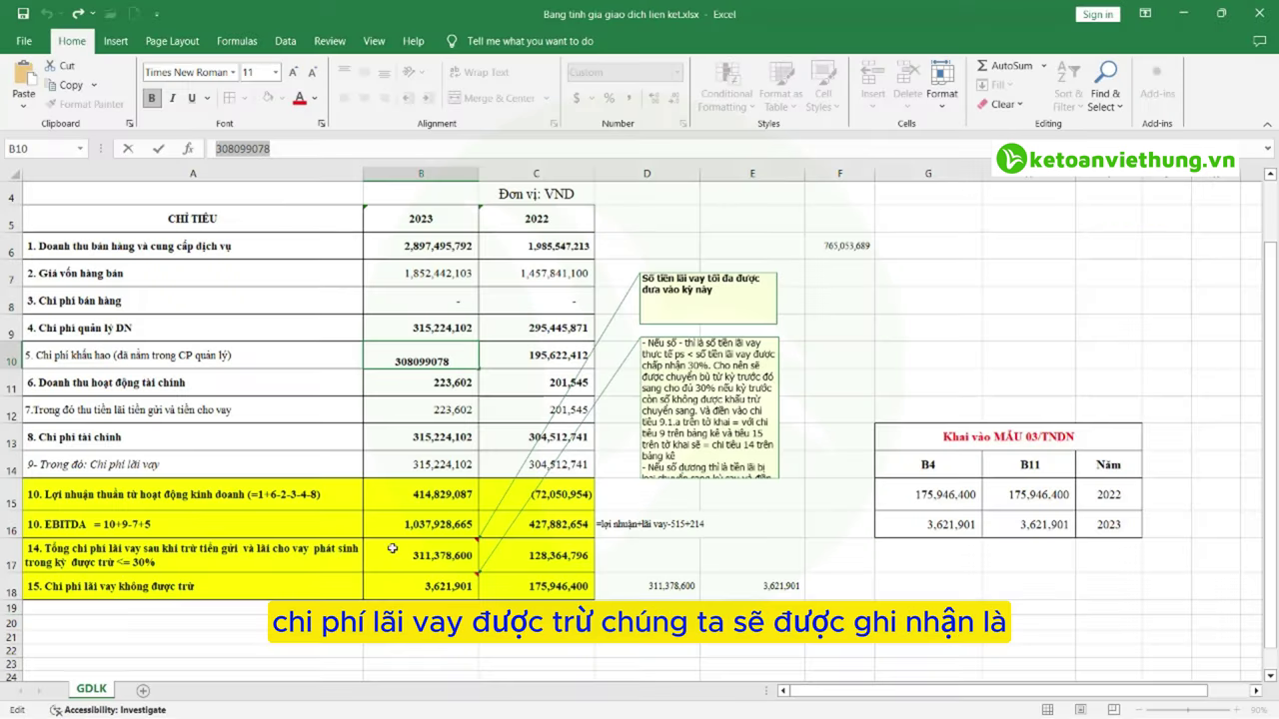
left_click(393, 549)
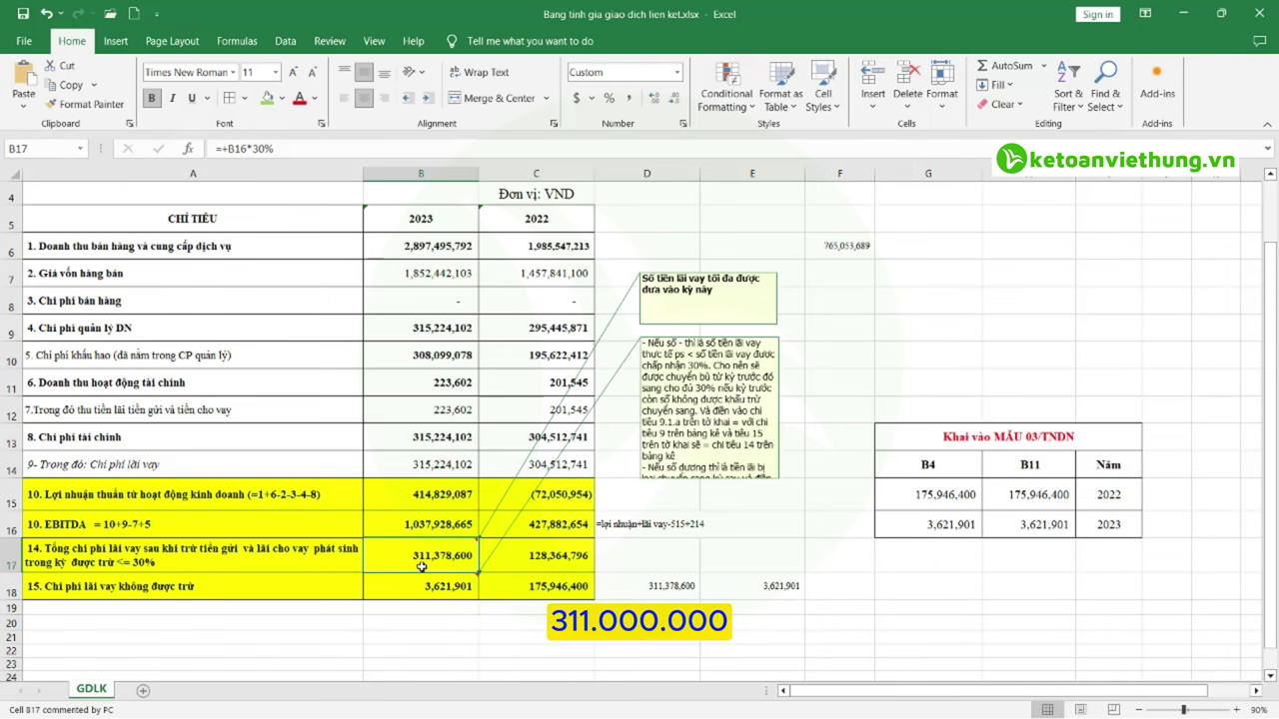
key("Down")
key("Right")
key("Right")
key("Right")
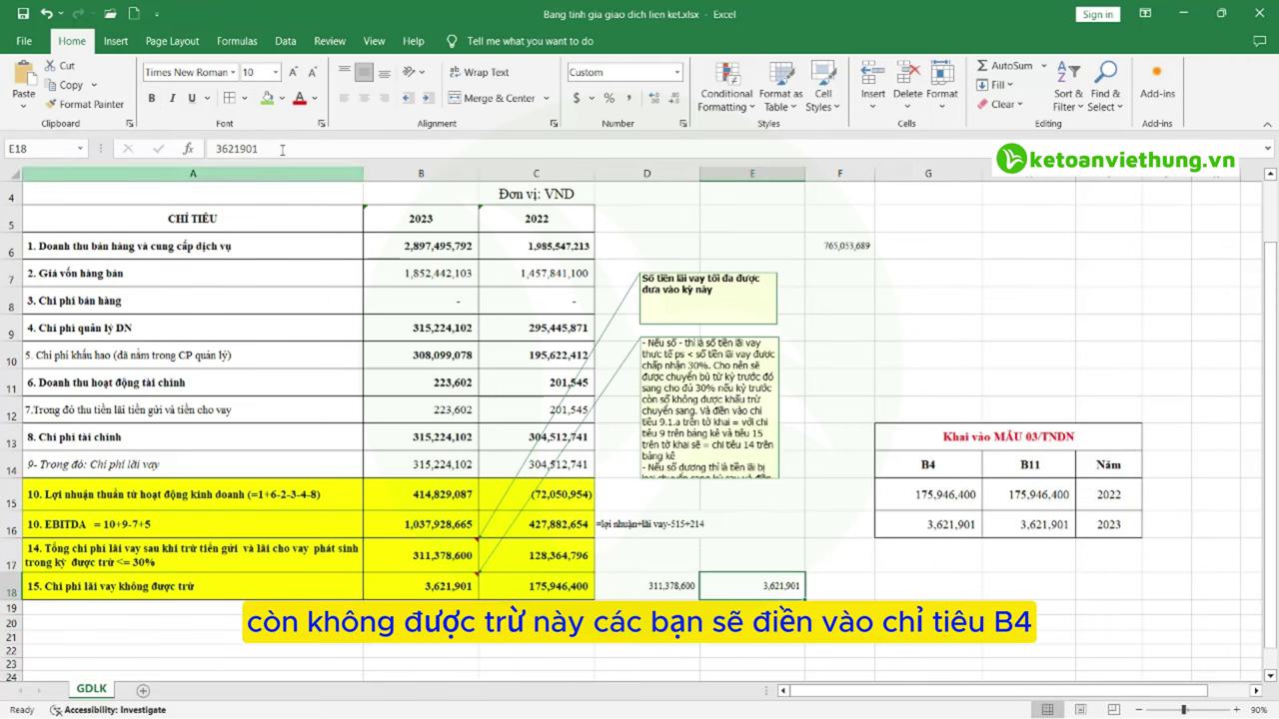
double_click(283, 150)
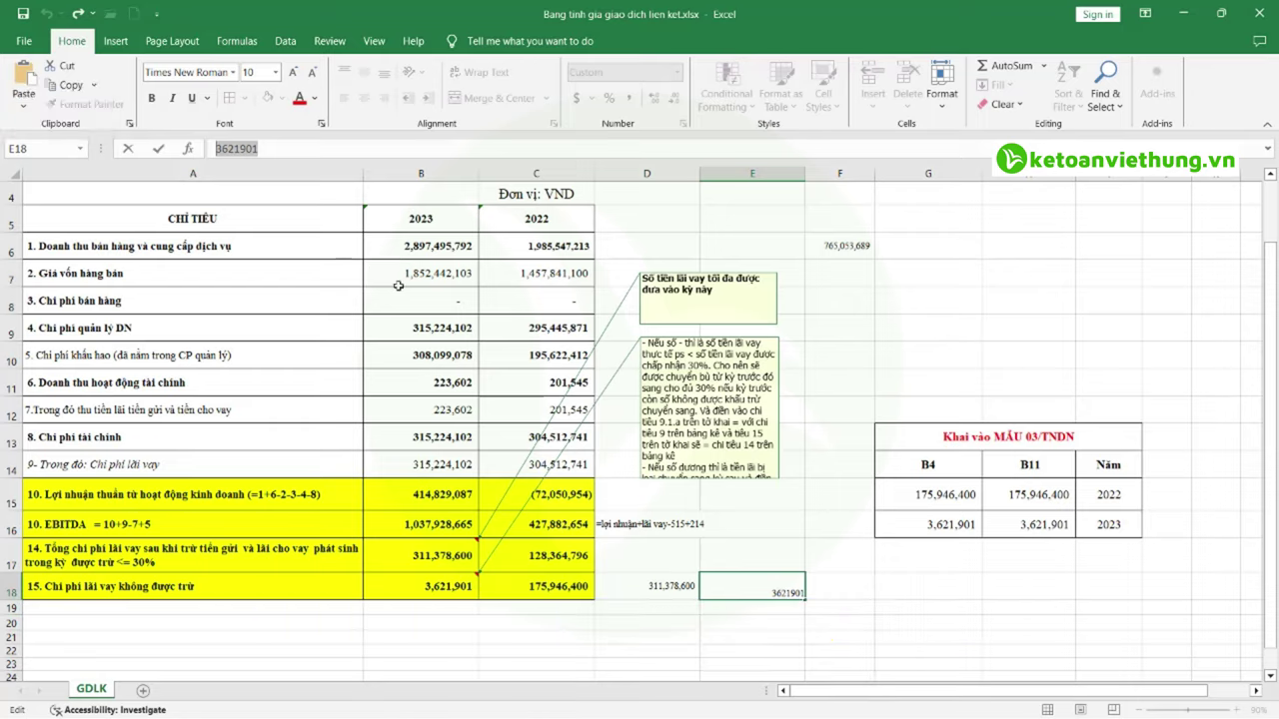
Step: Check other expenses [20] in appendix 03-1A and the non-deductible interest in Excel against item B4 of the main return
key("alt+Tab")
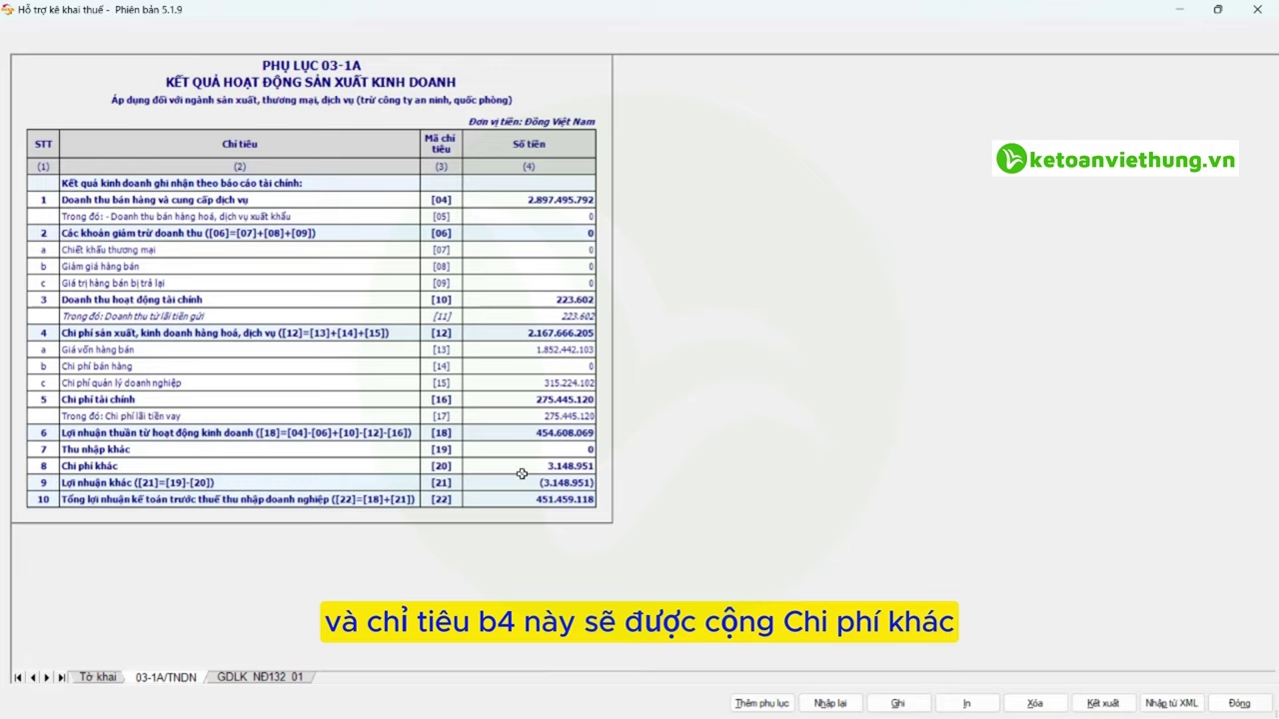
left_click(550, 465)
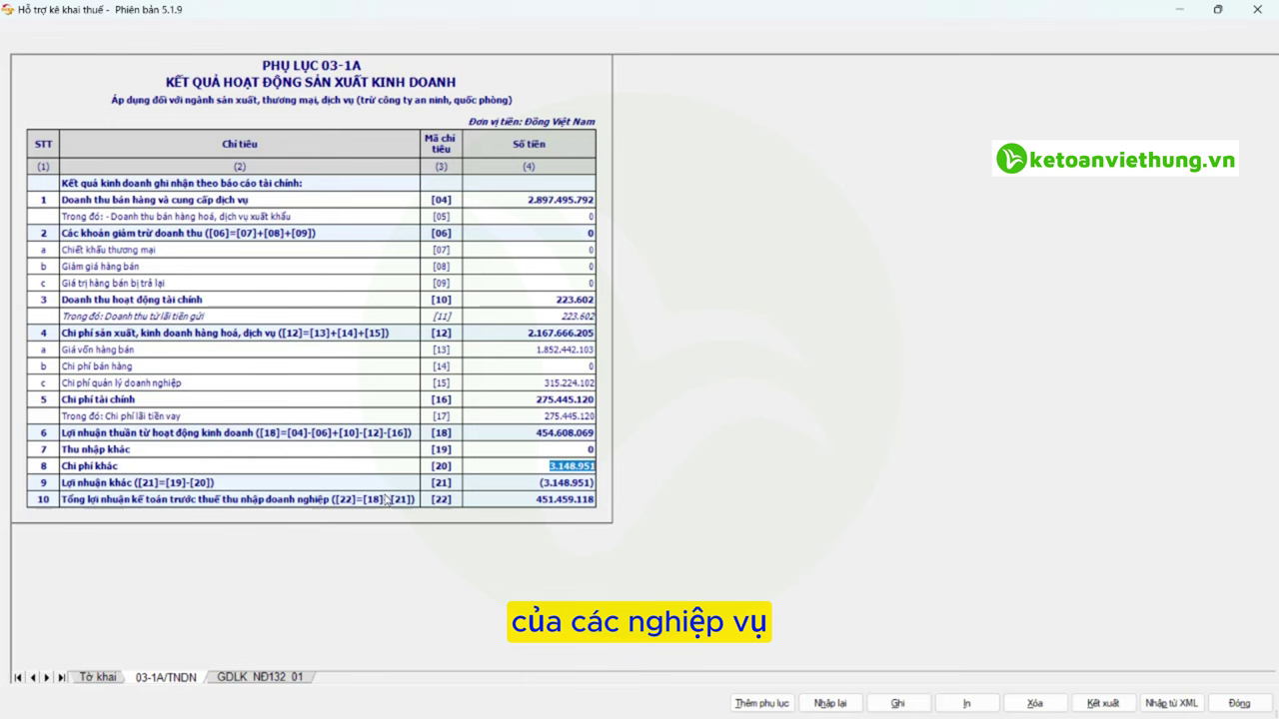
left_click(97, 680)
key("alt+Tab")
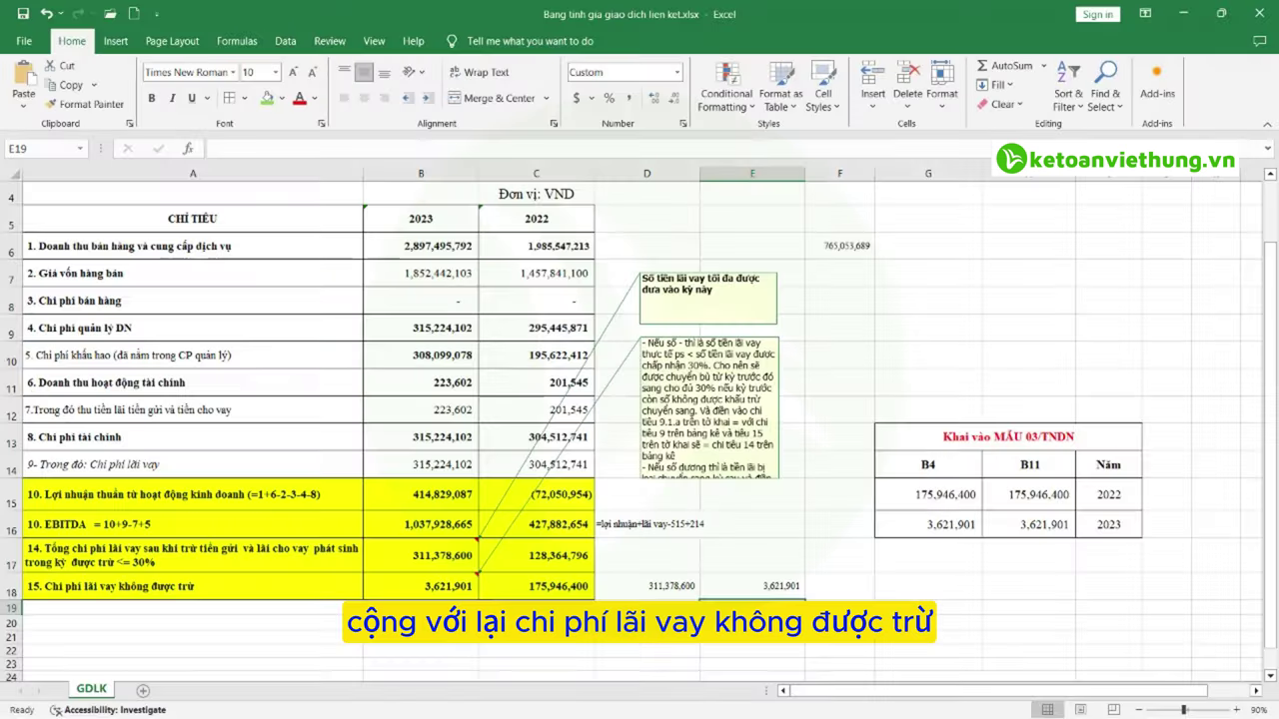
key("alt+Tab")
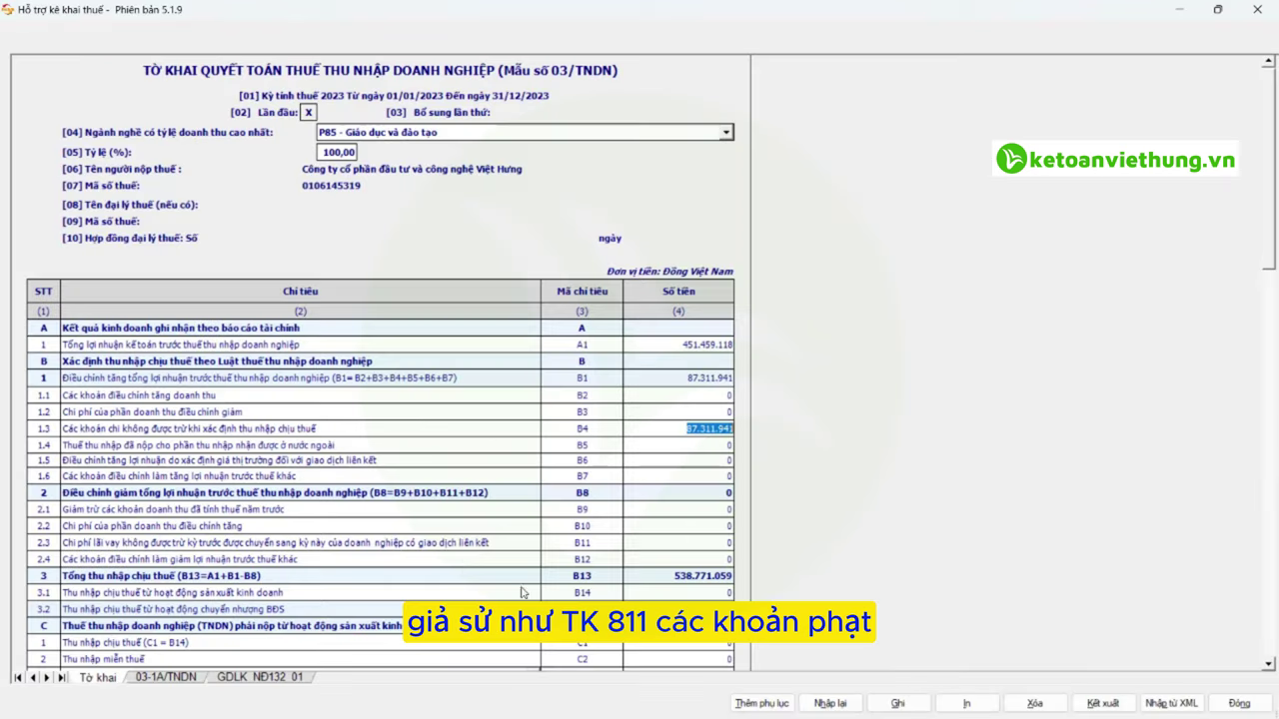
left_click(176, 680)
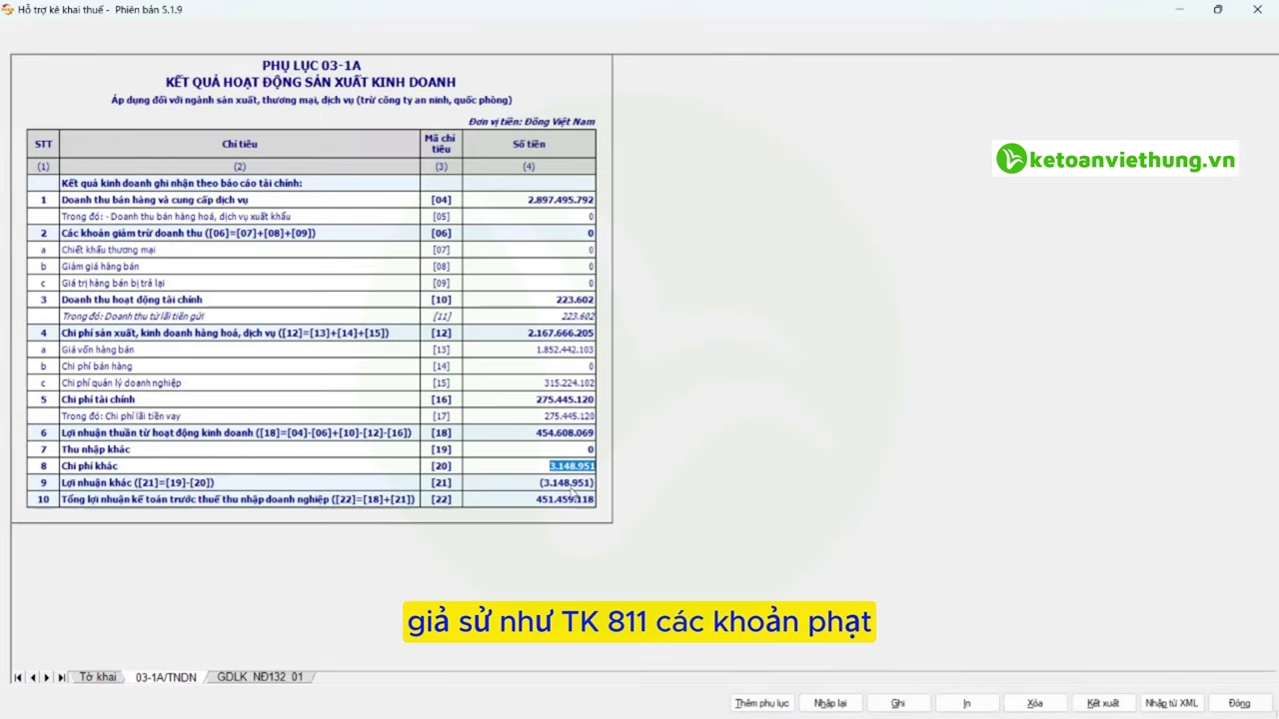
Step: In the Excel sheet, enter 3.148.951 in E19, add E18 and E19 in E20, and convert that sum to a plain value
key("alt+Tab")
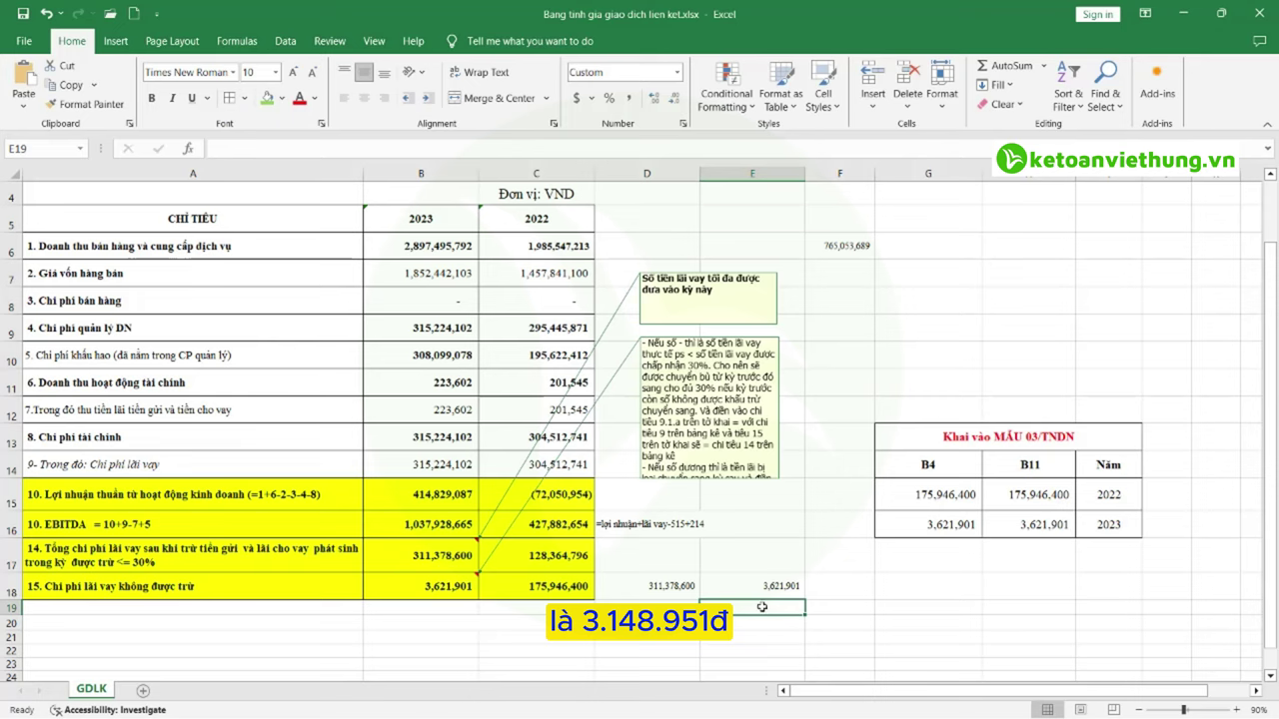
type("3.148.951")
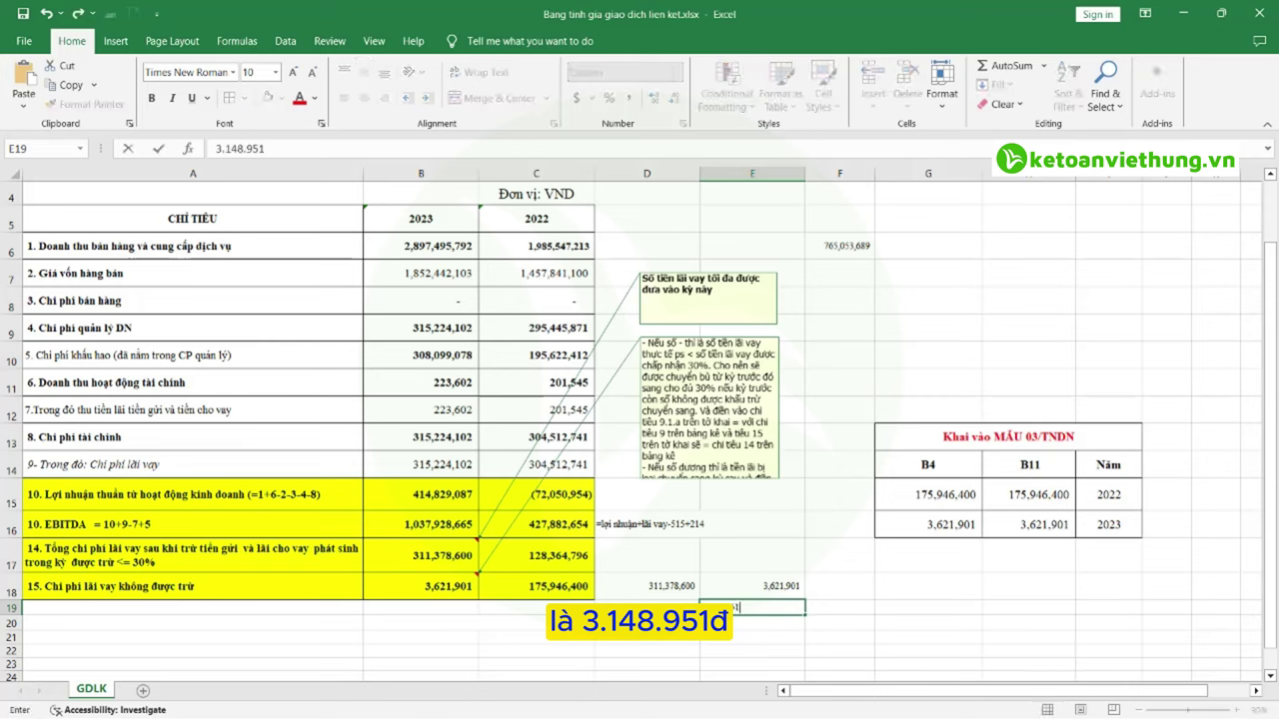
key("Return")
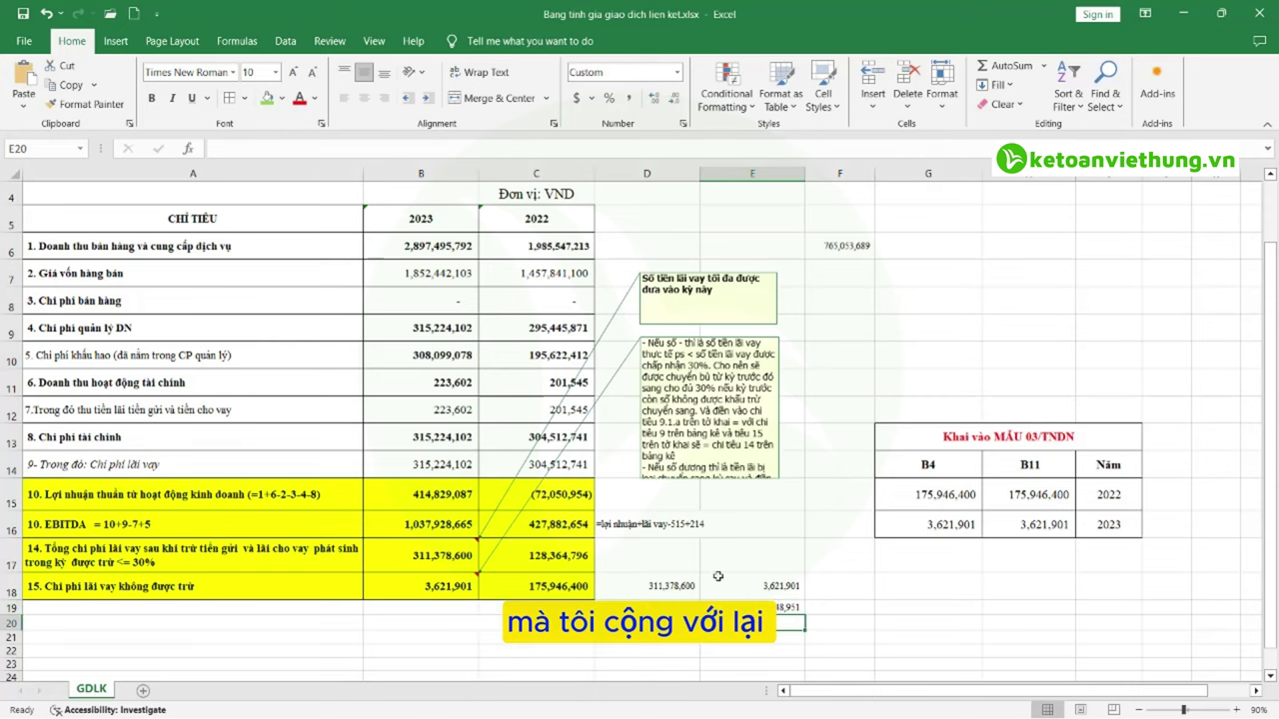
type("=")
left_click(752, 587)
type("+")
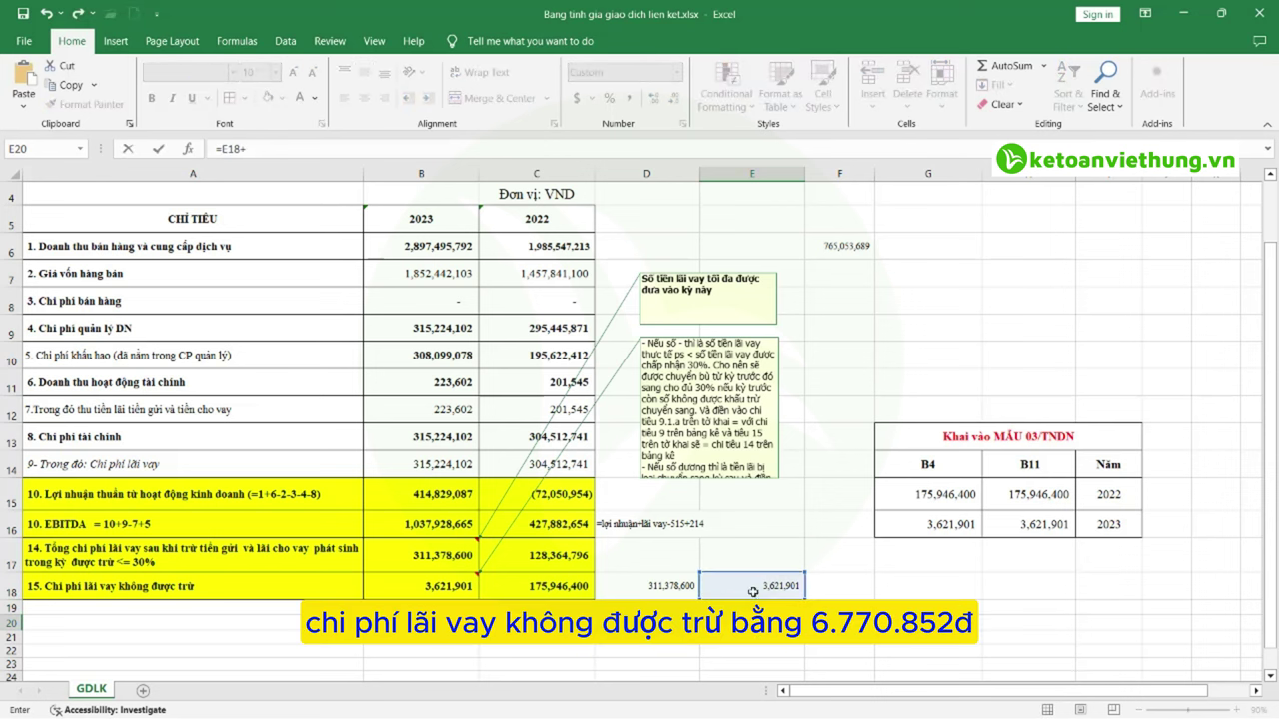
key("Return")
key("Return")
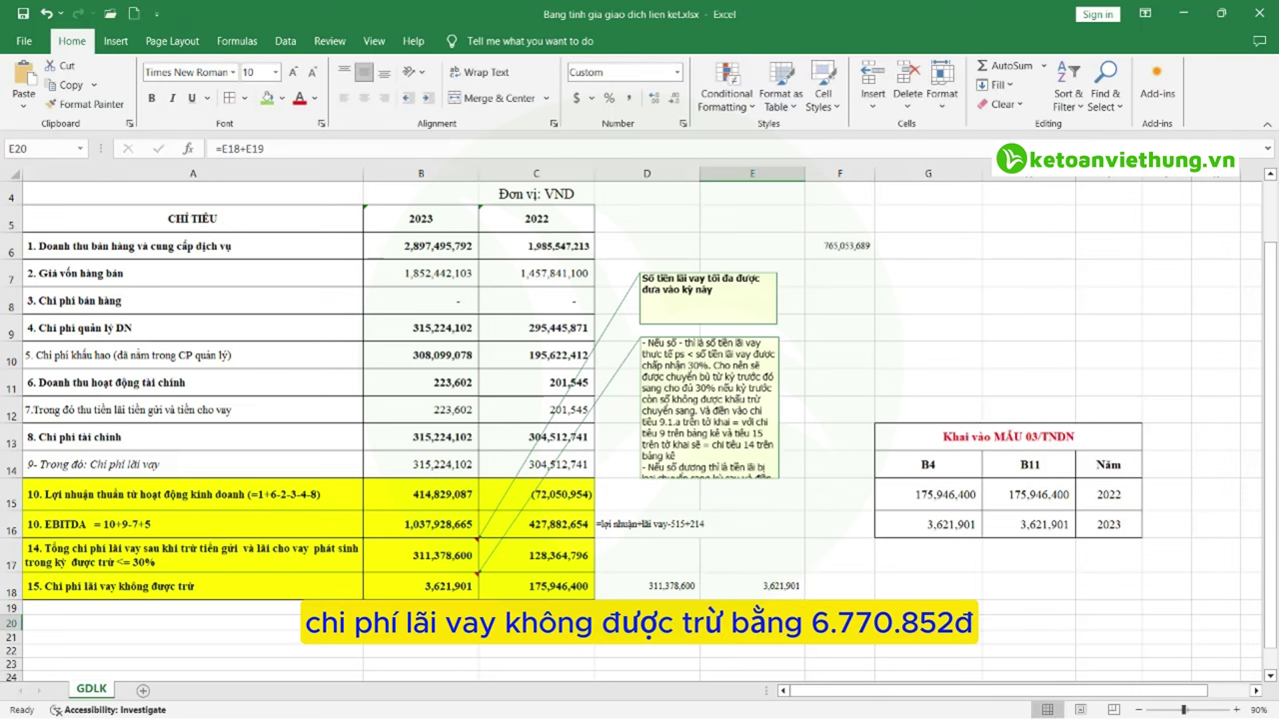
right_click(751, 622)
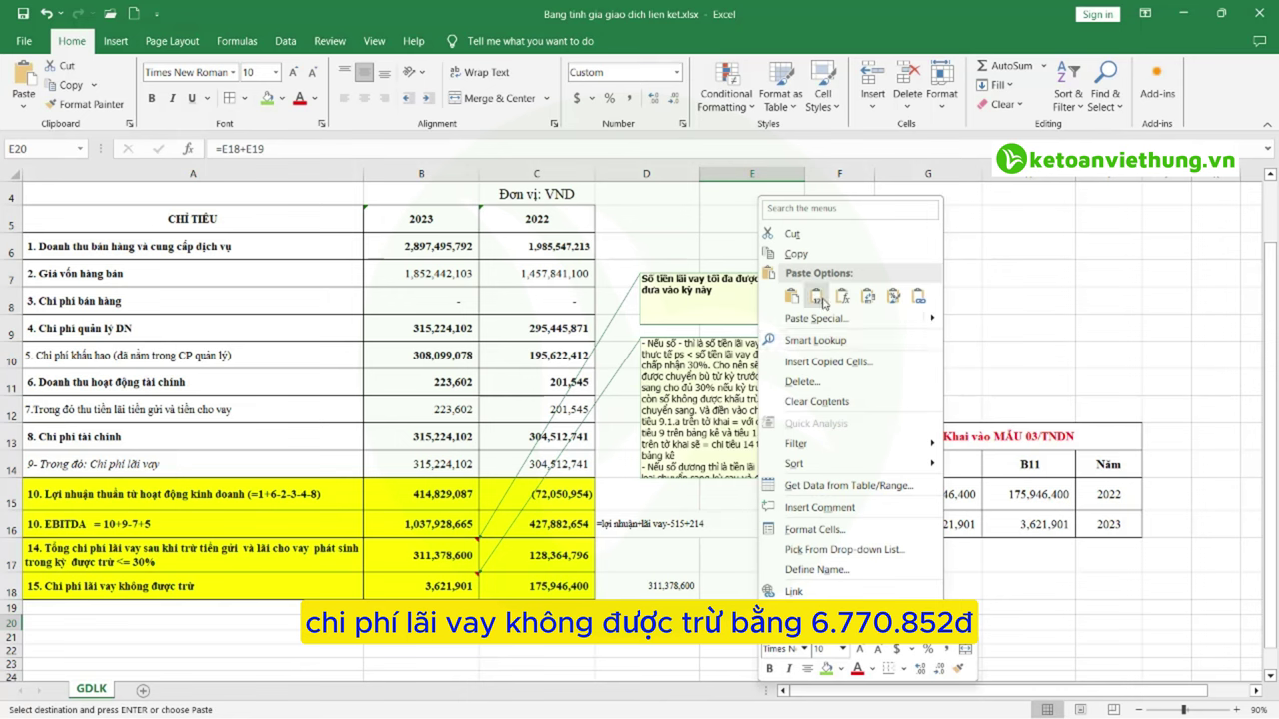
left_click(816, 297)
Step: Carry the E20 total over to the tax return, entering 6.770.852 as non-deductible expenses in item B4
left_click_drag(262, 147, 40, 155)
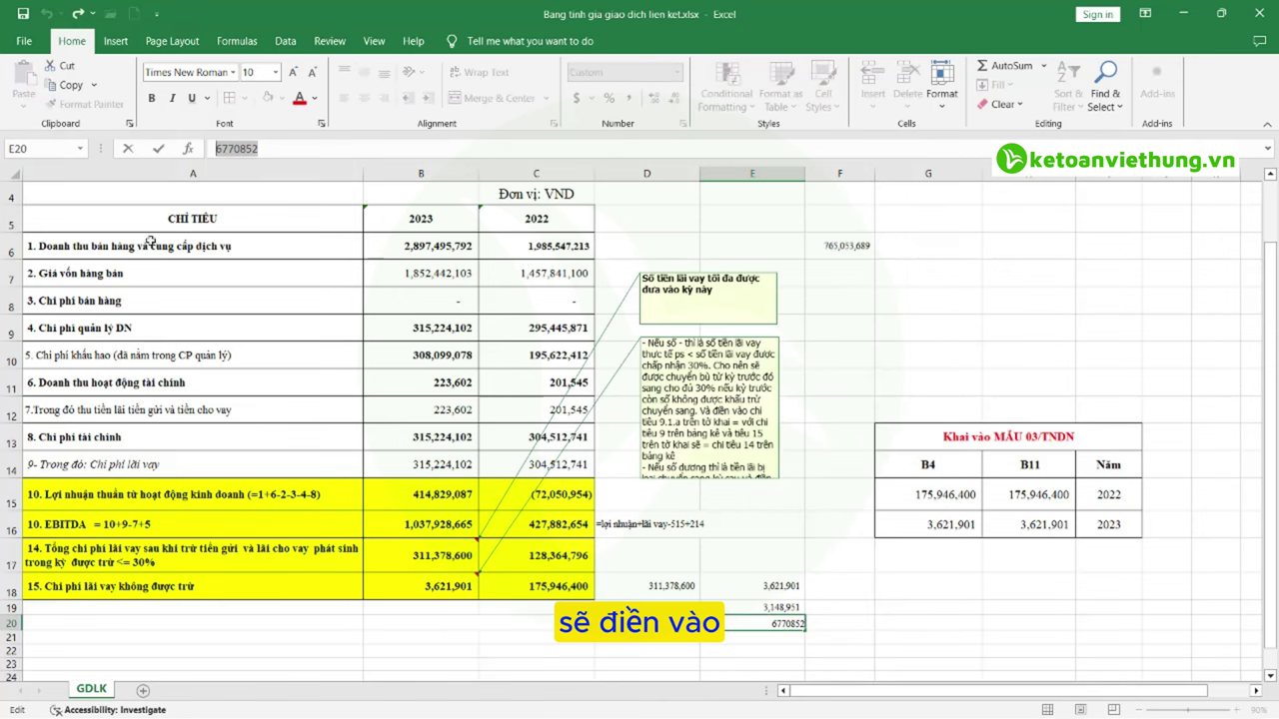
key("Tab")
key("alt")
key("alt+Tab")
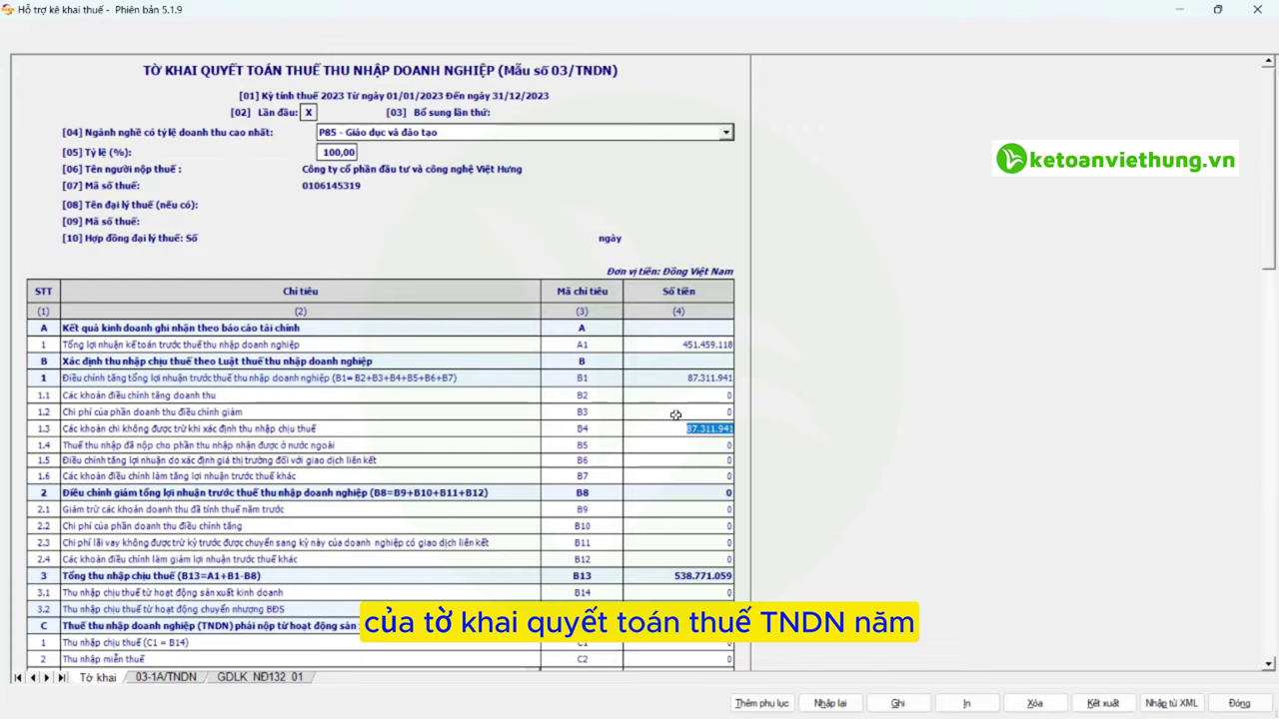
type("6.770.852")
key("Return")
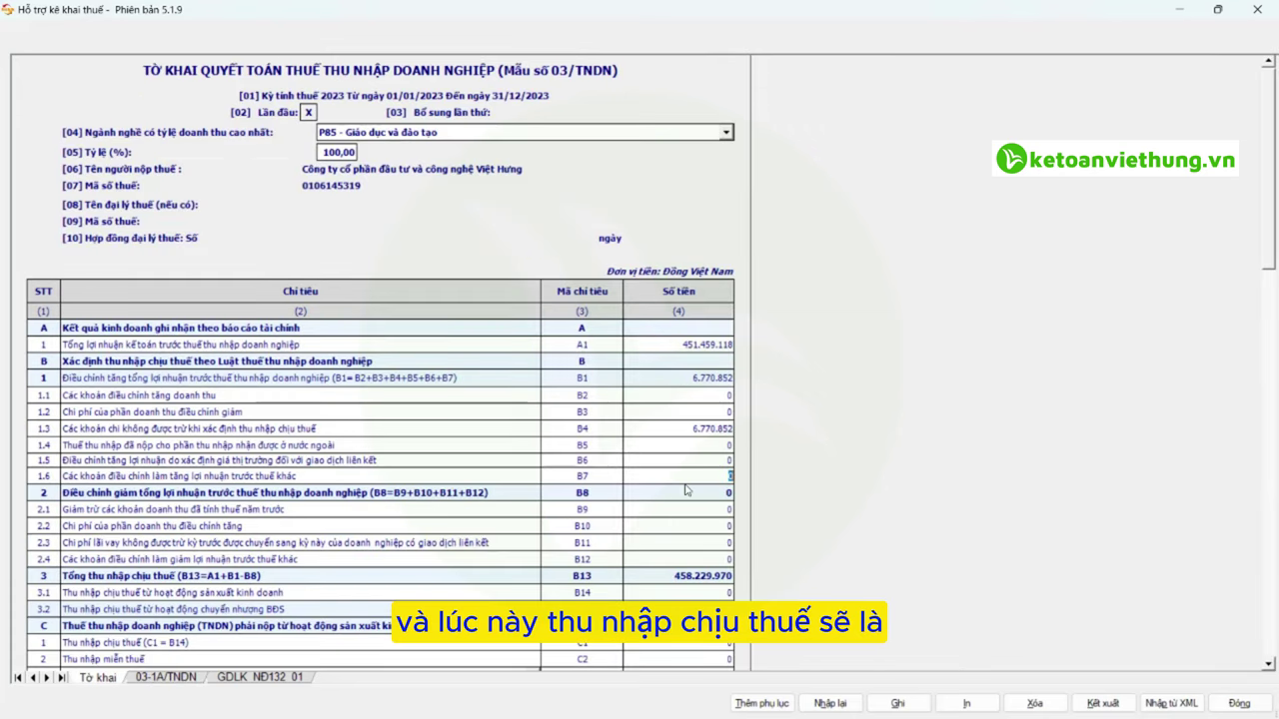
Step: Enter 458.229.970 as taxable income from production and business activities in item B14
scroll(710, 525, "down", 2)
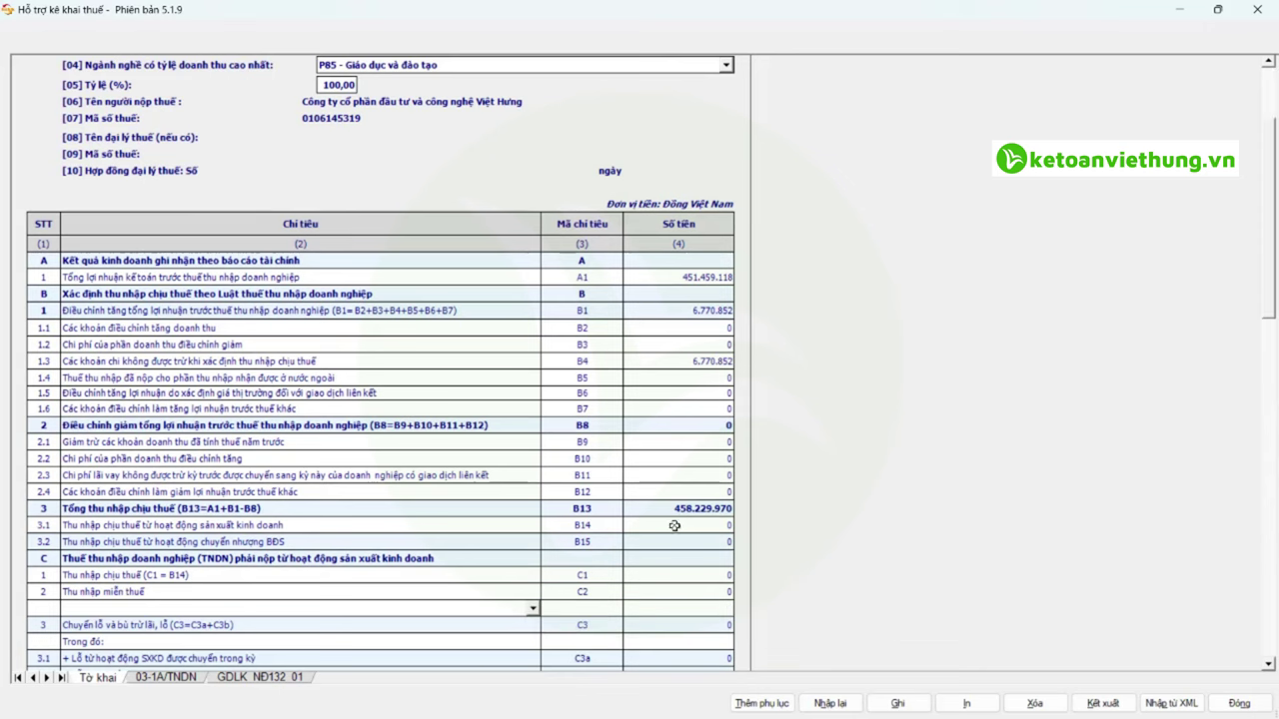
left_click(671, 523)
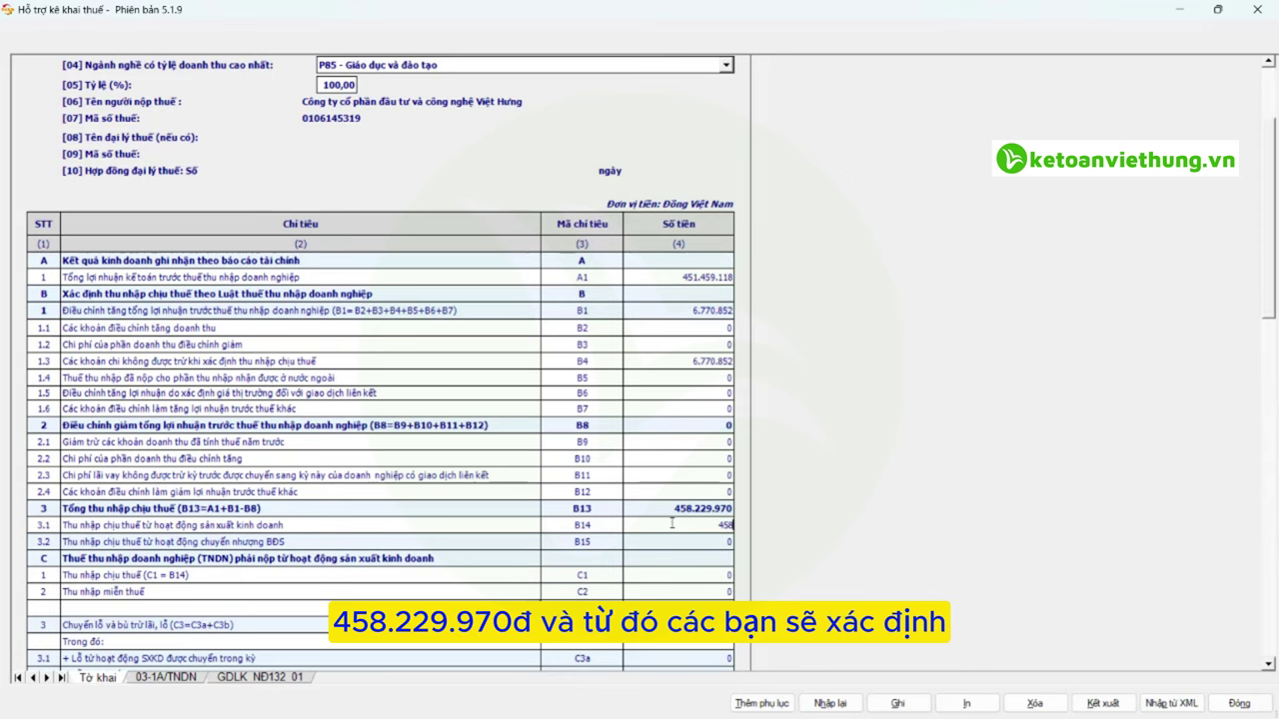
type("45.822.9")
type("97")
left_click(438, 607)
Step: Copy the taxable income in C1, 458.229.970, into item C7 for income taxed at the 20% rate
scroll(437, 513, "down", 3)
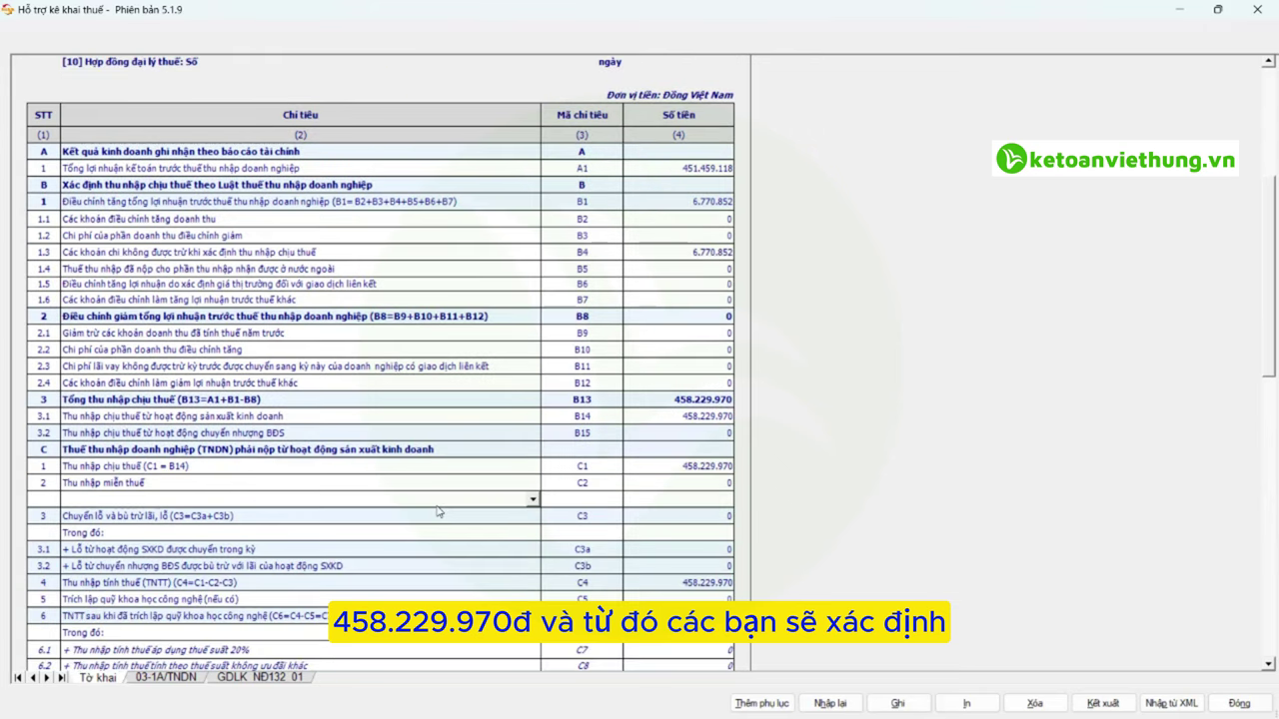
scroll(437, 512, "down", 1)
scroll(704, 572, "down", 1)
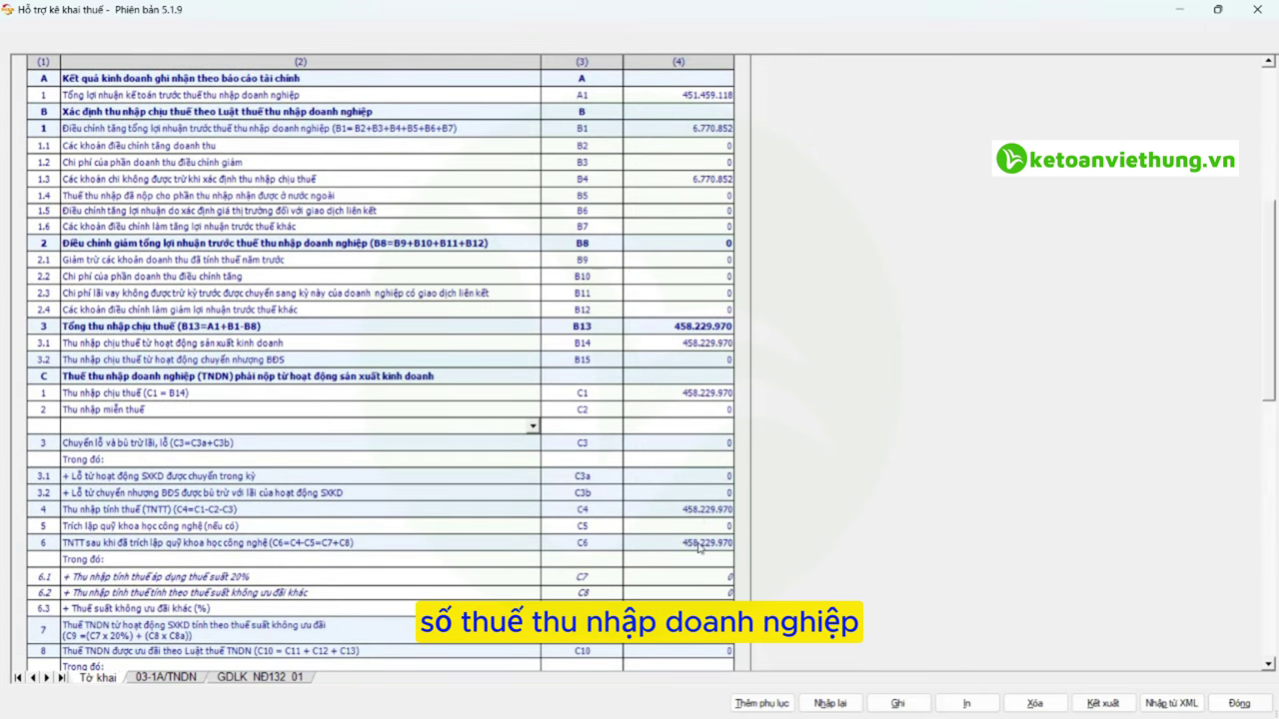
left_click(695, 394)
key("ctrl+c")
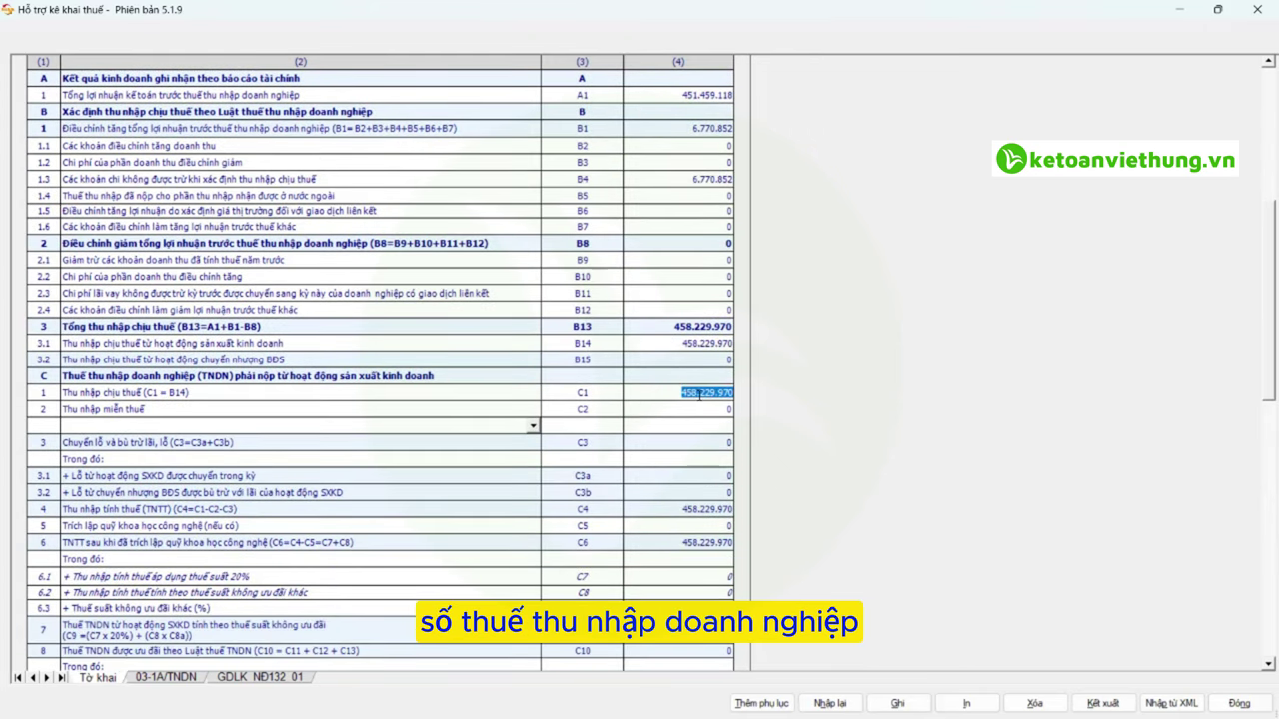
left_click(708, 575)
key("ctrl+v")
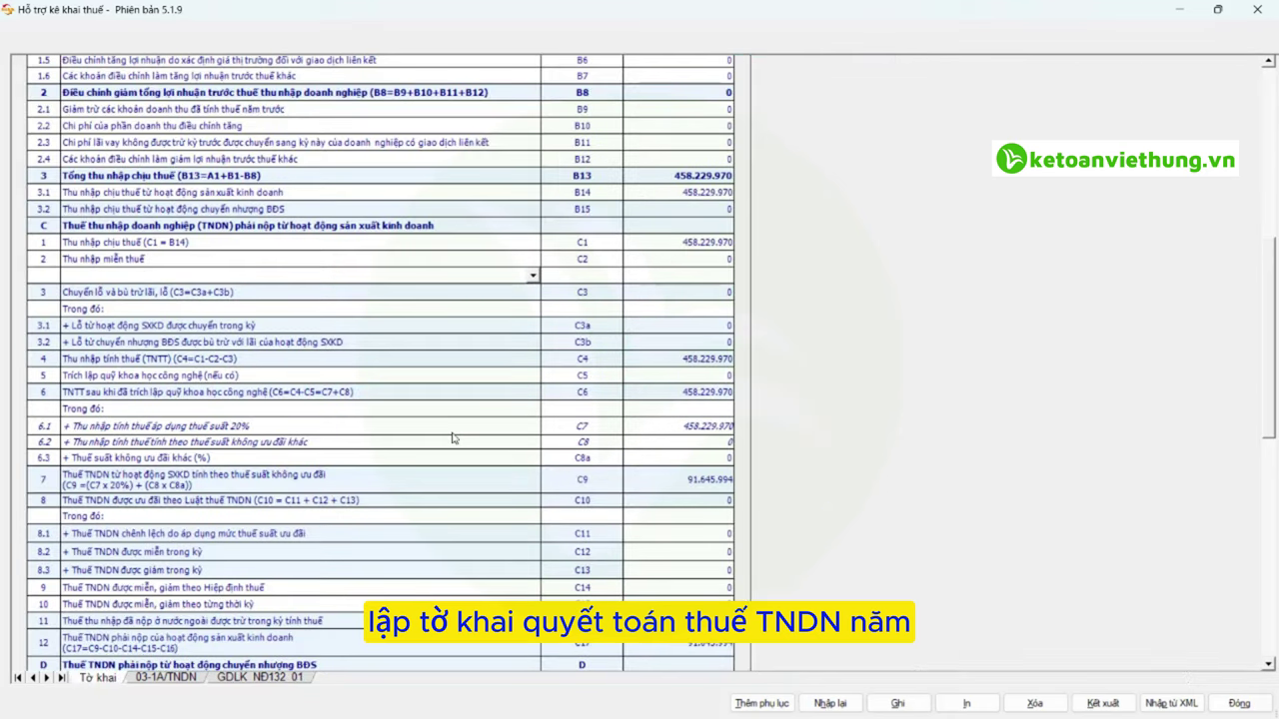
Step: Check the carried-forward non-deductible interest in row 9.1.b of the GDLK appendix against item B11 of the main return
left_click(254, 679)
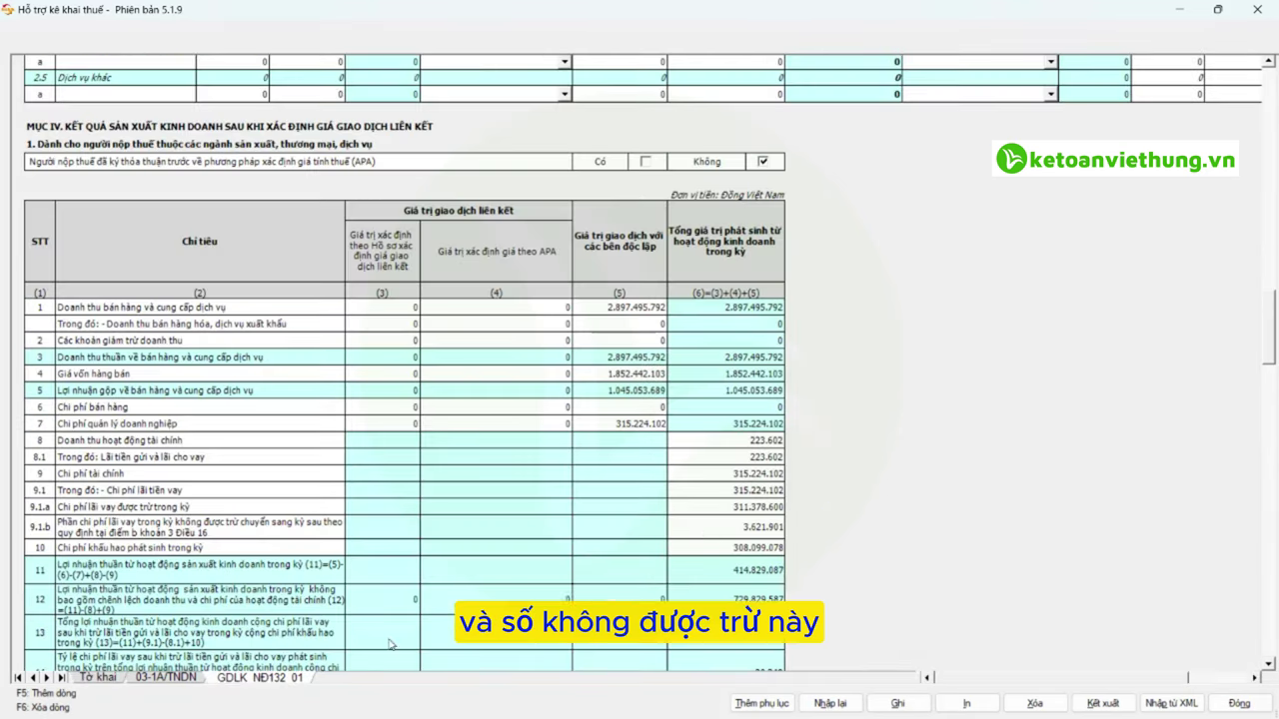
left_click(719, 530)
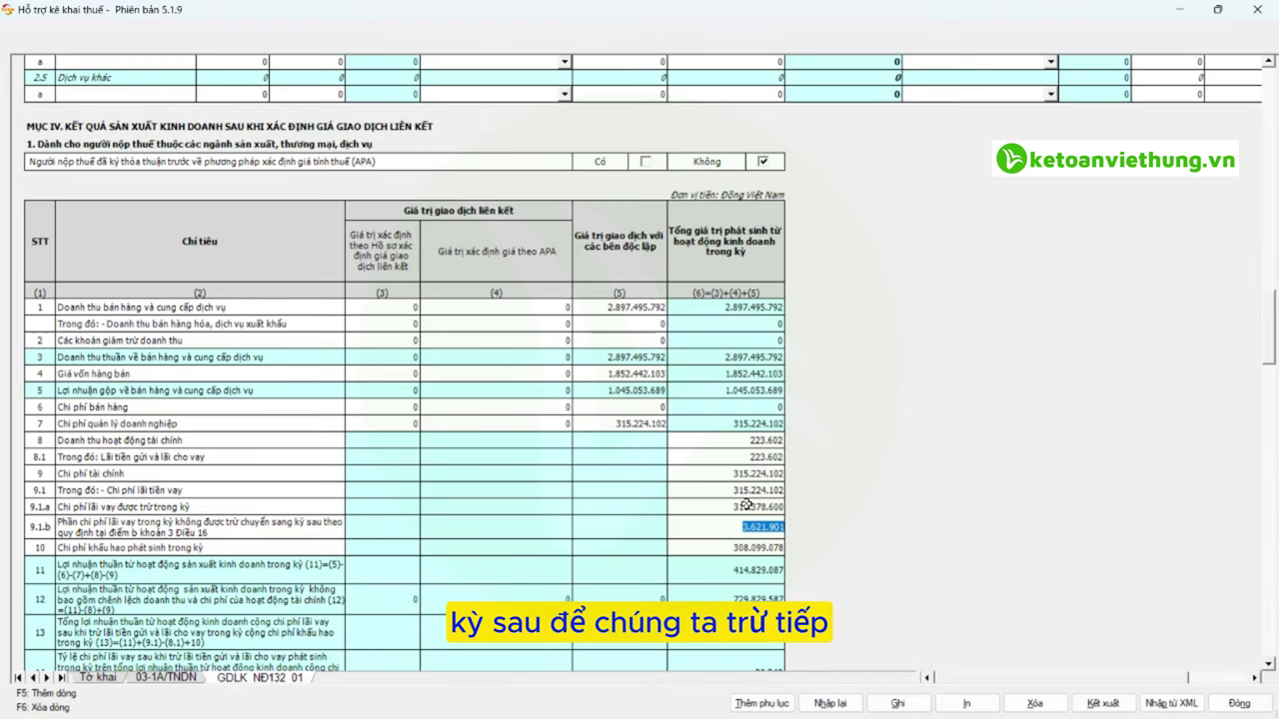
left_click(97, 677)
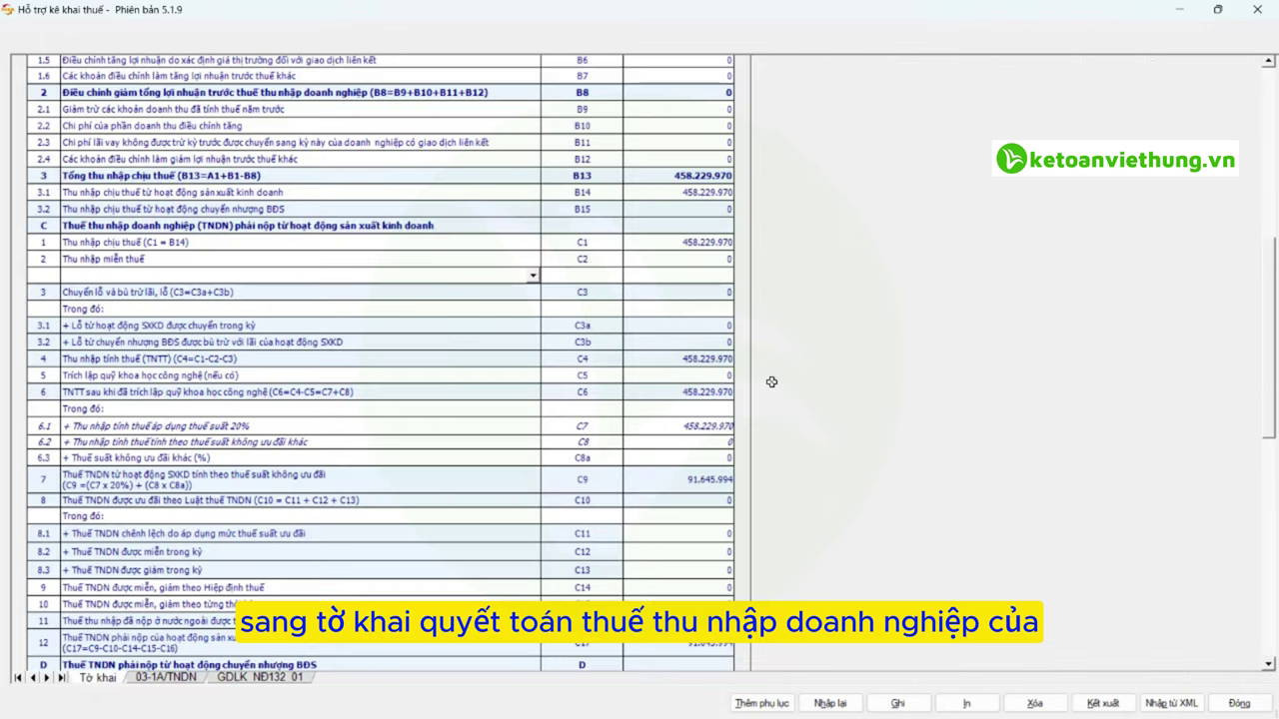
scroll(774, 399, "up", 4)
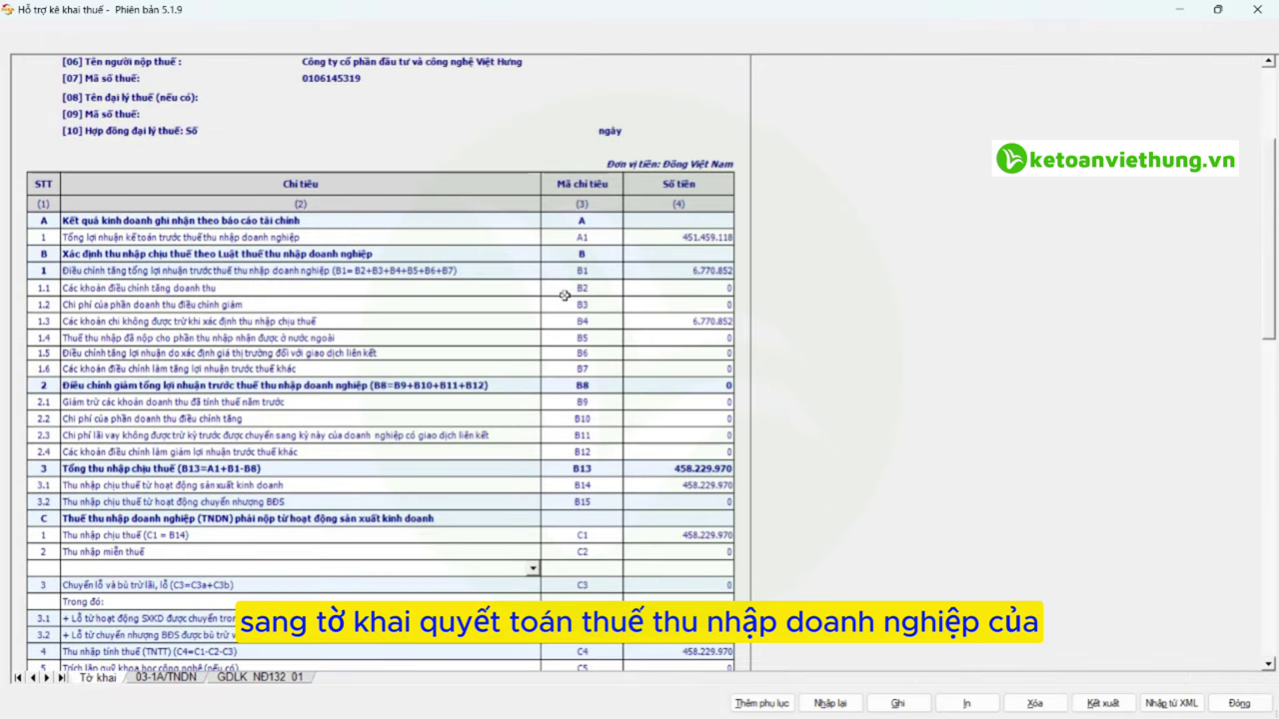
left_click(667, 435)
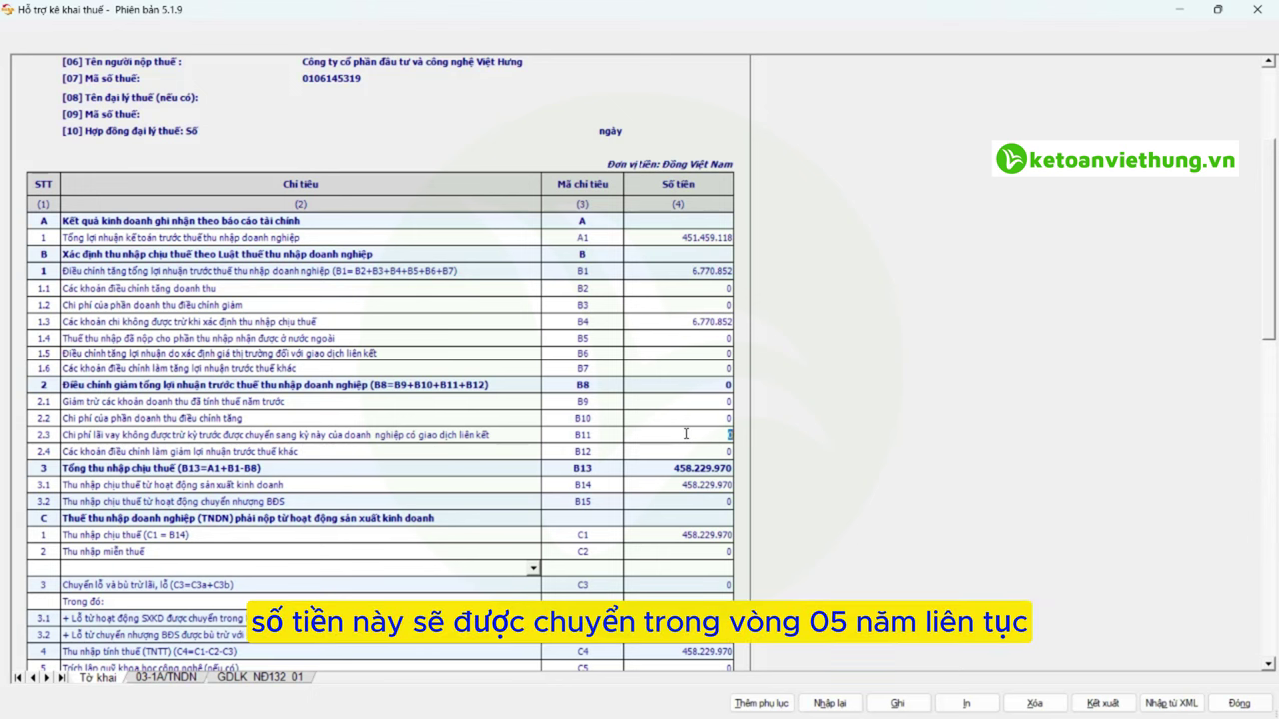
Step: Compare the 2023 interest cap, non-deductible interest and financial expenses in the Excel sheet with item B11 of the return
key("alt+Tab")
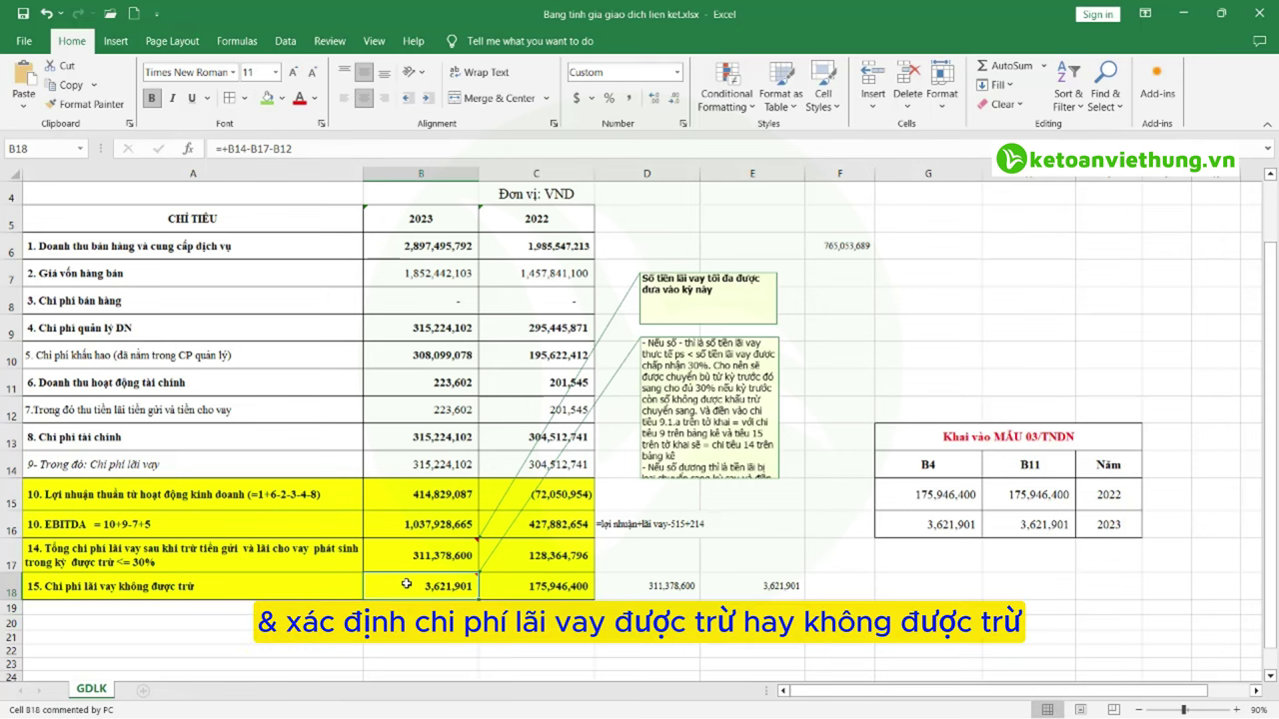
left_click(392, 559)
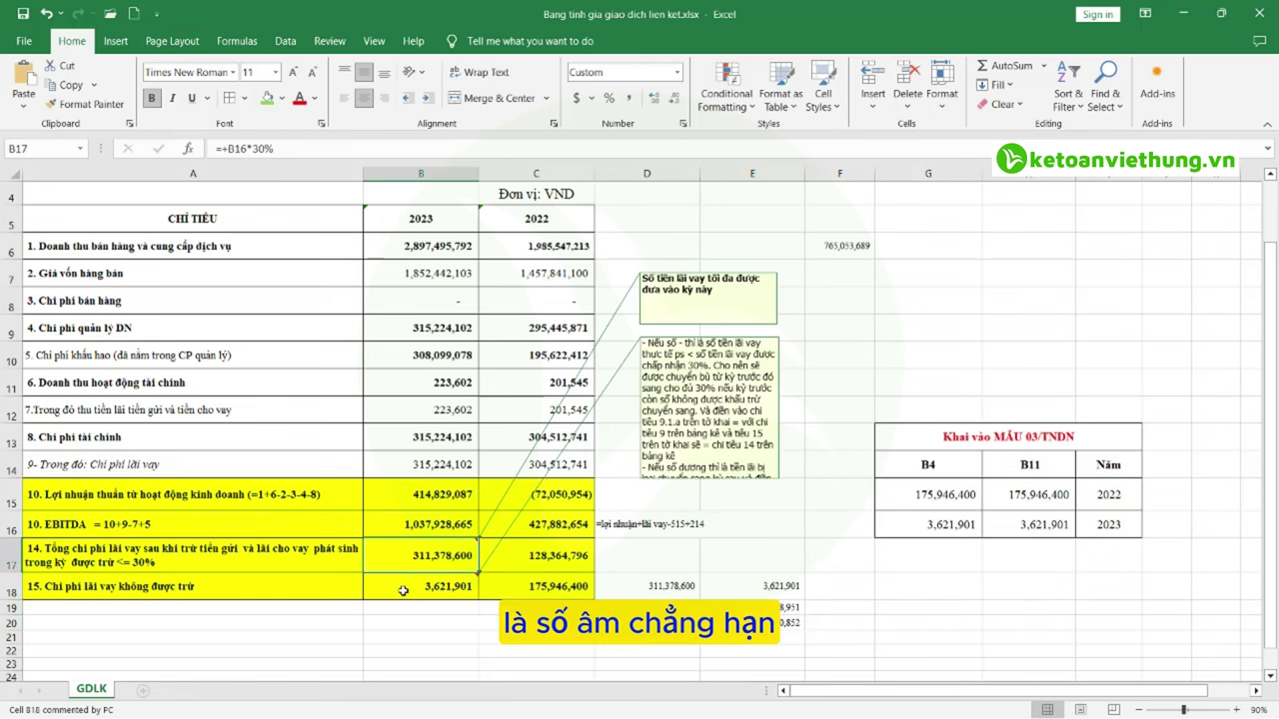
left_click(401, 587)
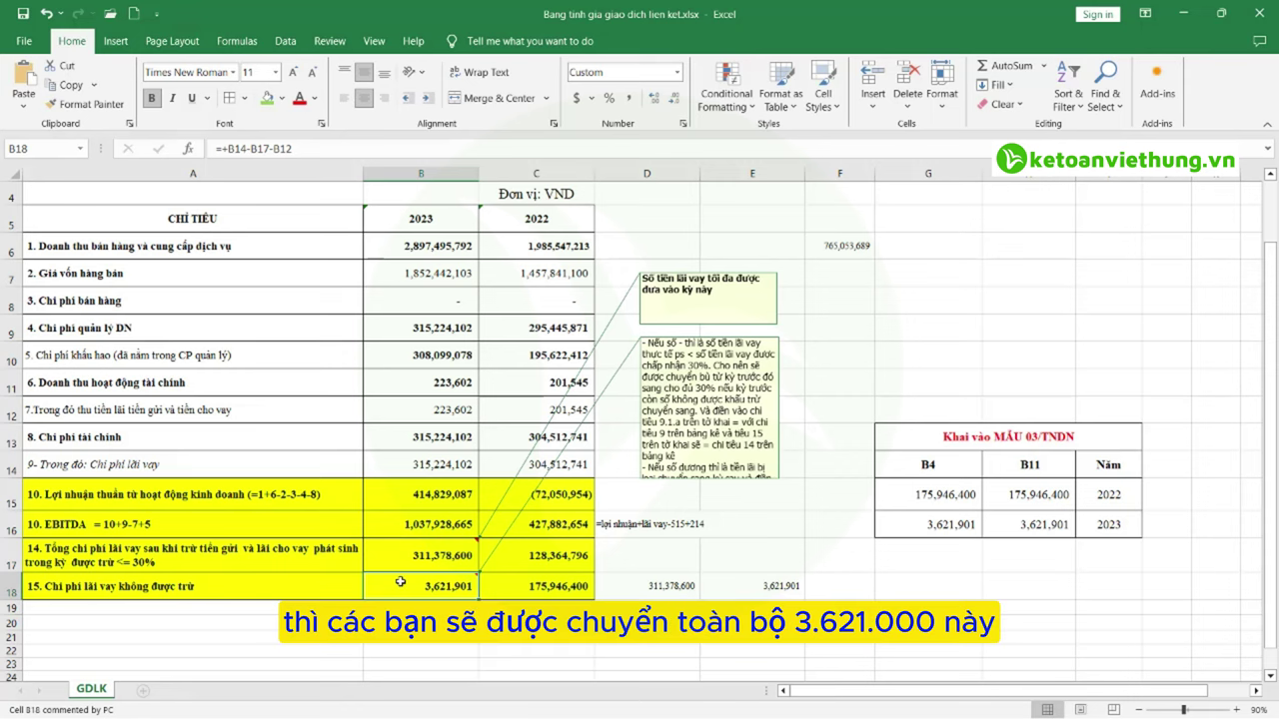
key("alt+Tab")
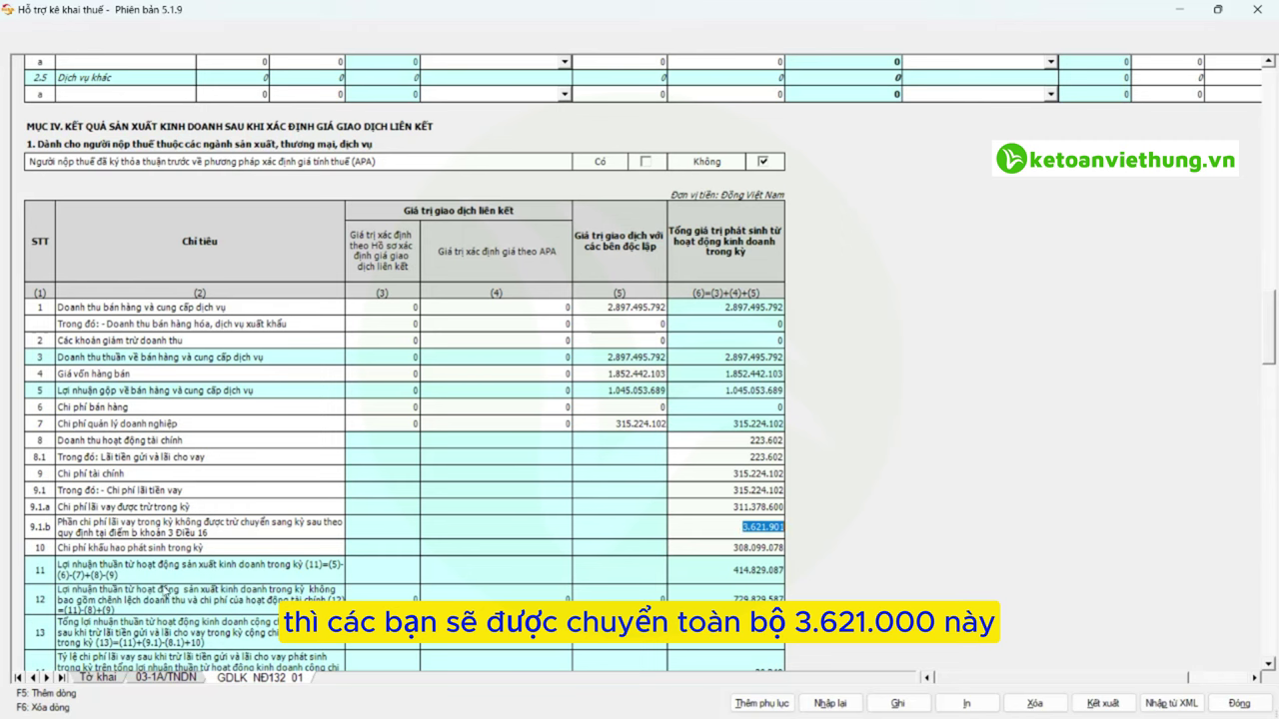
left_click(103, 677)
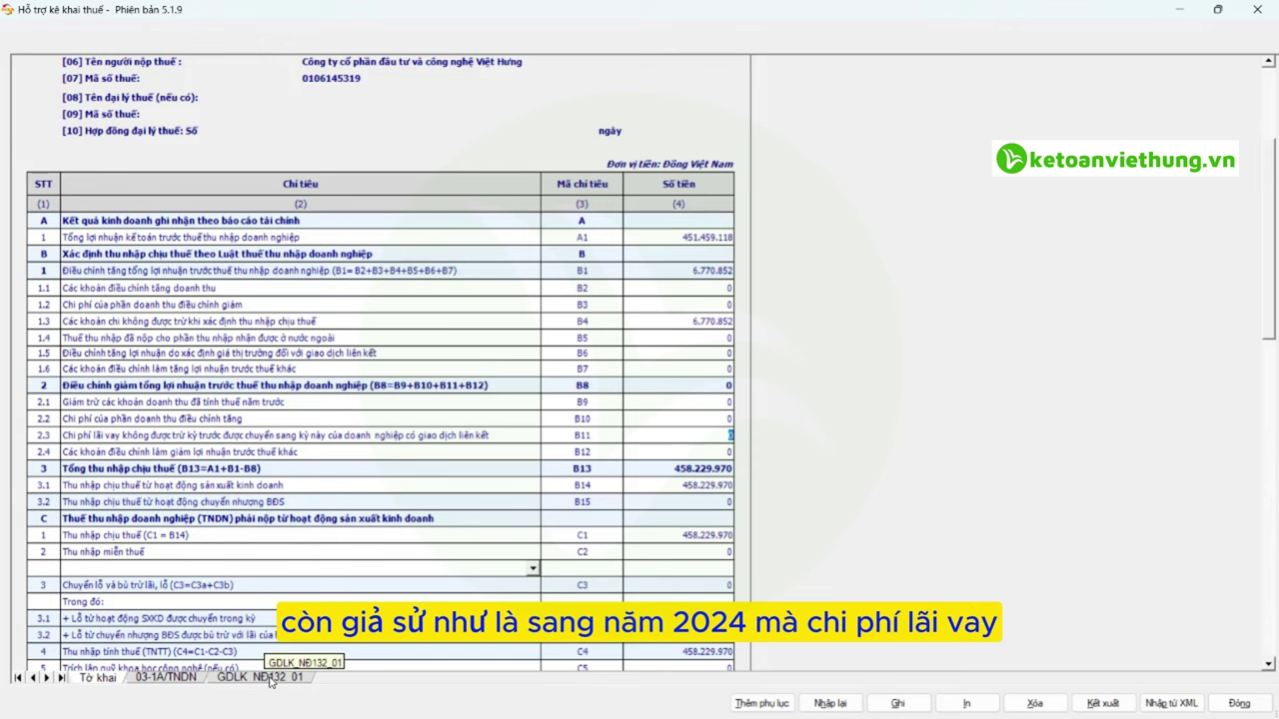
key("alt+Tab")
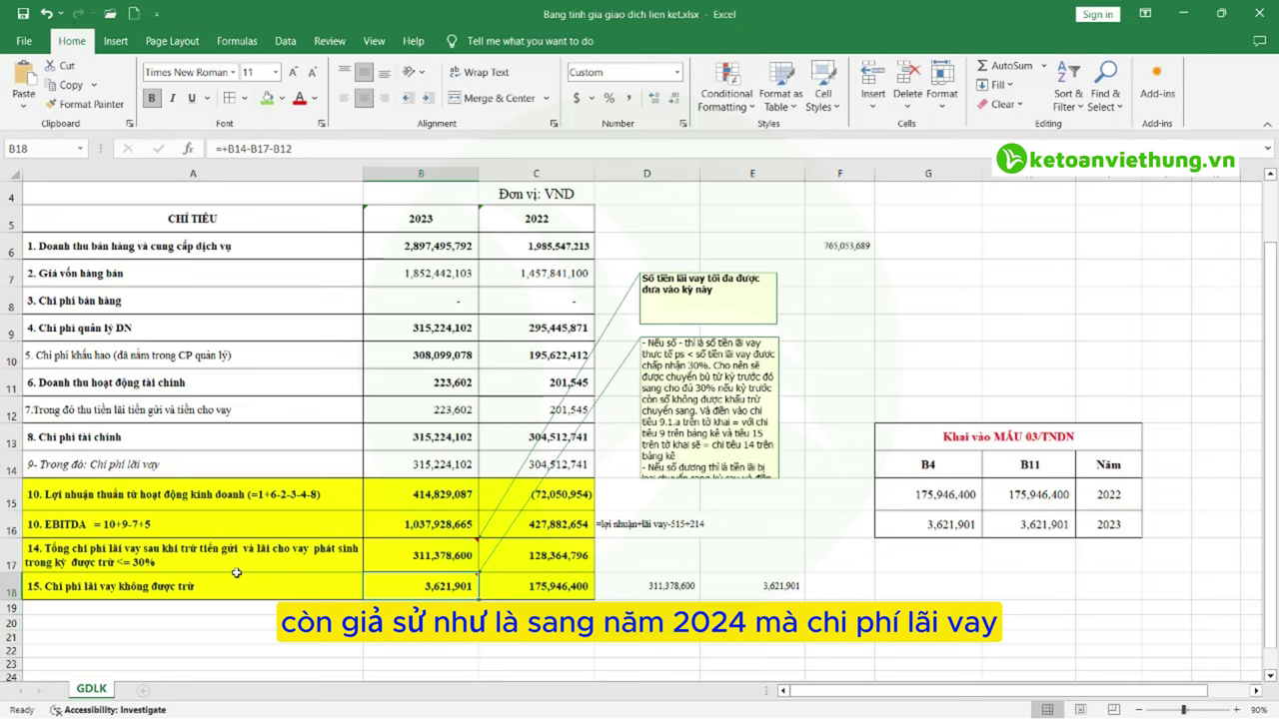
left_click(425, 556)
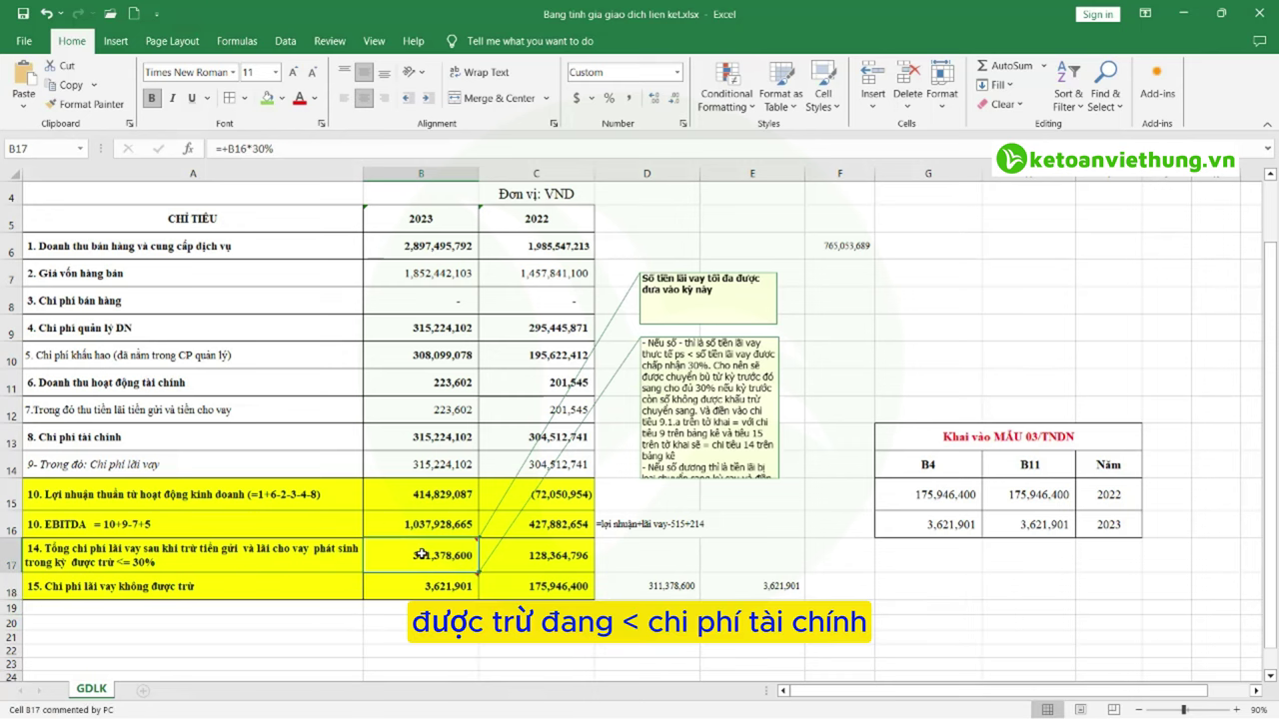
left_click(404, 437)
Step: Change the year heading in cell C5 of the Excel sheet to 2024
left_click(540, 212)
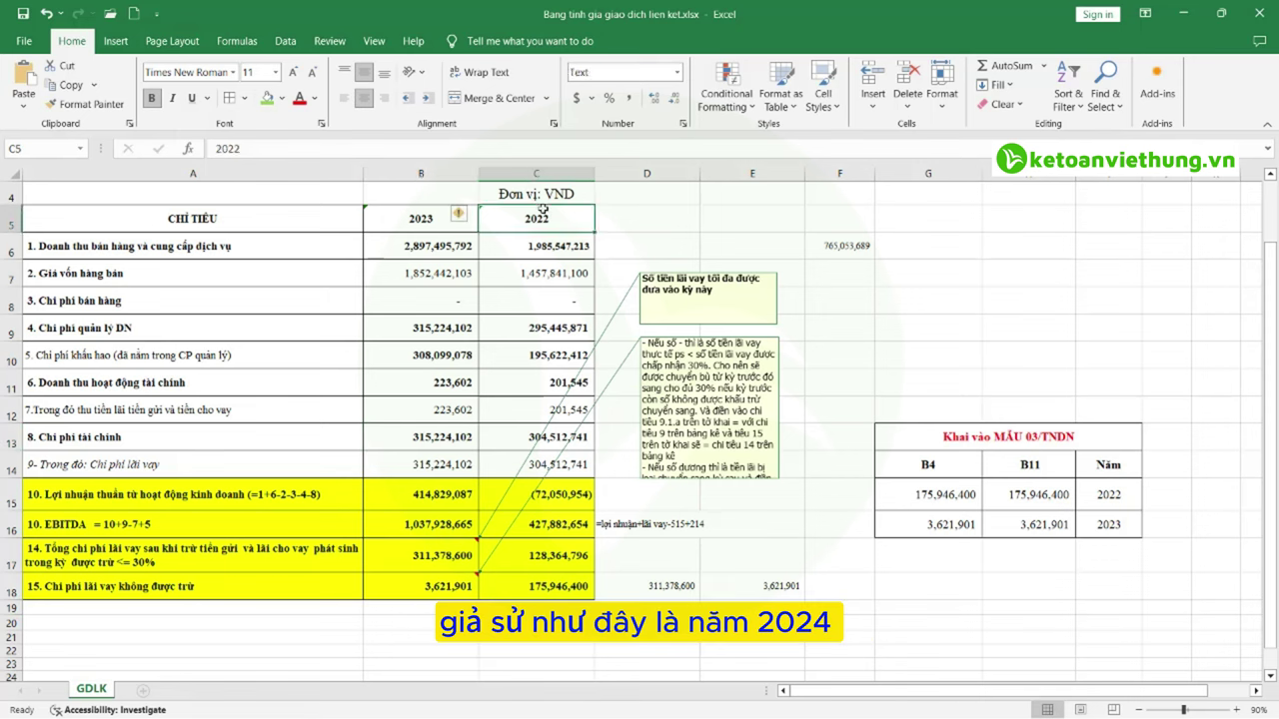
left_click(258, 149)
key("BackSpace")
type("4")
key("Return")
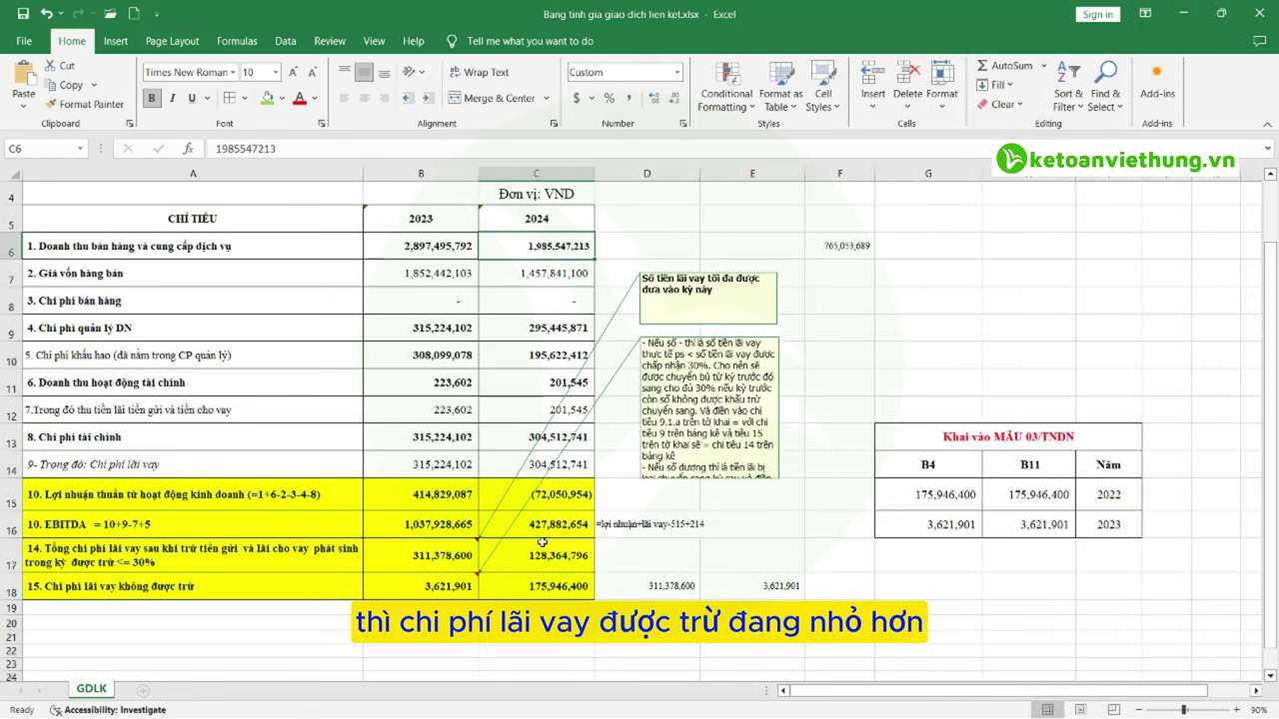
Step: Set the 2024 interest expense in C14 to 104512741 and compare the 30% interest cap in C17 with financial expenses in row 13
left_click(550, 556)
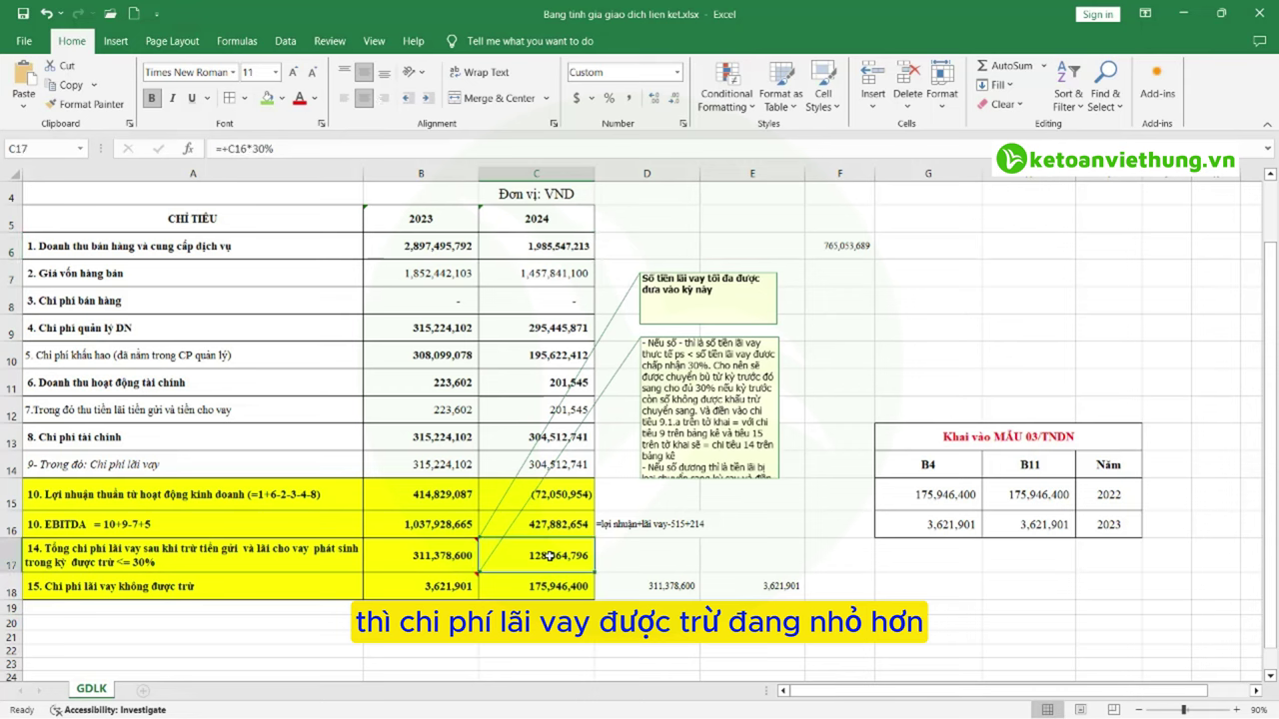
left_click(540, 465)
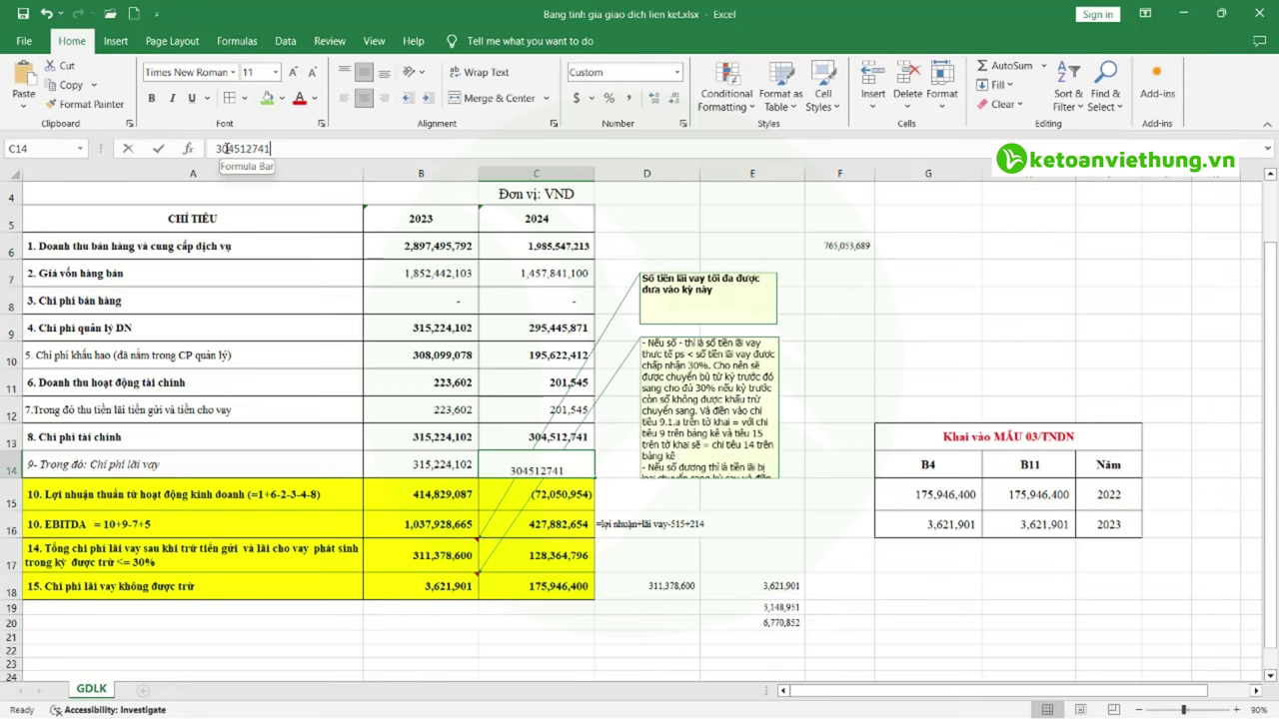
left_click(222, 148)
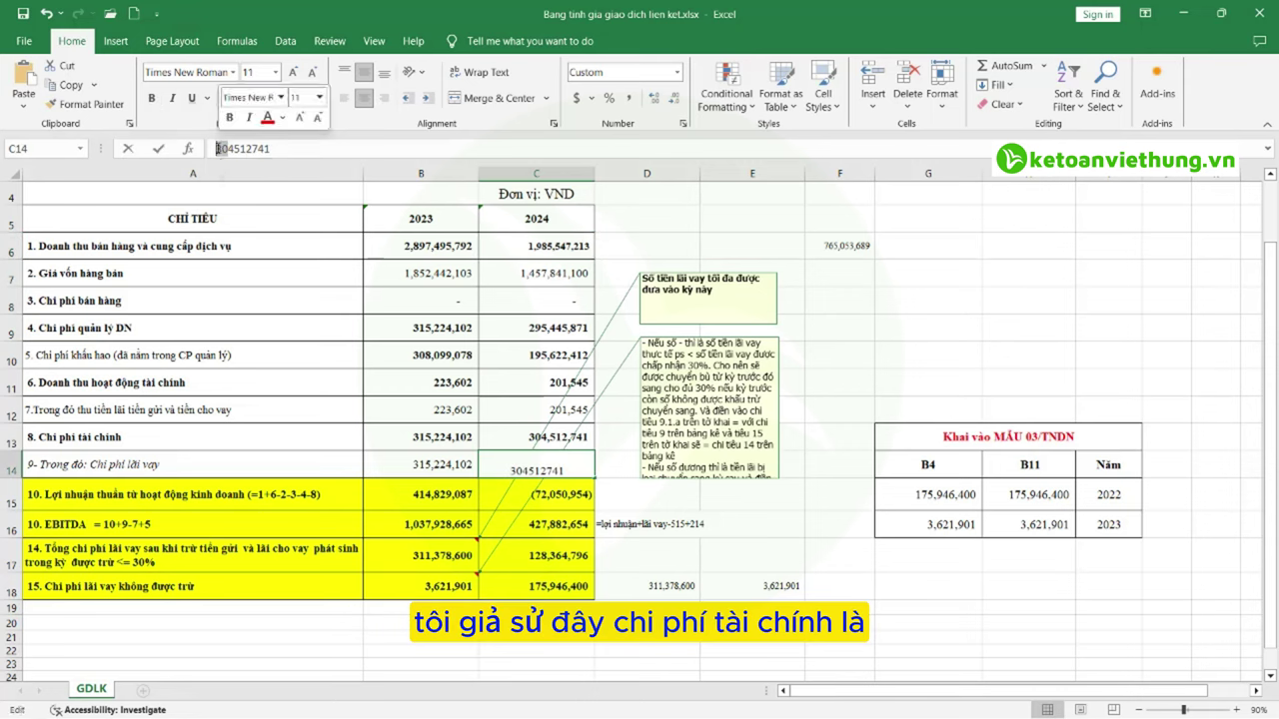
key("BackSpace")
type("1")
key("Return")
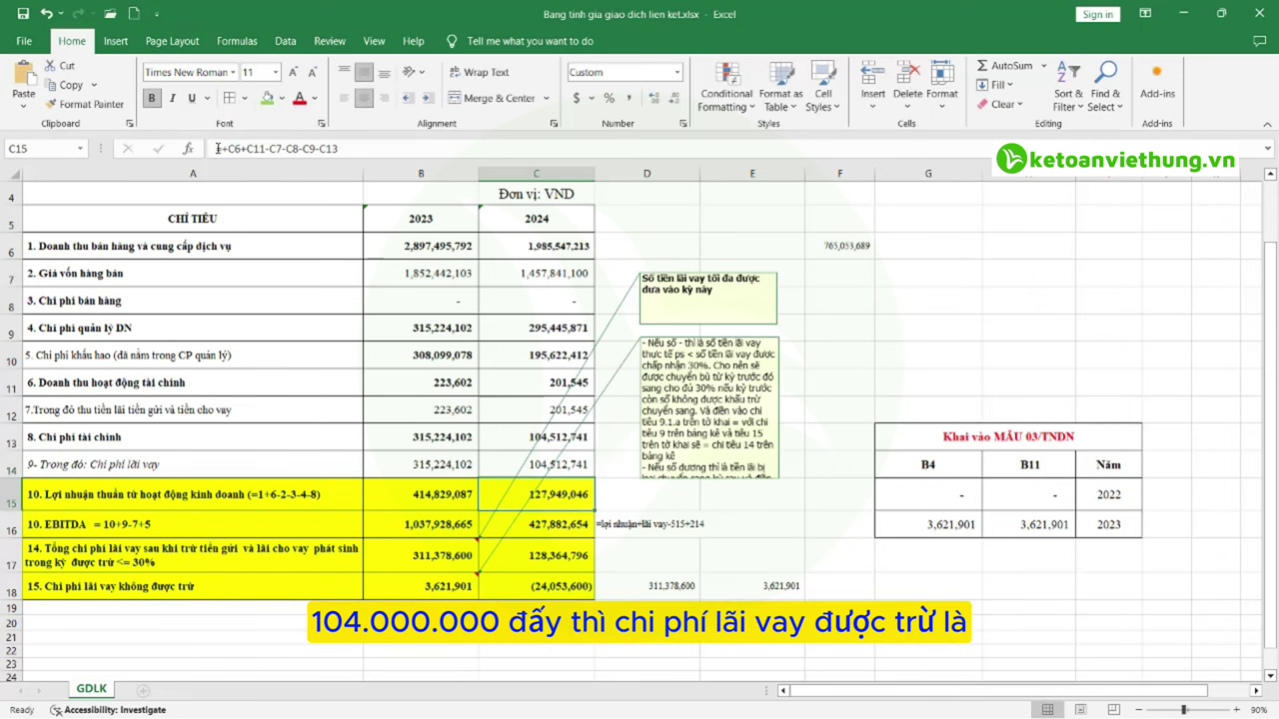
left_click(562, 555)
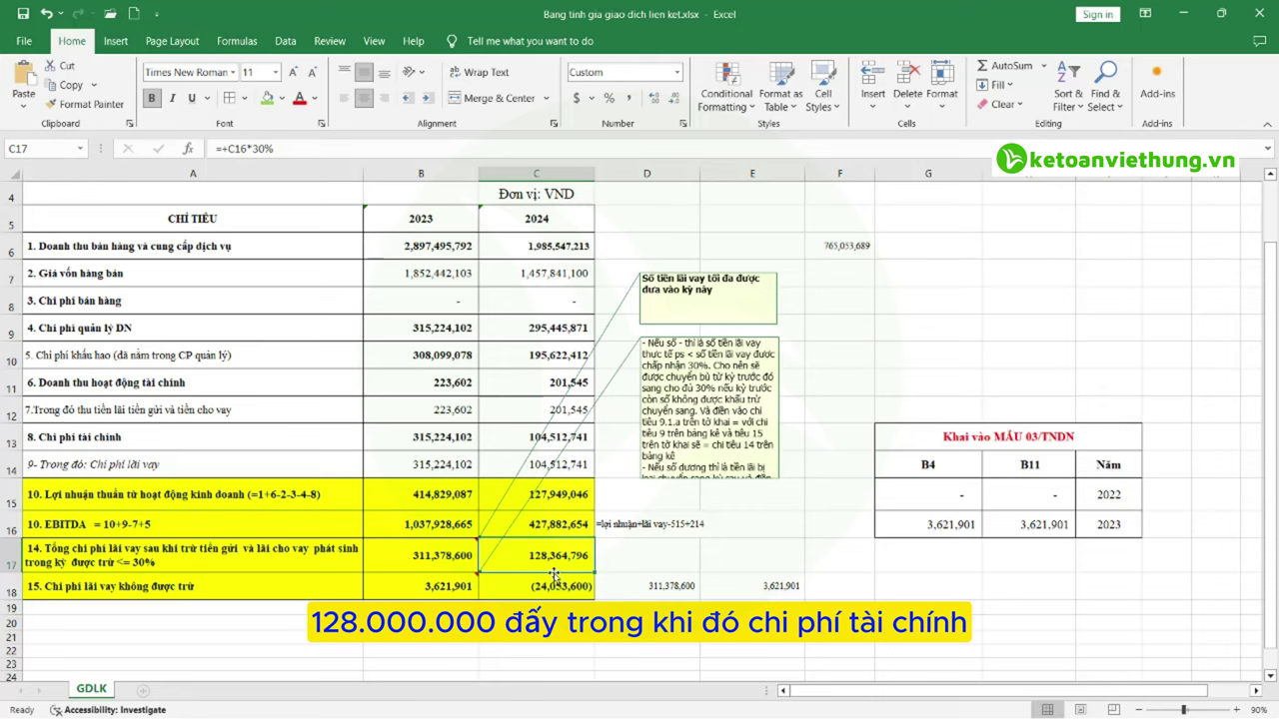
left_click(11, 438)
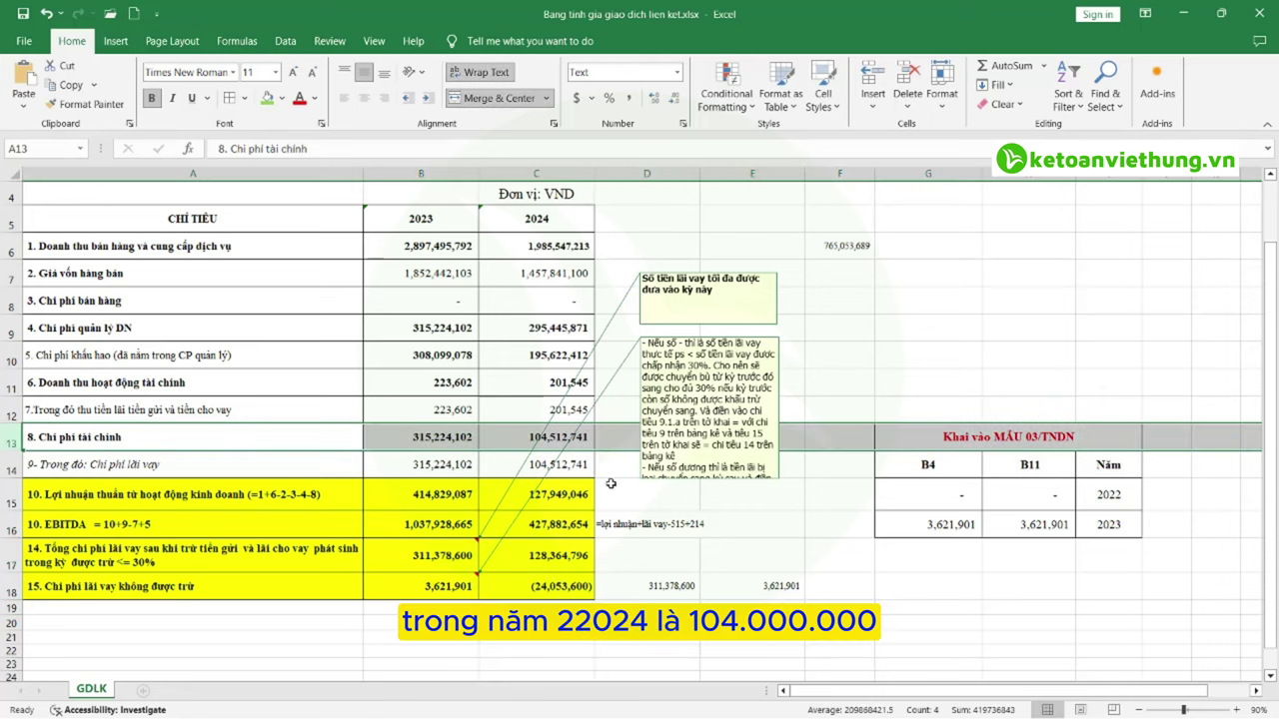
Step: Compare the 2024 financial expenses and interest in C13 and C14 with the 2023 non-deductible interest in B18 and the cap in C17
left_click(513, 434)
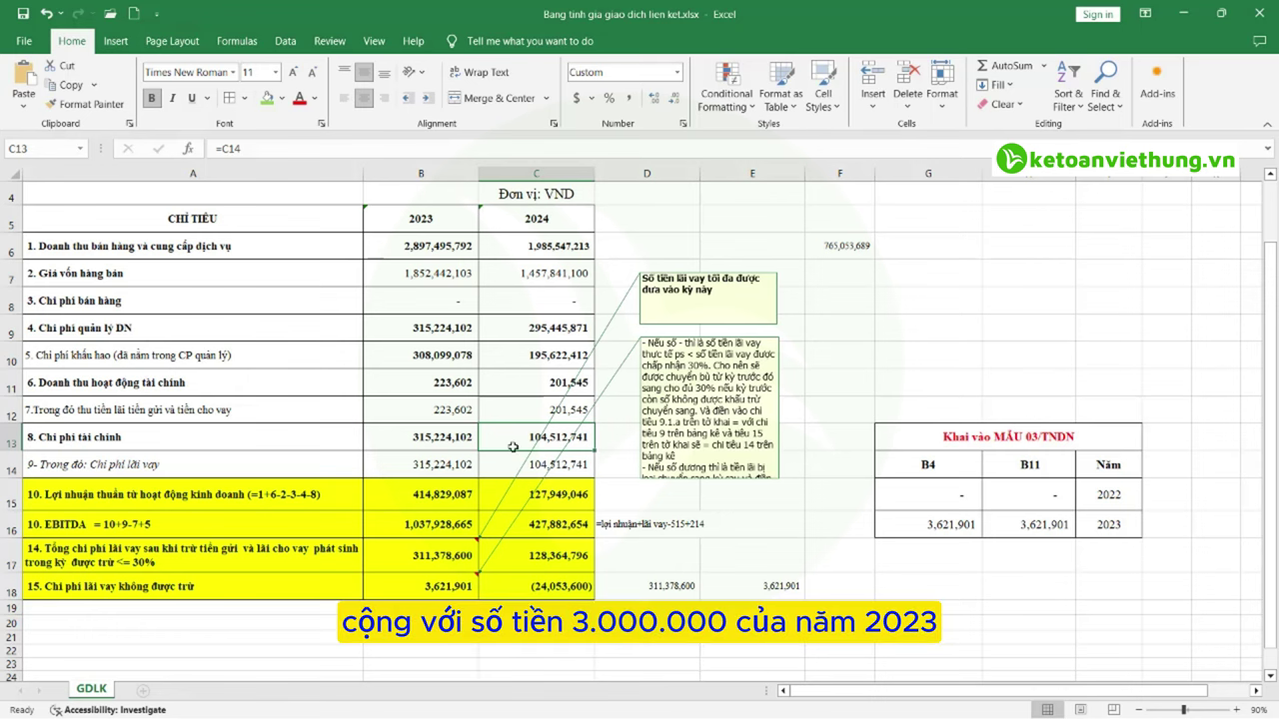
left_click(417, 589)
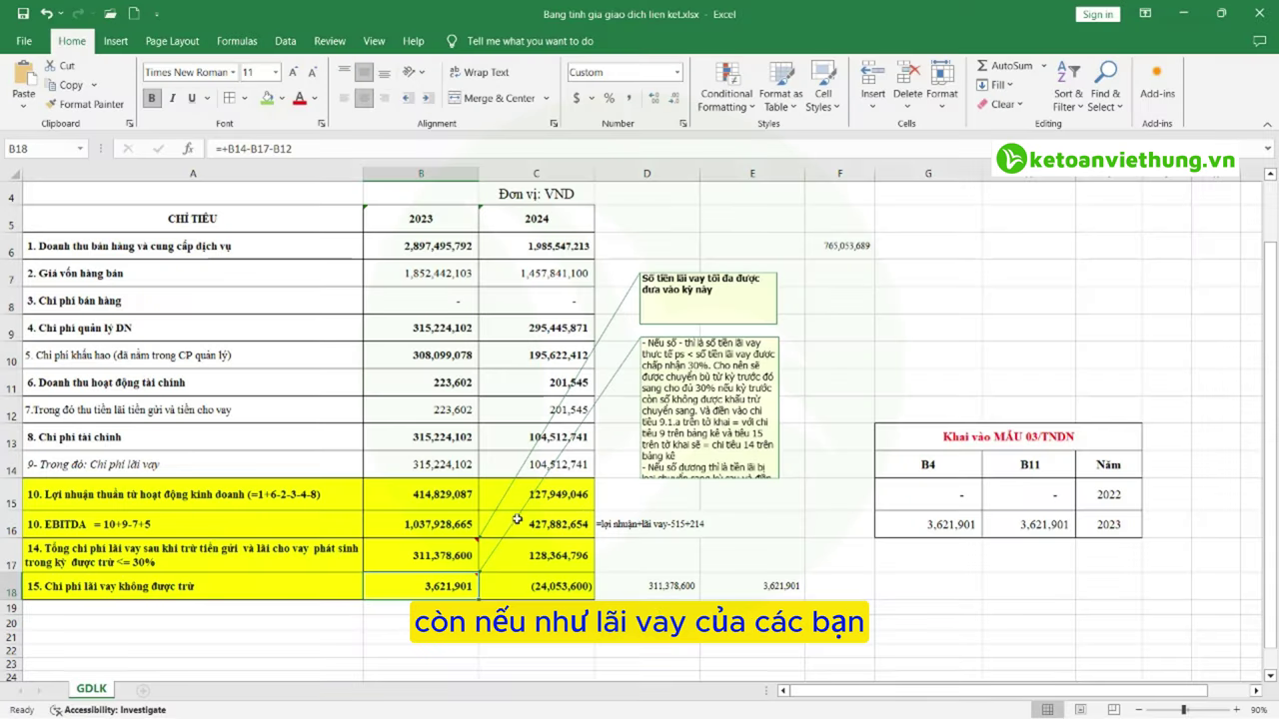
left_click(513, 462)
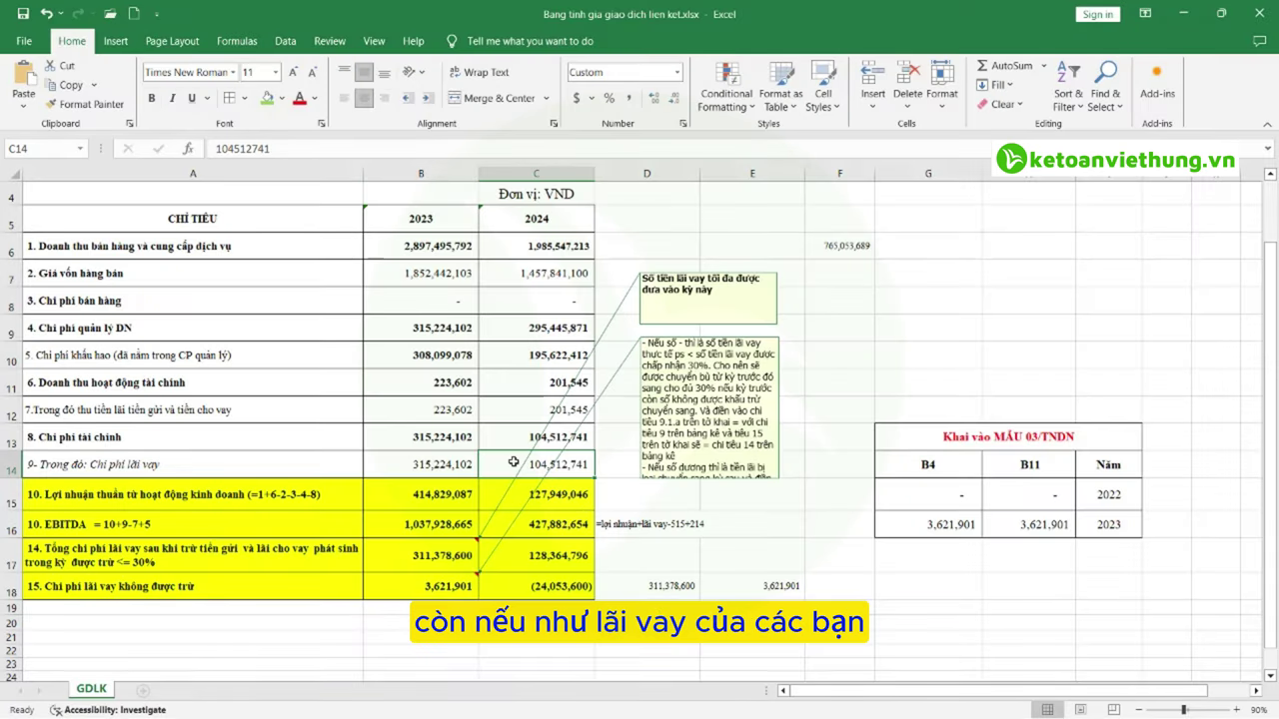
left_click(541, 562)
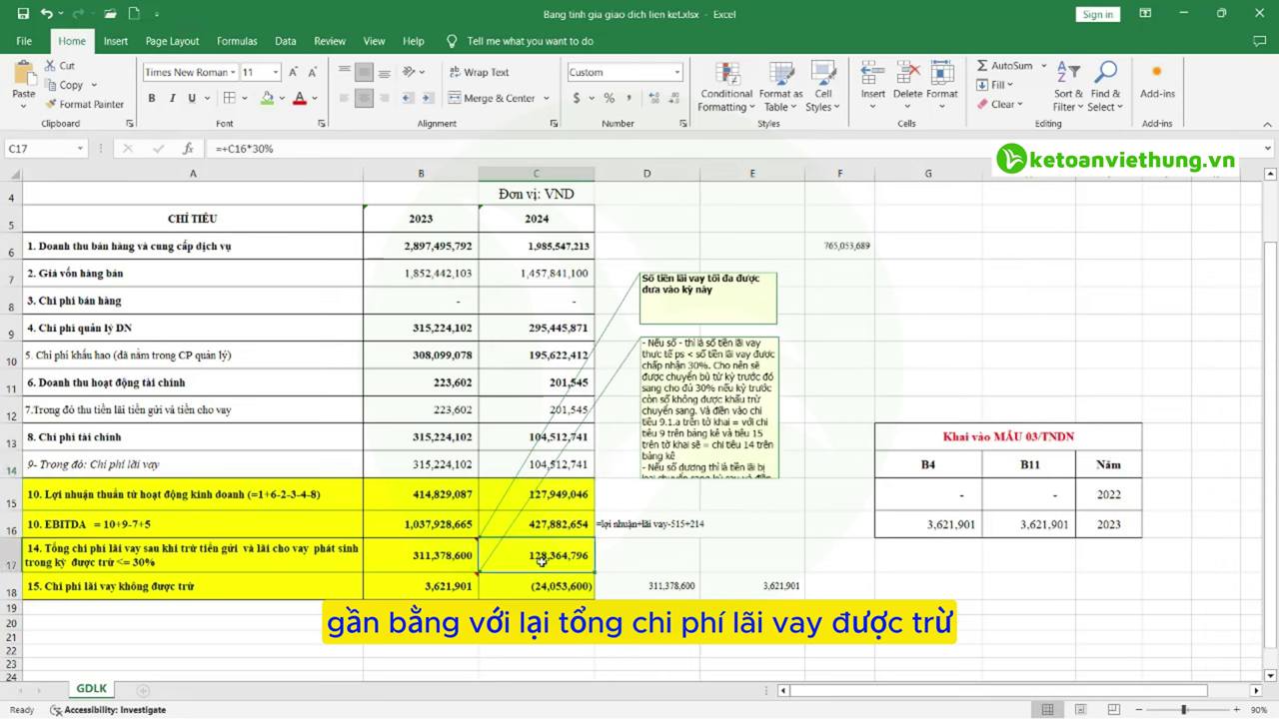
Step: Set the 2024 interest expense in C14 to 127512741 and check the cap in C17 against the 2023 non-deductible interest in B18
left_click(516, 463)
type("127512741")
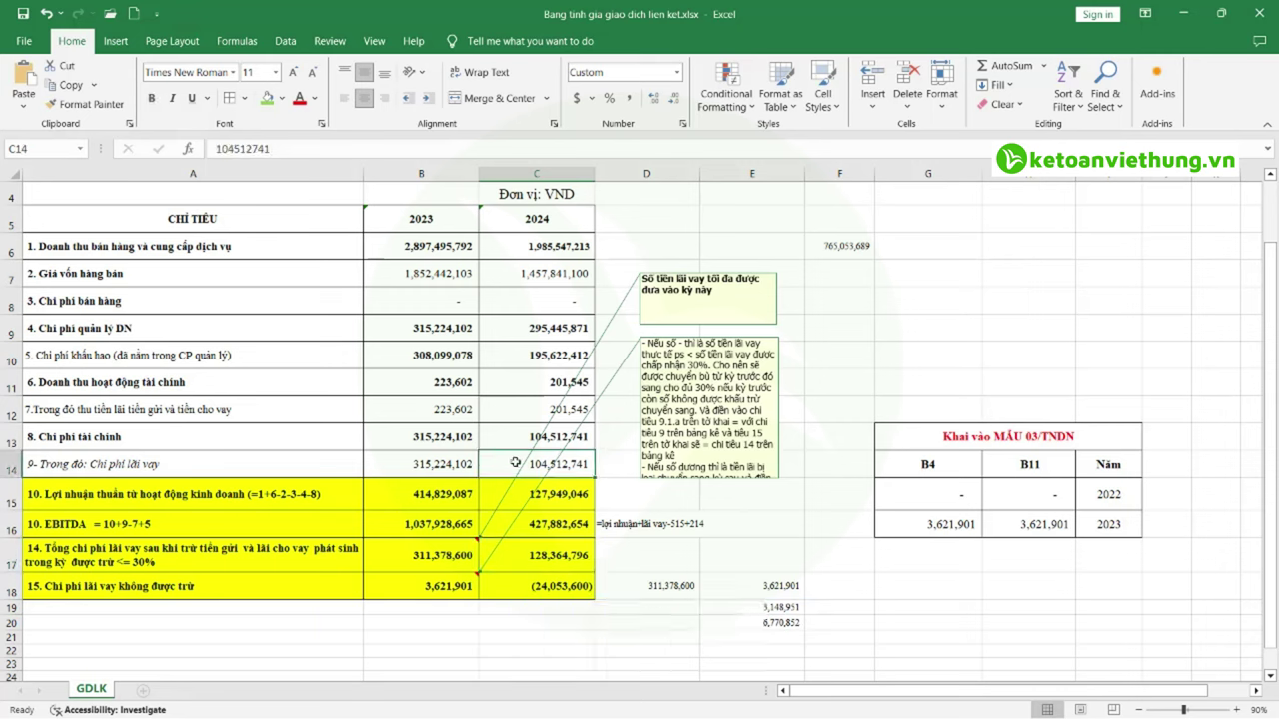
key("Return")
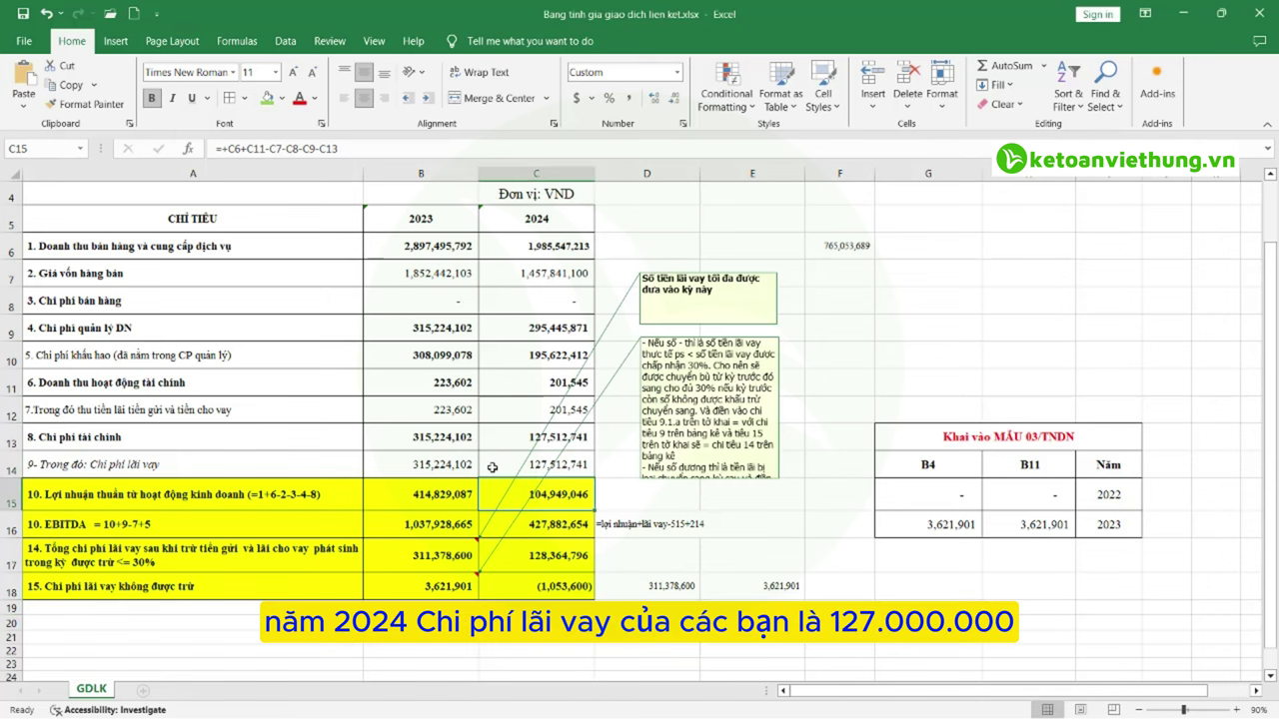
left_click(570, 557)
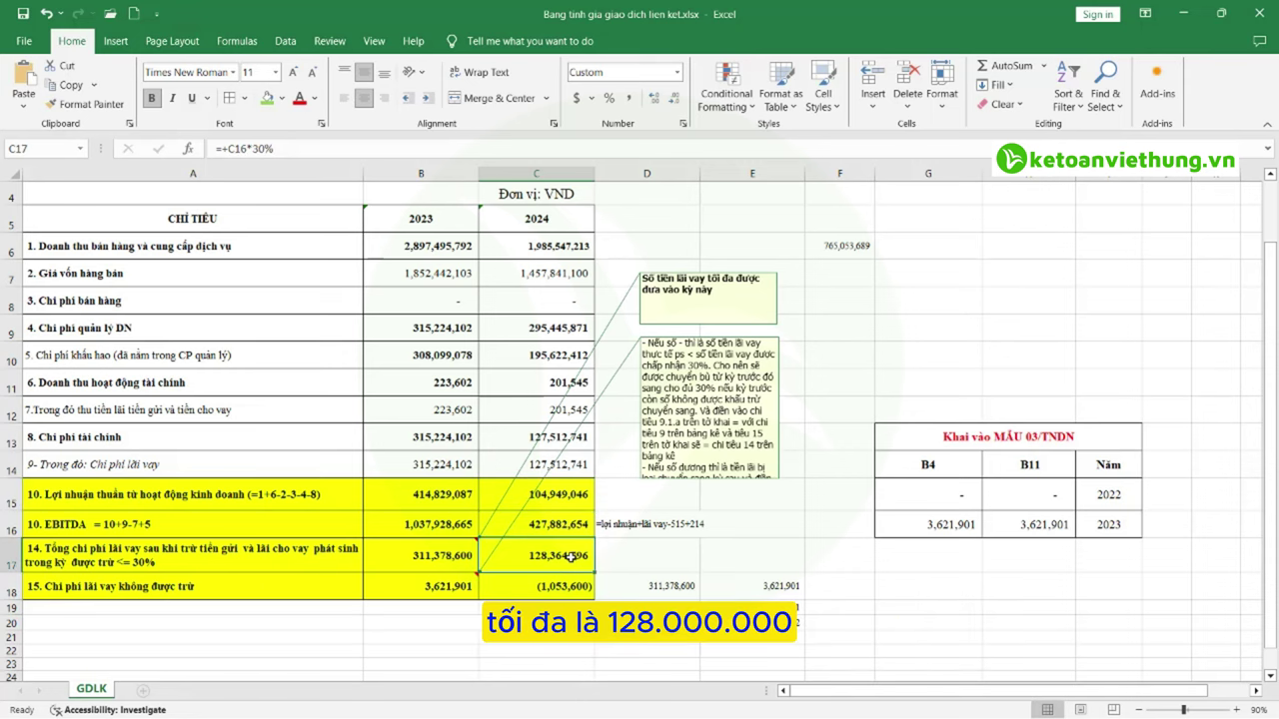
left_click(416, 592)
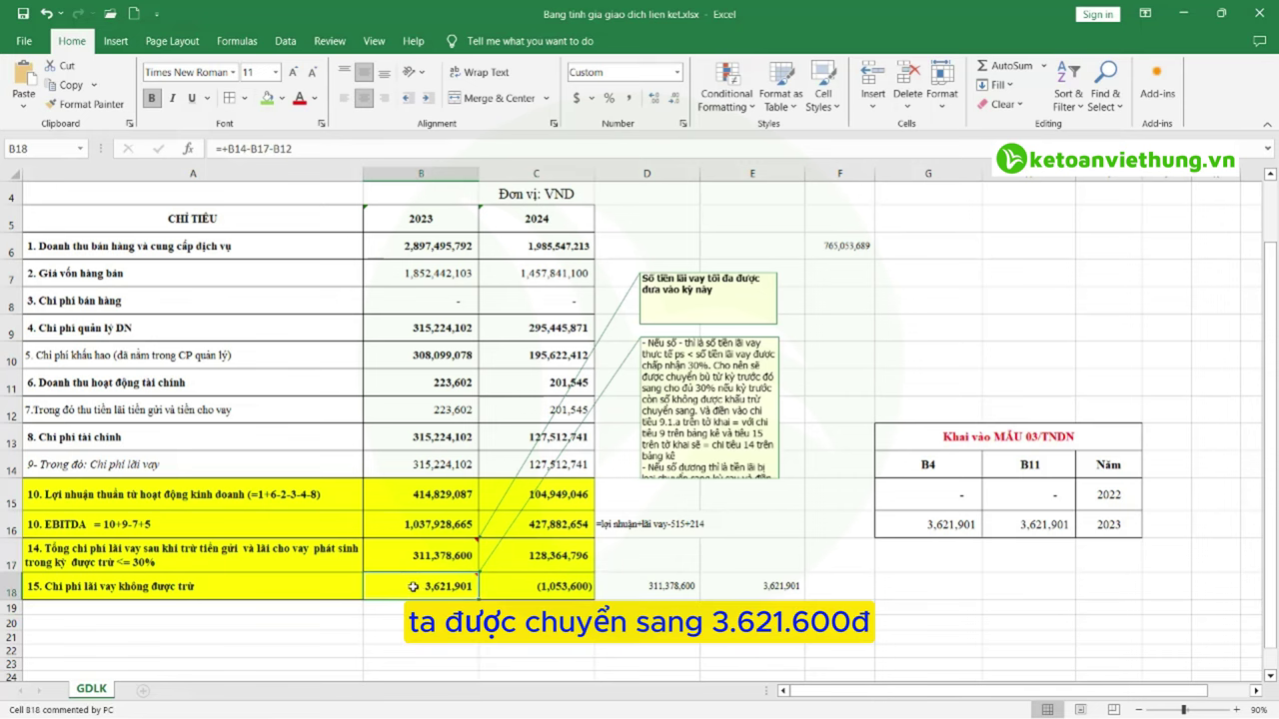
Step: Calculate the remaining deductible interest for 2024 in cell E17 with the formula =C17-C14
left_click(737, 558)
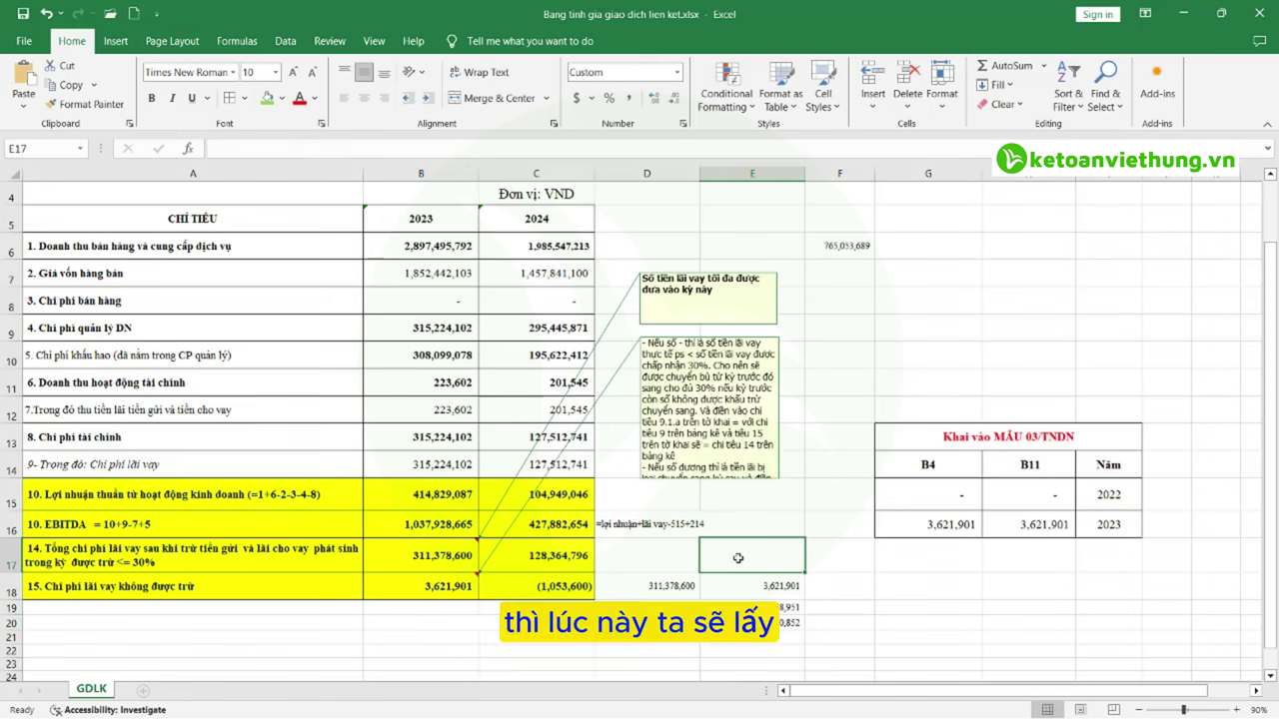
type("=")
left_click(552, 550)
type("-")
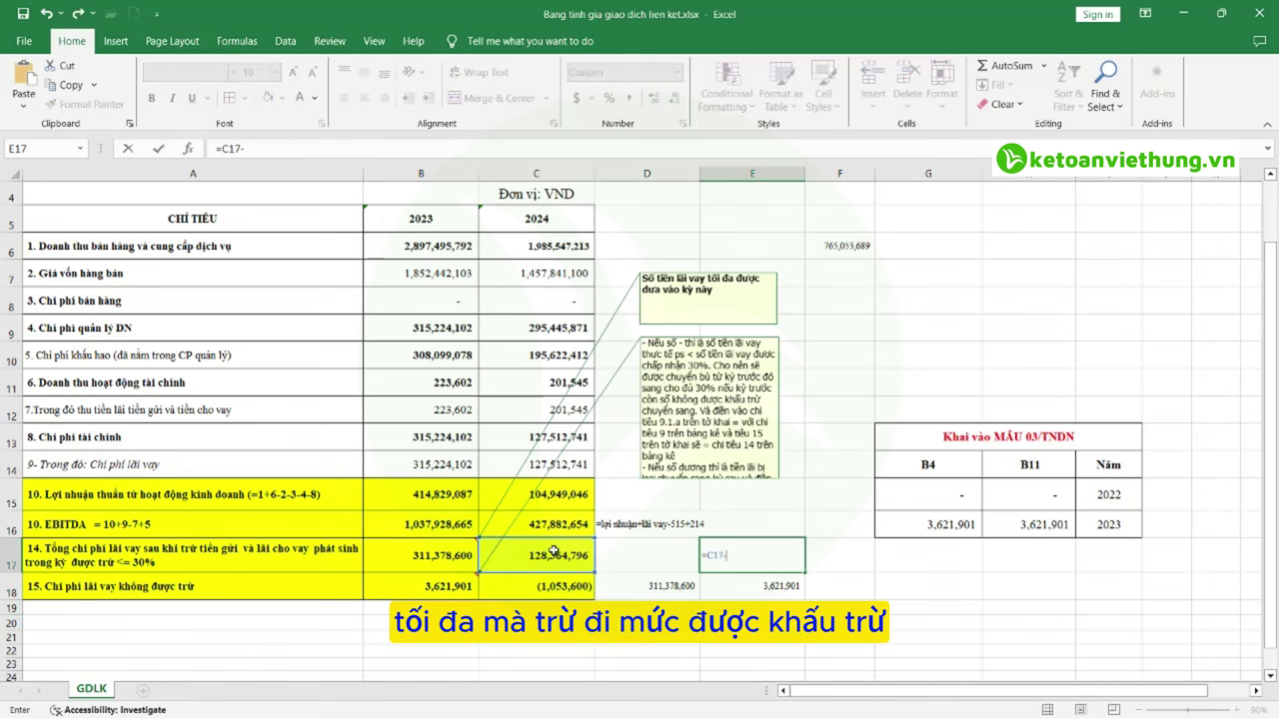
left_click(562, 466)
key("Return")
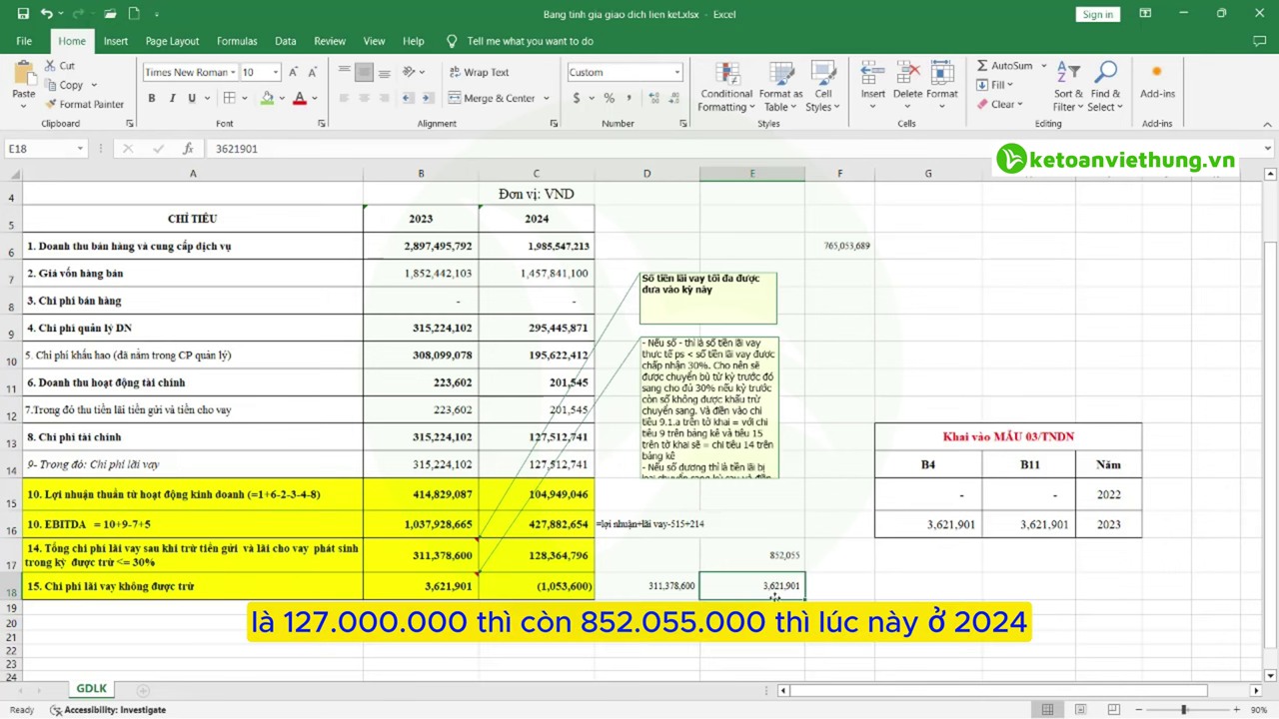
Step: Compare the remaining deductible interest in E17 of the Excel sheet with item B11 of the main tax return in HTKK
left_click(757, 565)
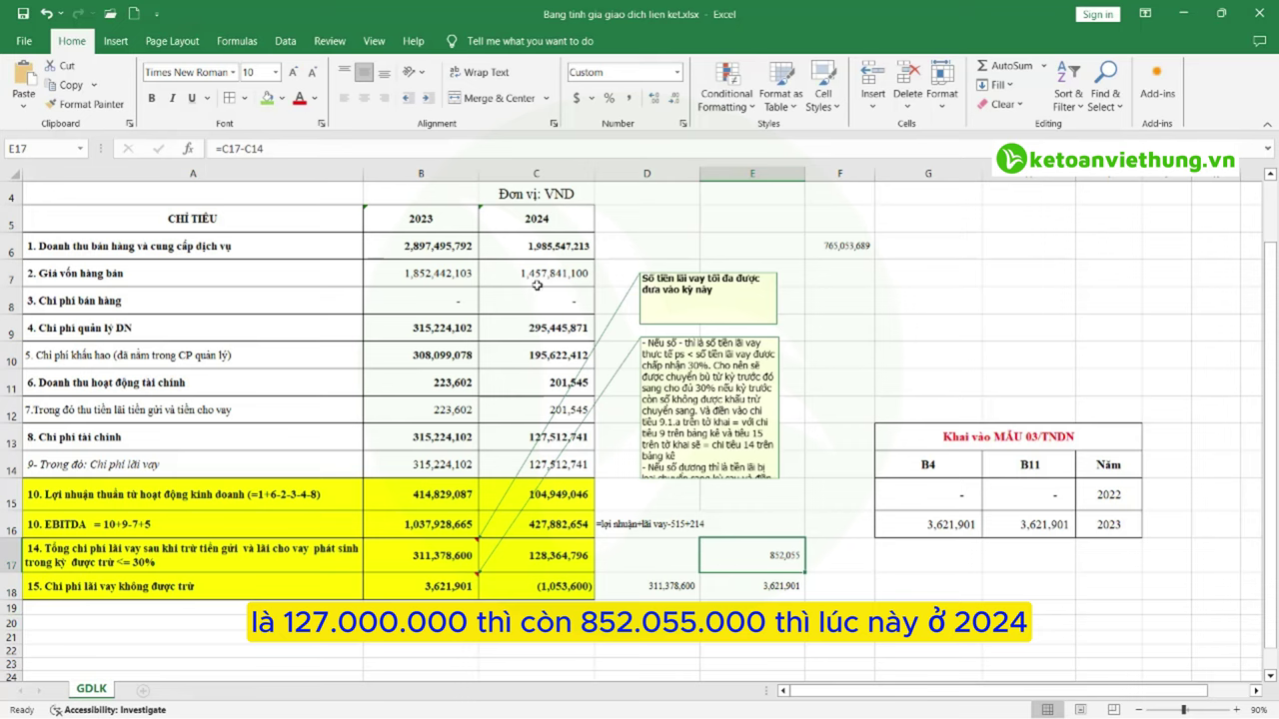
key("alt+Tab")
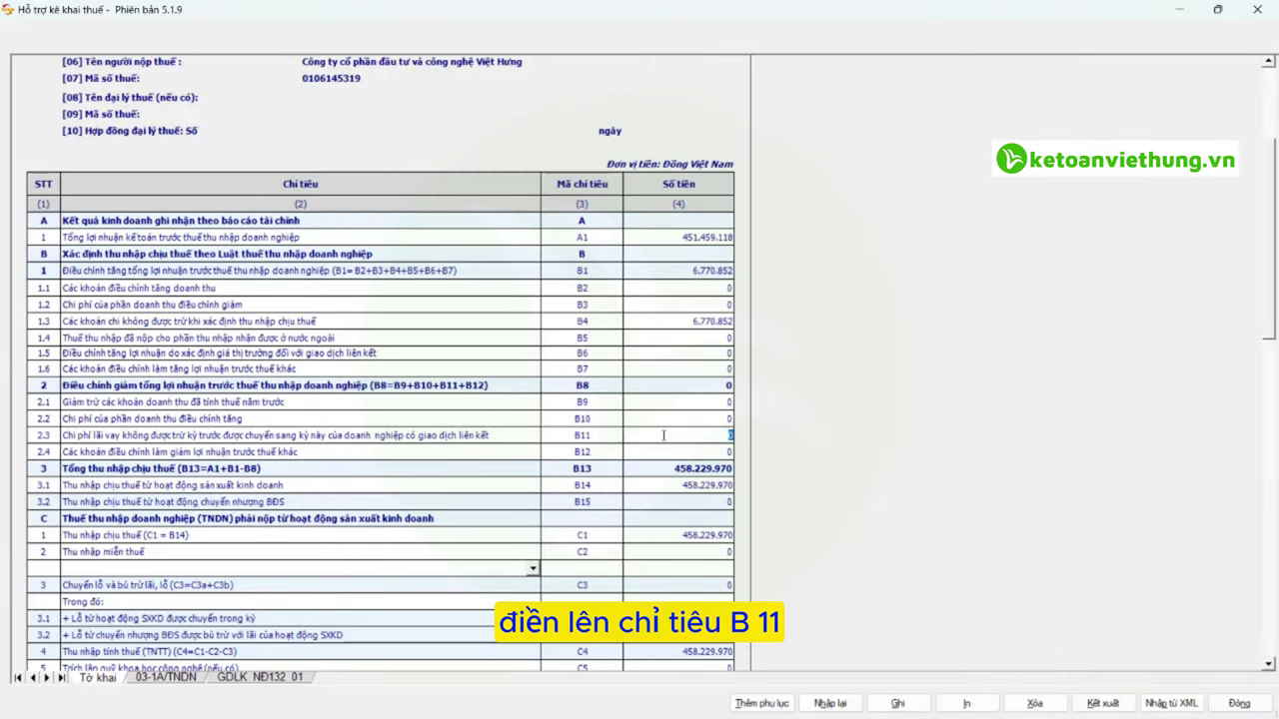
key("alt+Tab")
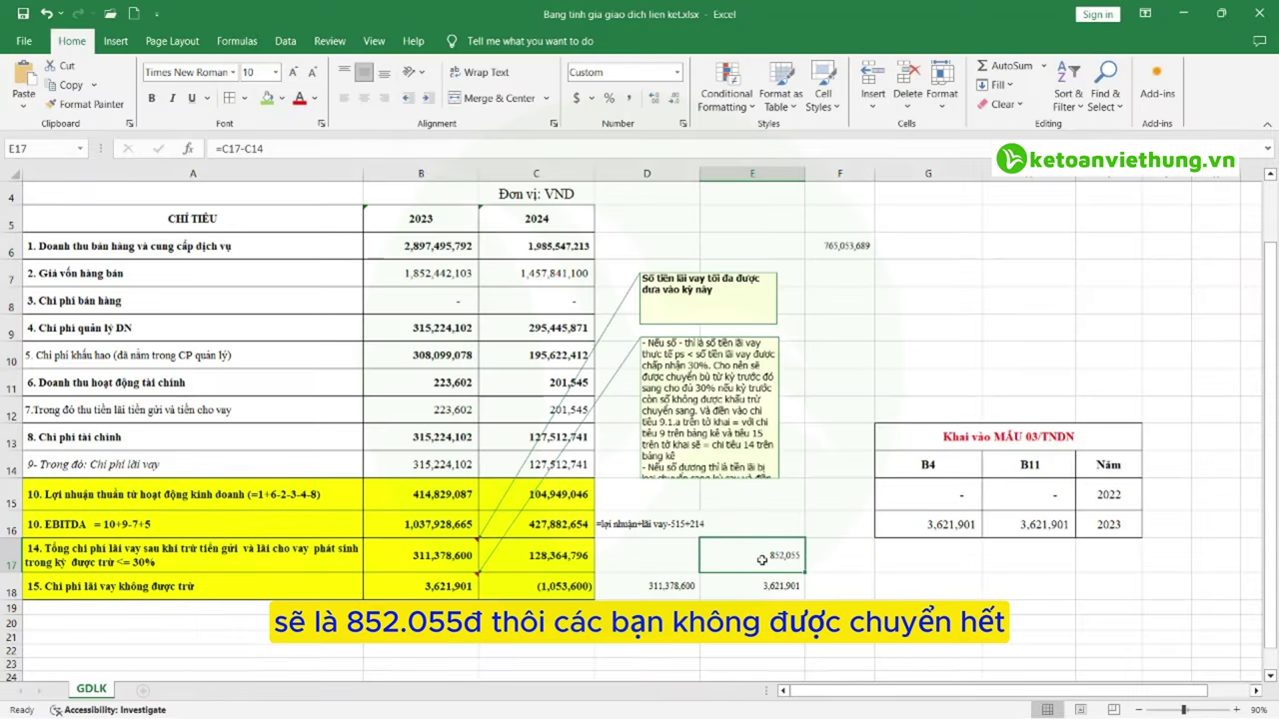
key("alt+Tab")
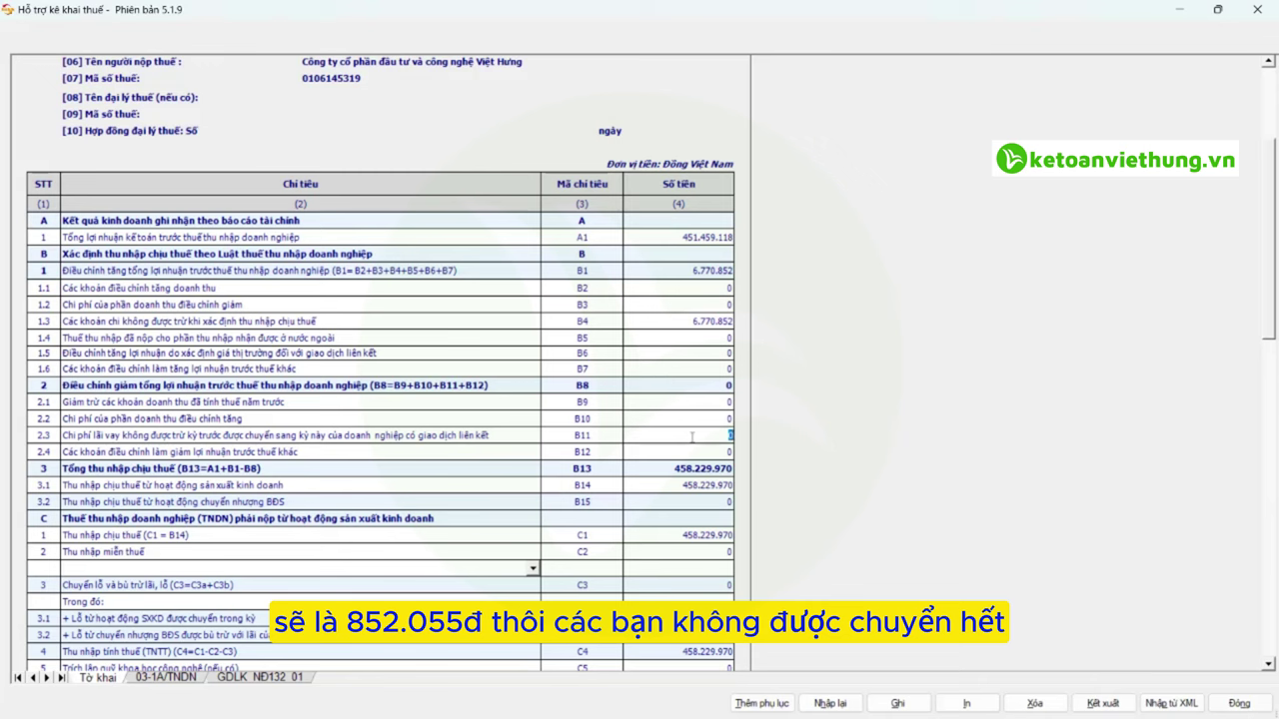
key("alt+Tab")
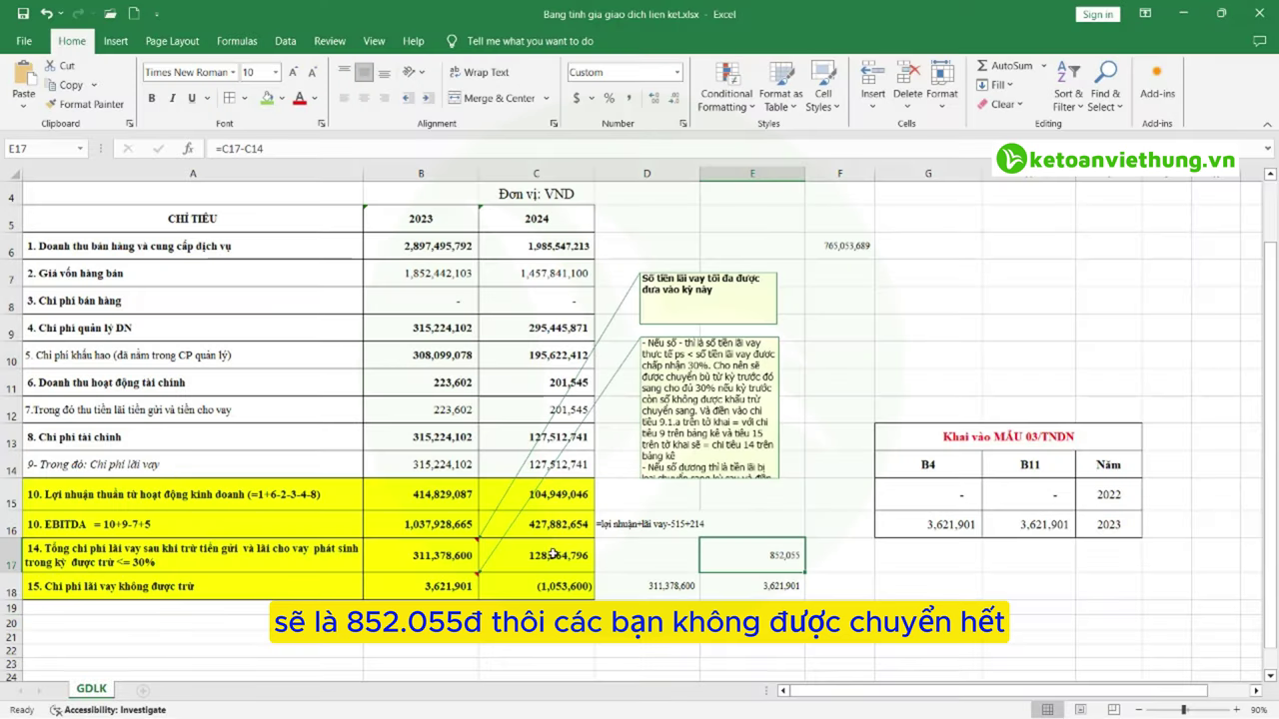
Step: Compare the sum of B18 and C14 with the interest cap in C17, and open the GDLK_NĐ132_01 appendix in the HTKK tax return
left_click(414, 588)
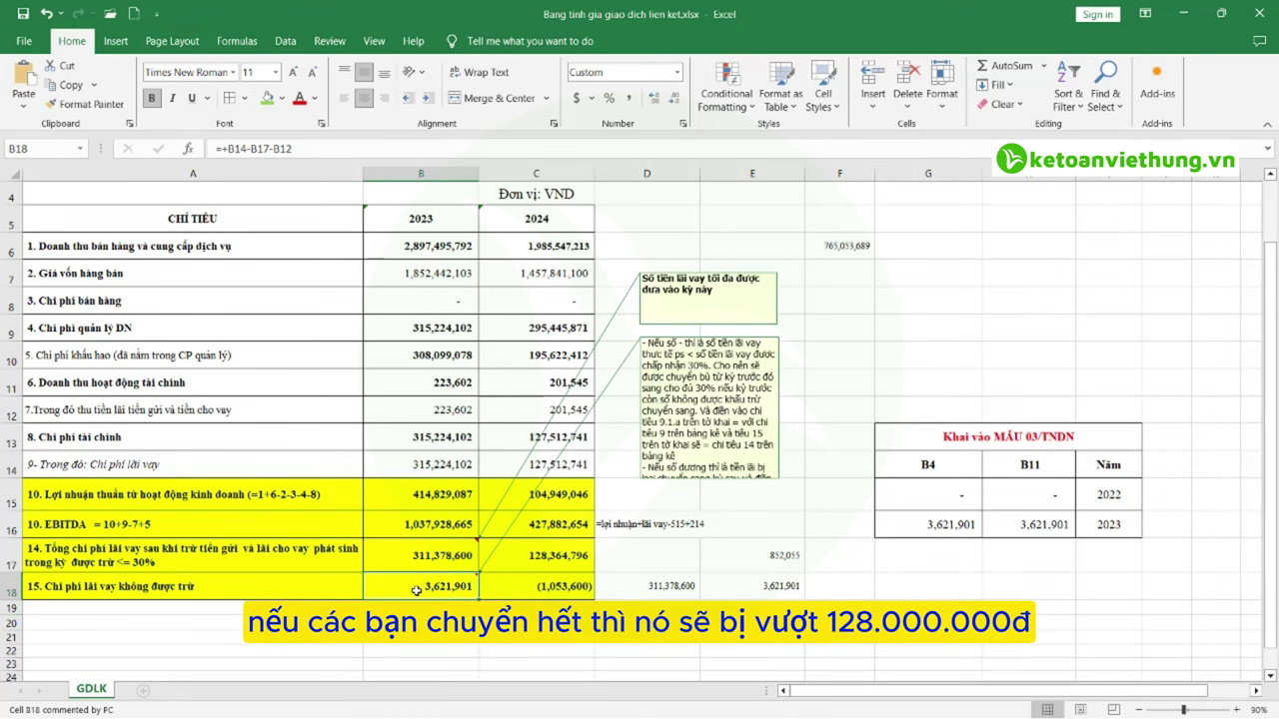
left_click(550, 566)
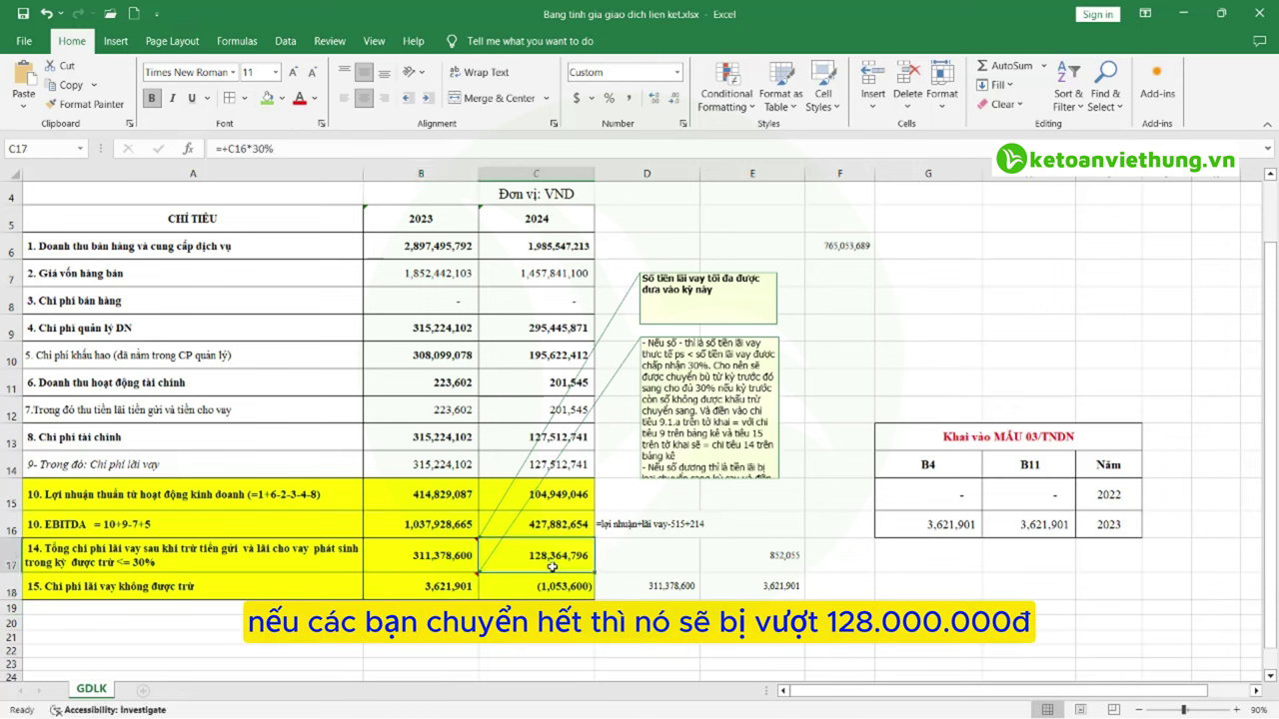
left_click(568, 462)
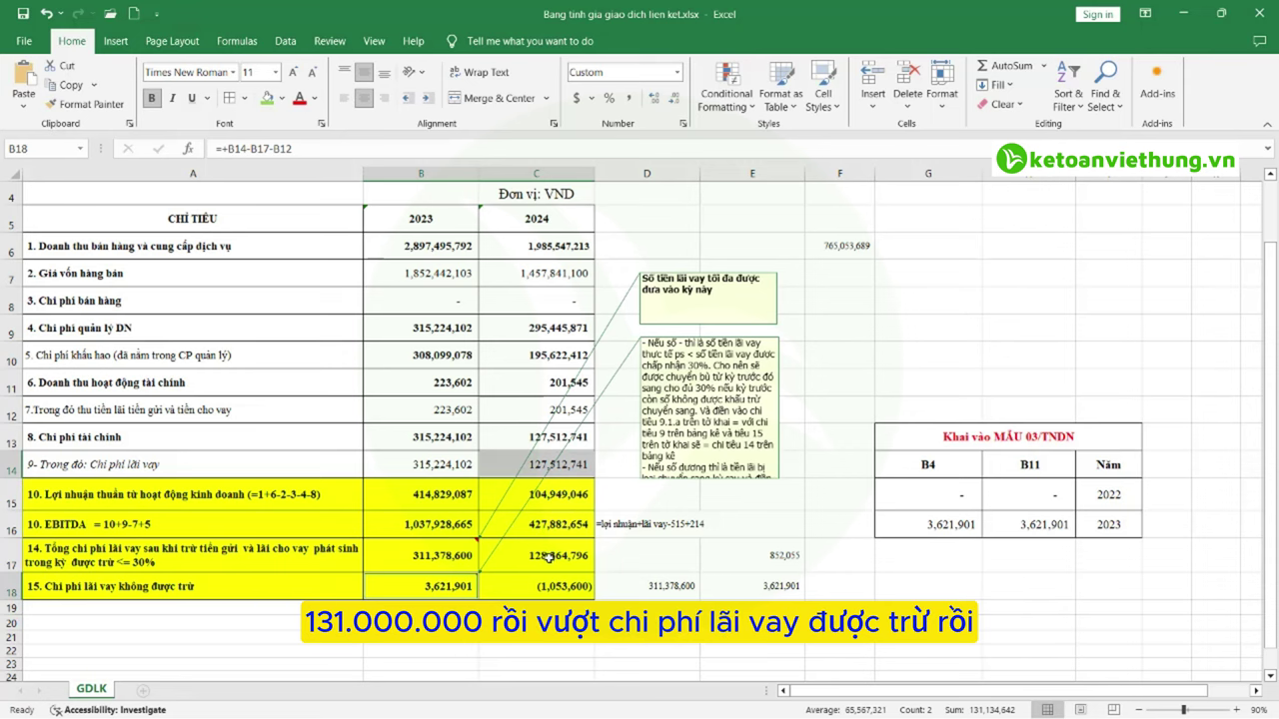
left_click(549, 557)
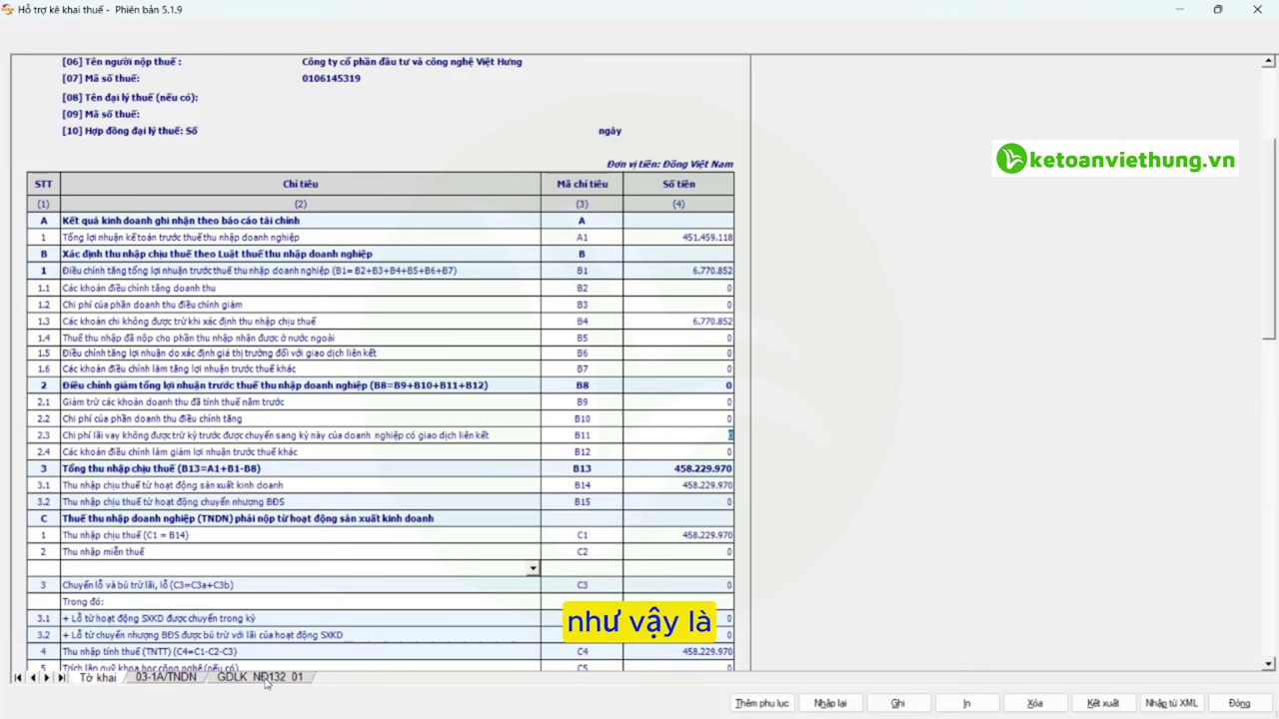
left_click(265, 680)
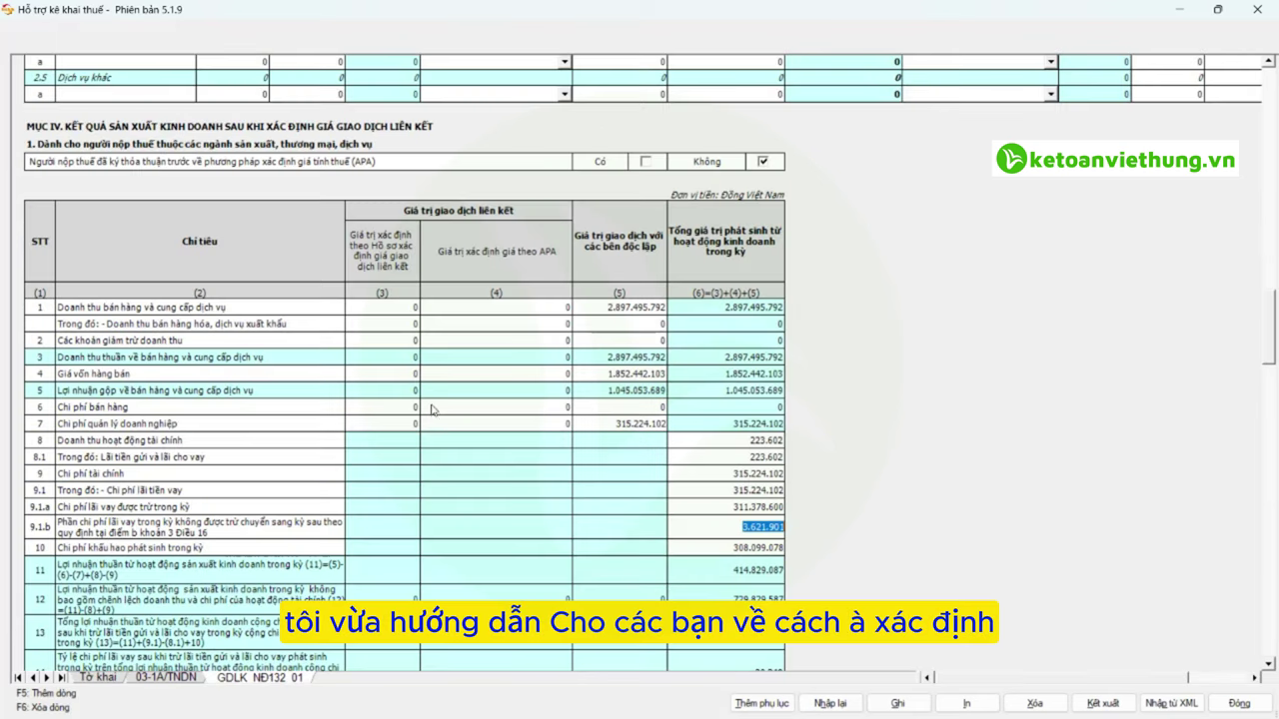